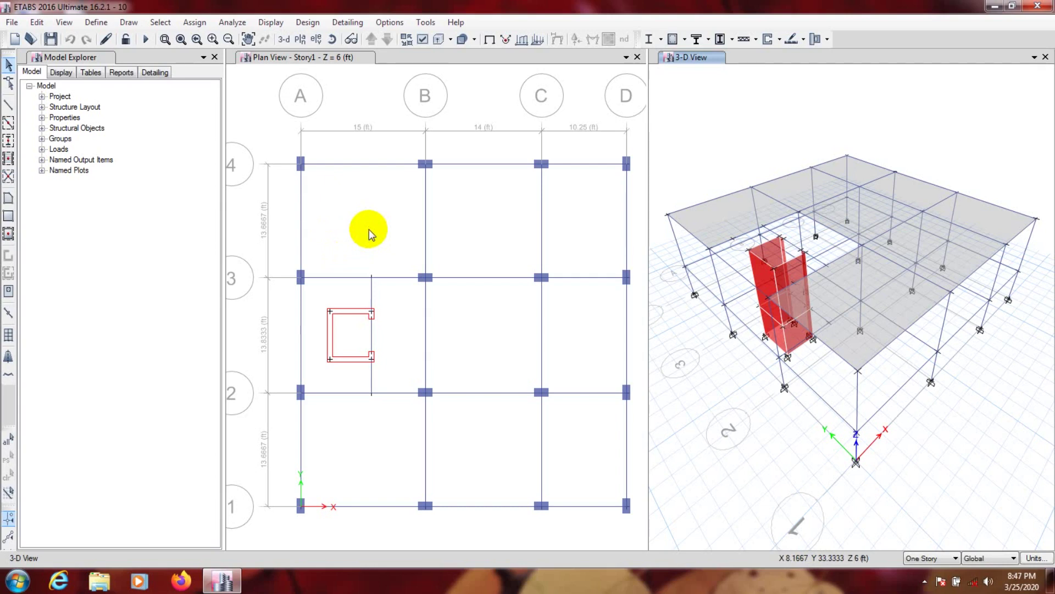
left_click(709, 250)
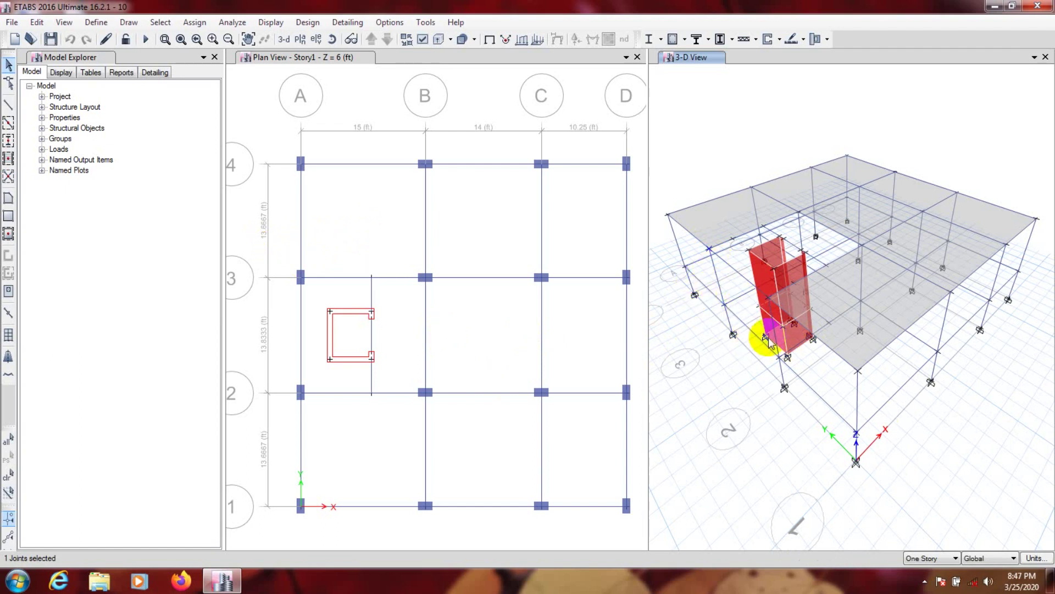
left_click(384, 323)
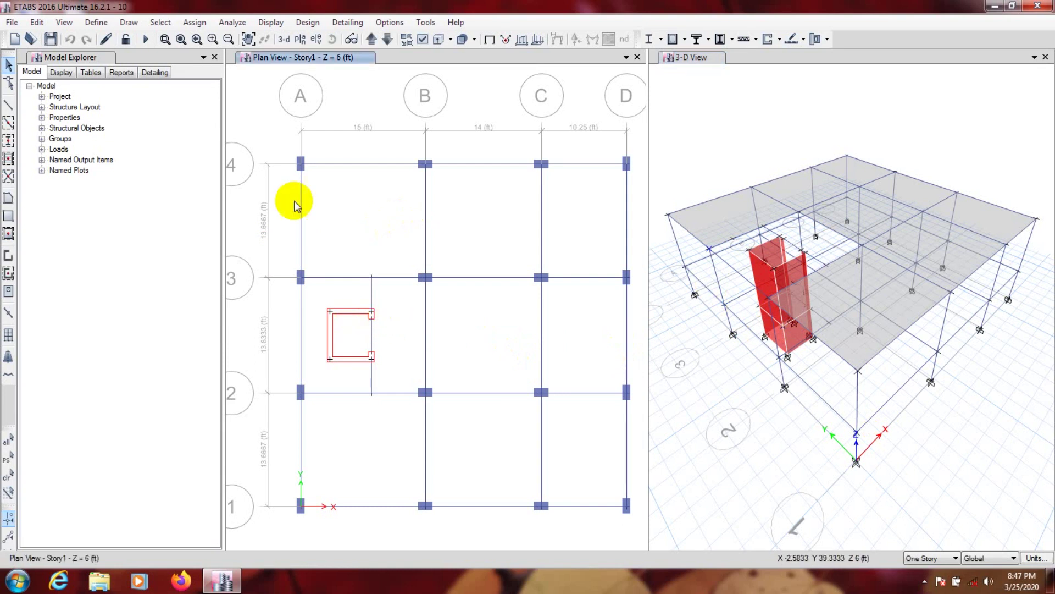
left_click(35, 23)
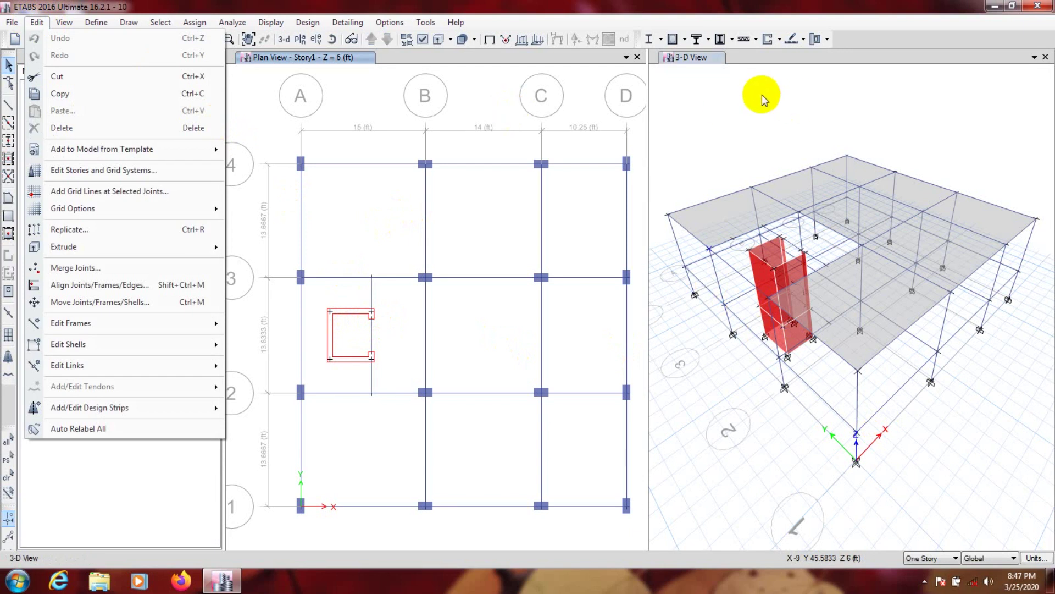
left_click(786, 388)
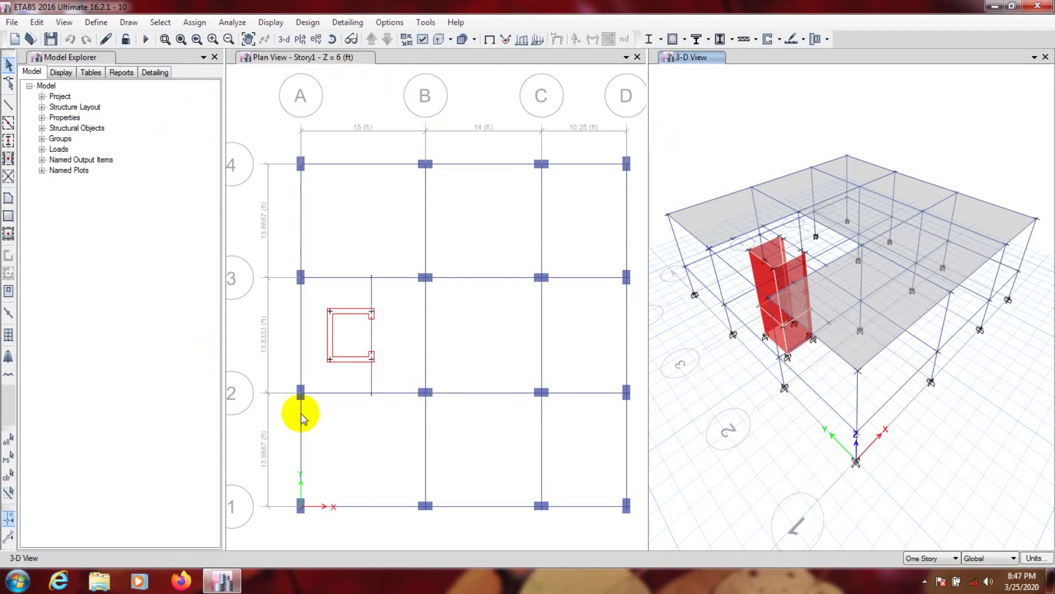
Switch to the Calculator, divide 10 by 3, and close it
left_click(16, 580)
left_click(74, 372)
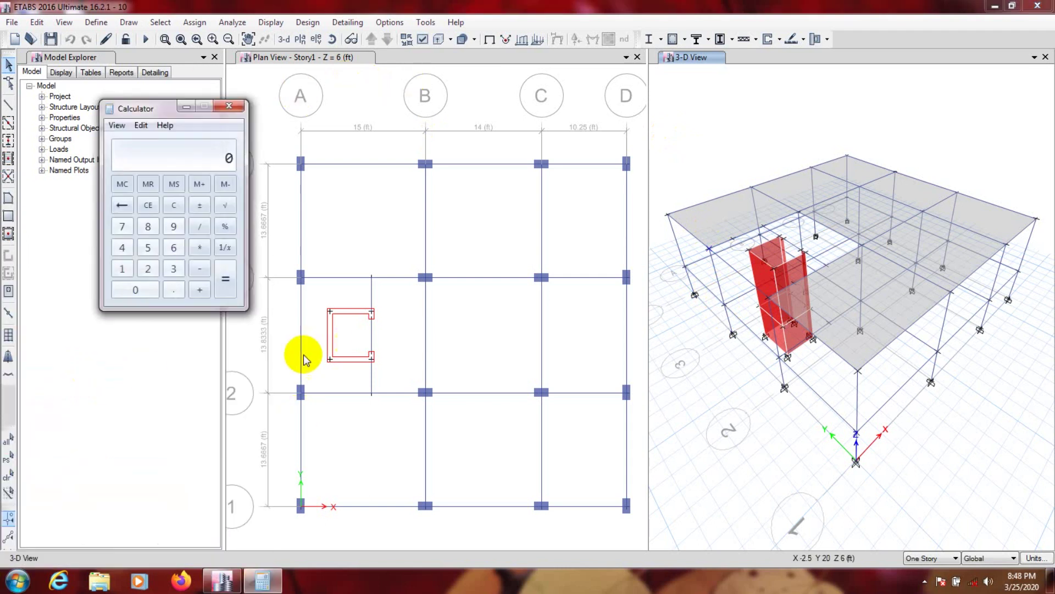
left_click(123, 268)
left_click(136, 289)
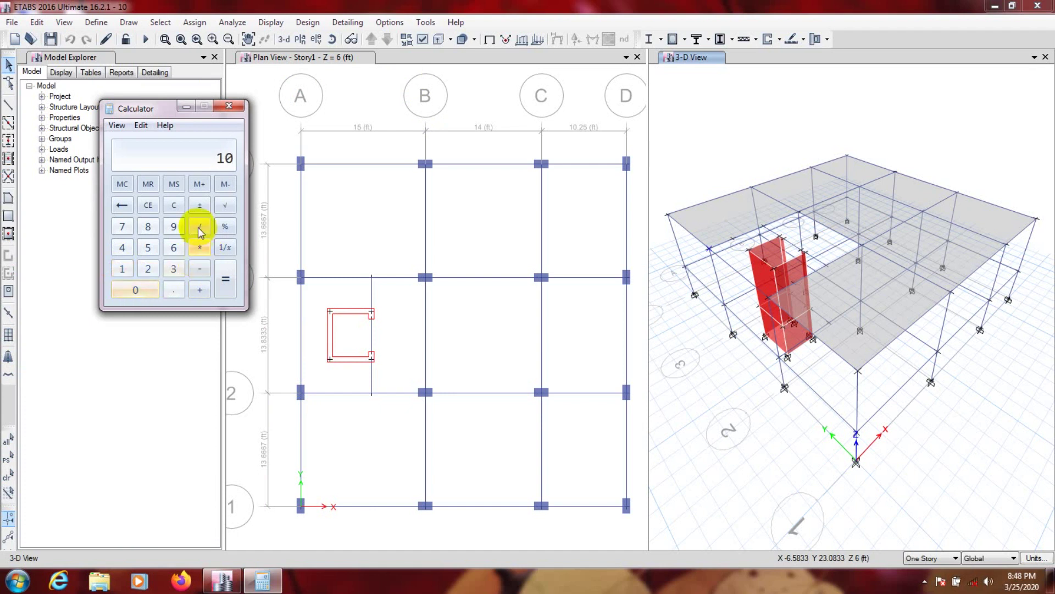
left_click(199, 226)
left_click(174, 269)
left_click(224, 278)
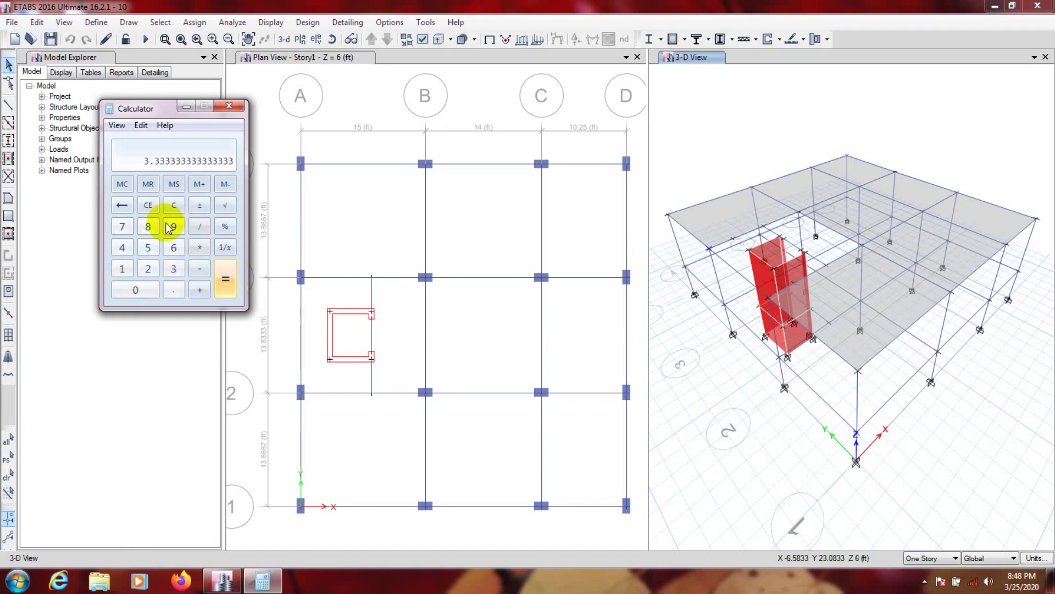
left_click(229, 108)
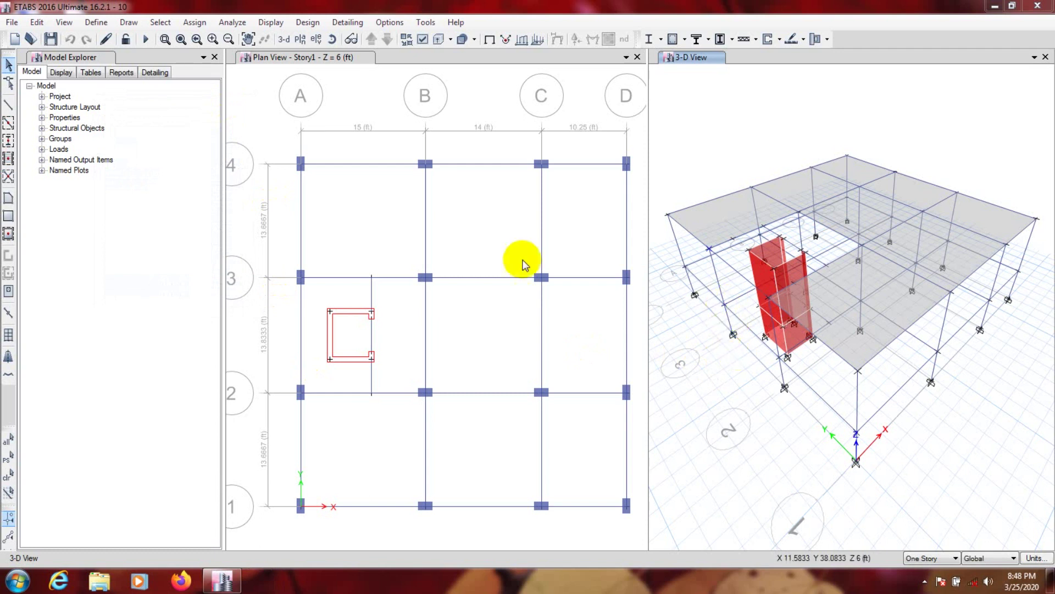
Open the story and grid system data, and review the G1 grid ordinates and the story heights
left_click(36, 23)
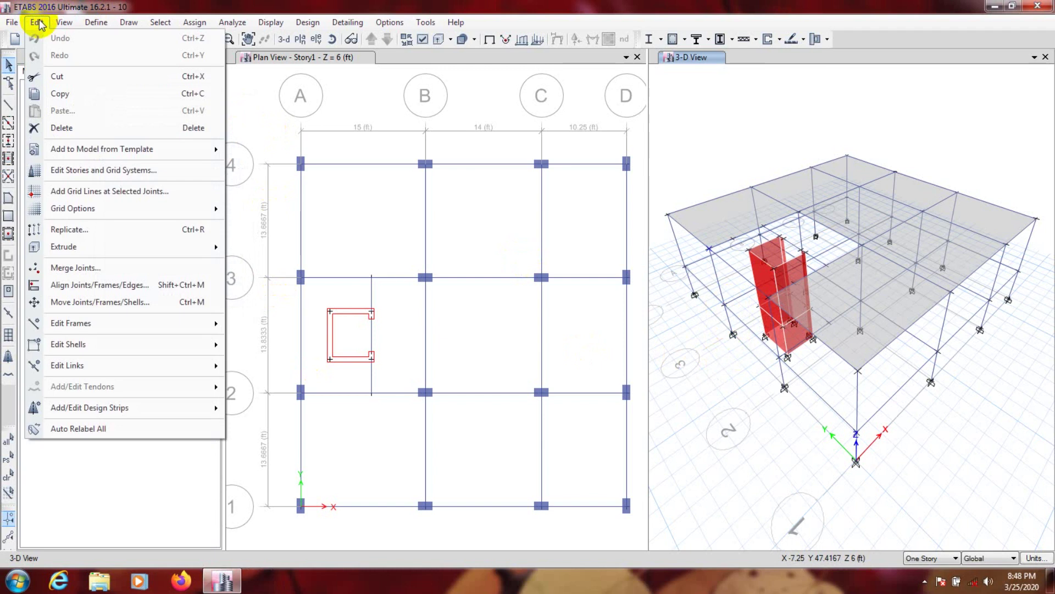
left_click(100, 174)
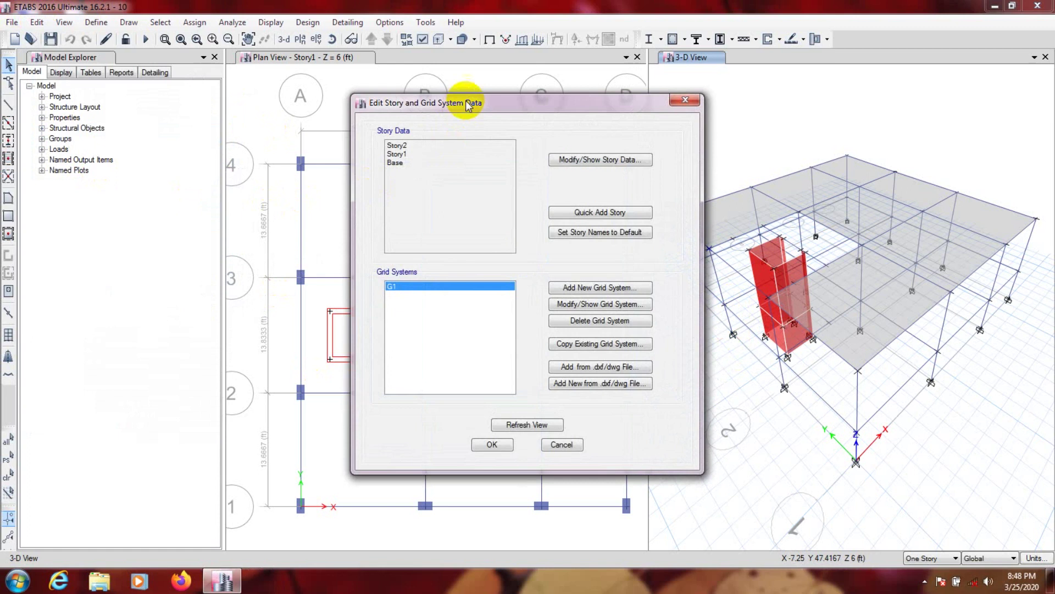
left_click_drag(462, 100, 328, 114)
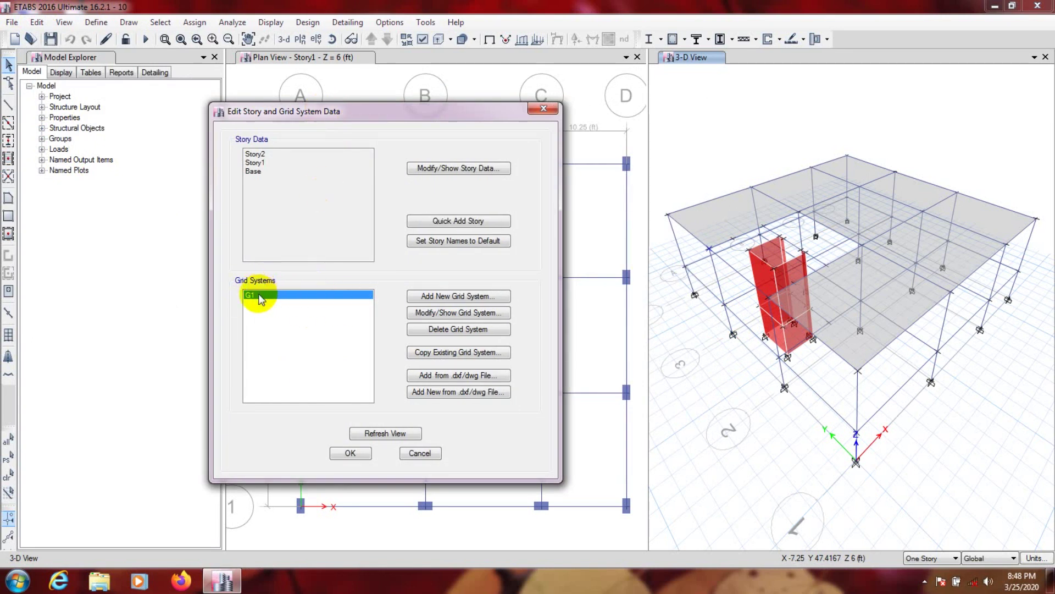
left_click(437, 313)
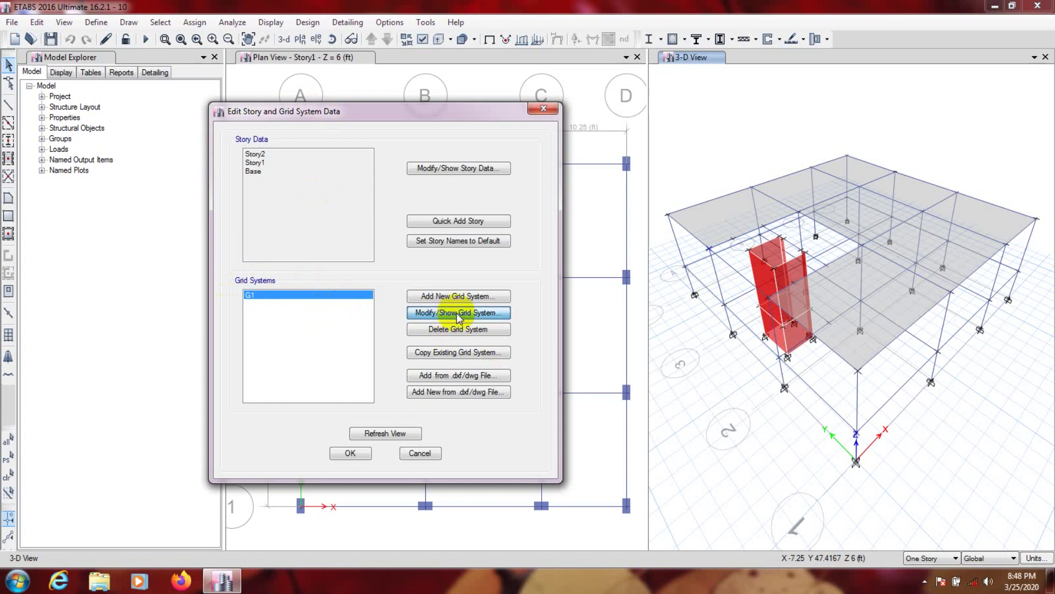
left_click_drag(565, 51, 449, 64)
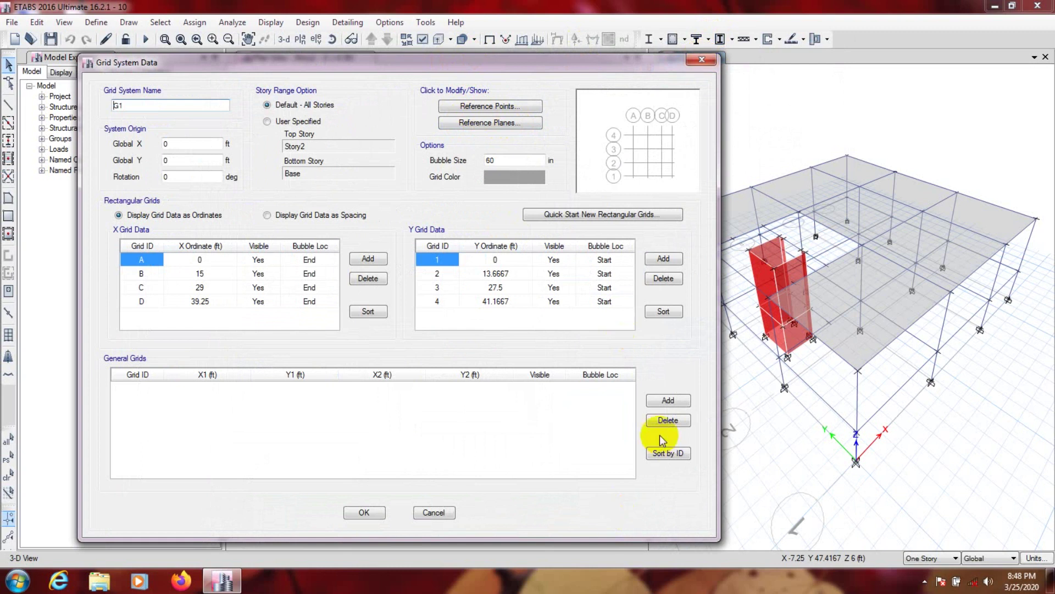
left_click(433, 512)
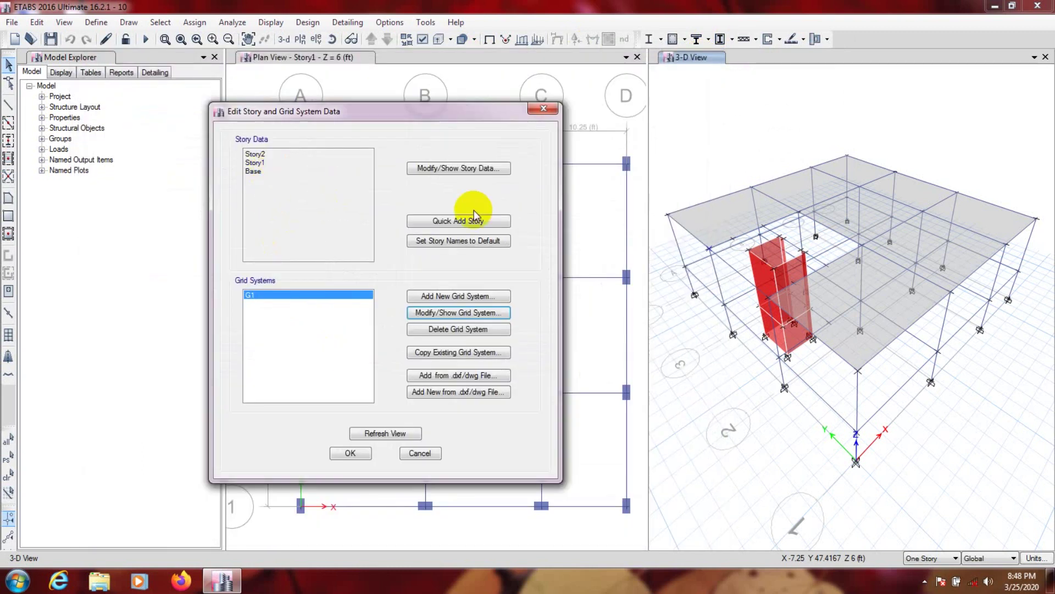
left_click(456, 168)
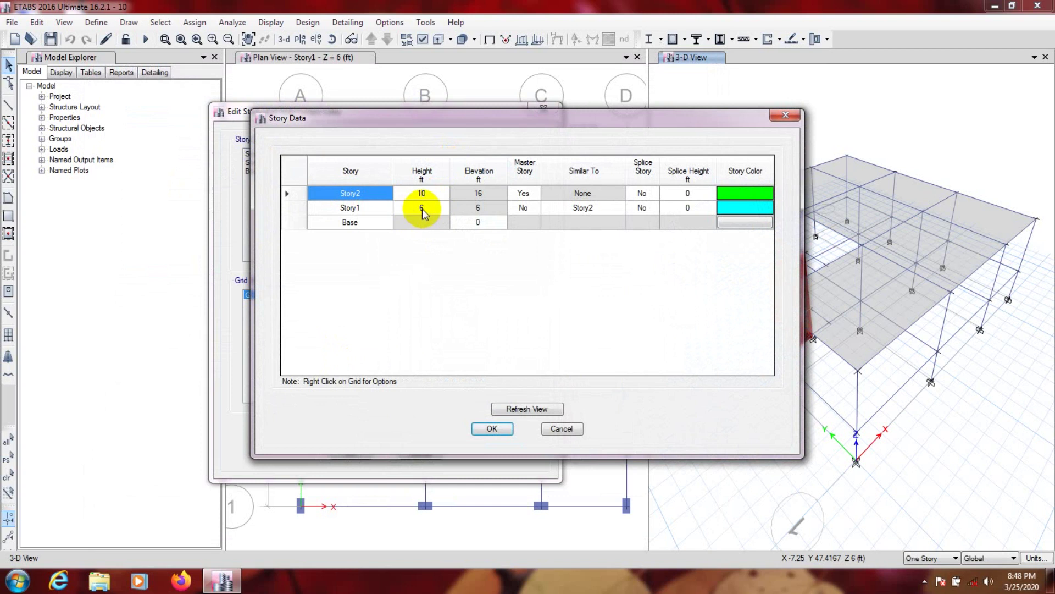
left_click(785, 116)
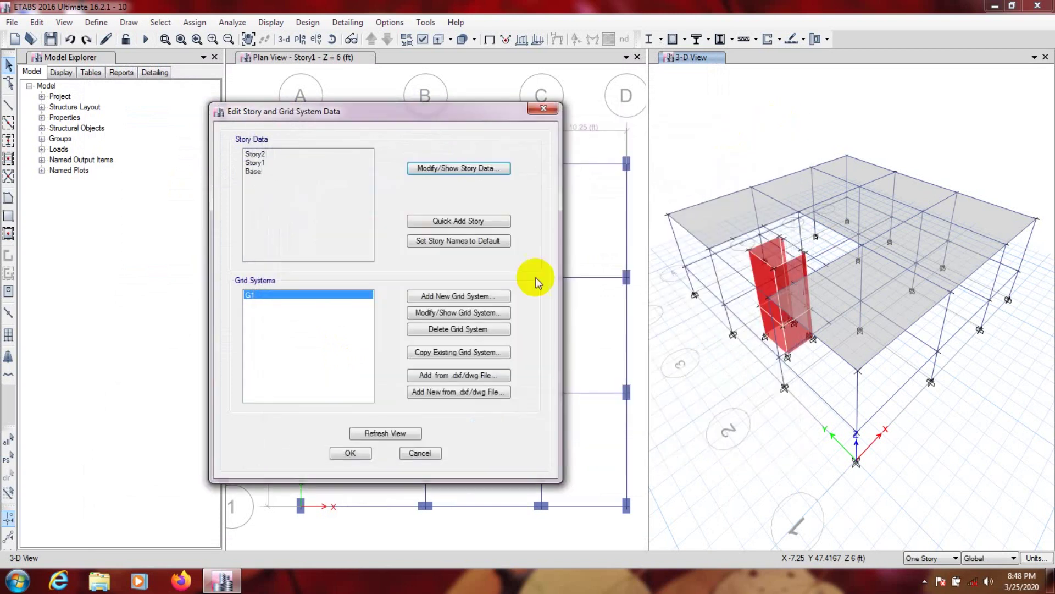
Add a horizontal reference plane to grid system G1 with Z ordinate 9.333333333333 ft and ID R1
left_click(456, 312)
left_click(621, 111)
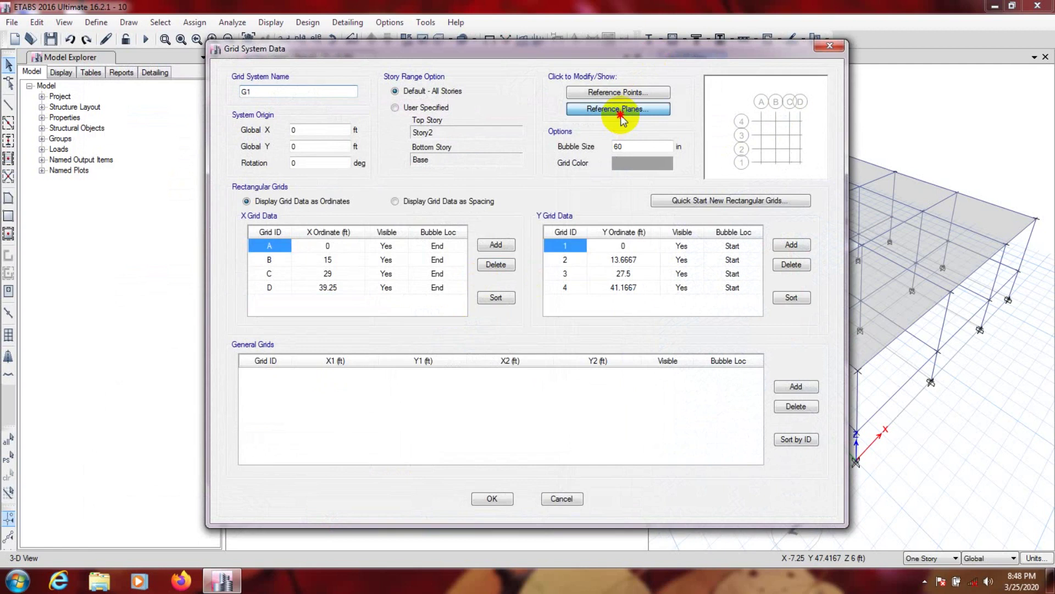
left_click_drag(541, 179, 492, 167)
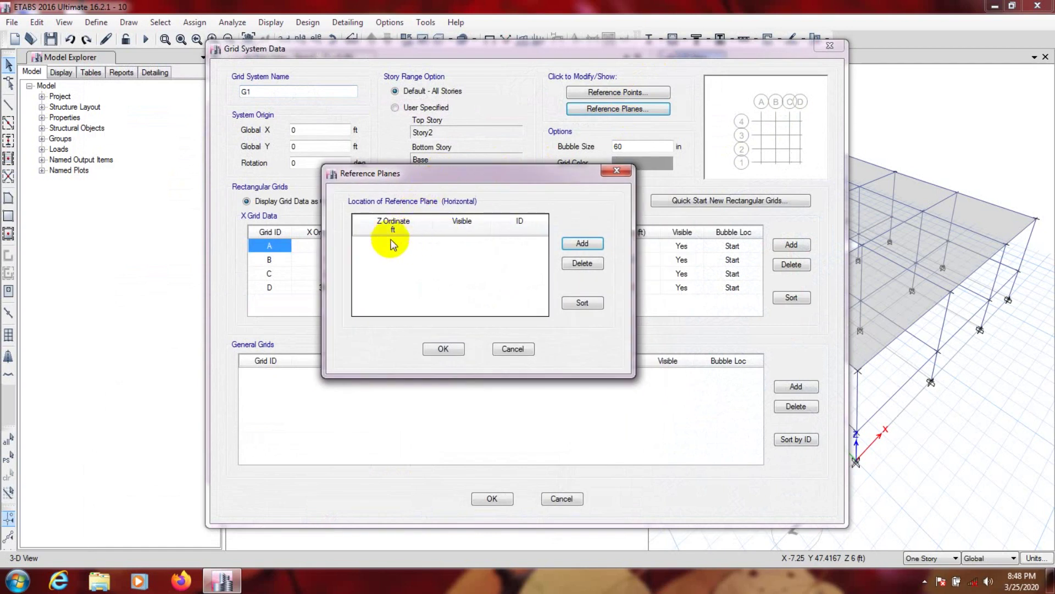
left_click(582, 243)
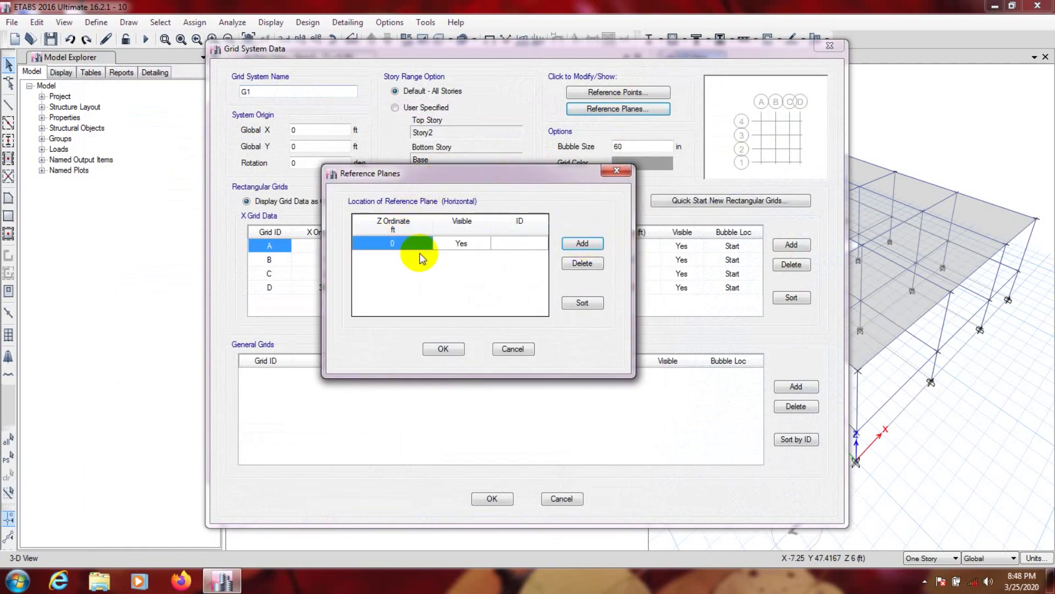
left_click(406, 243)
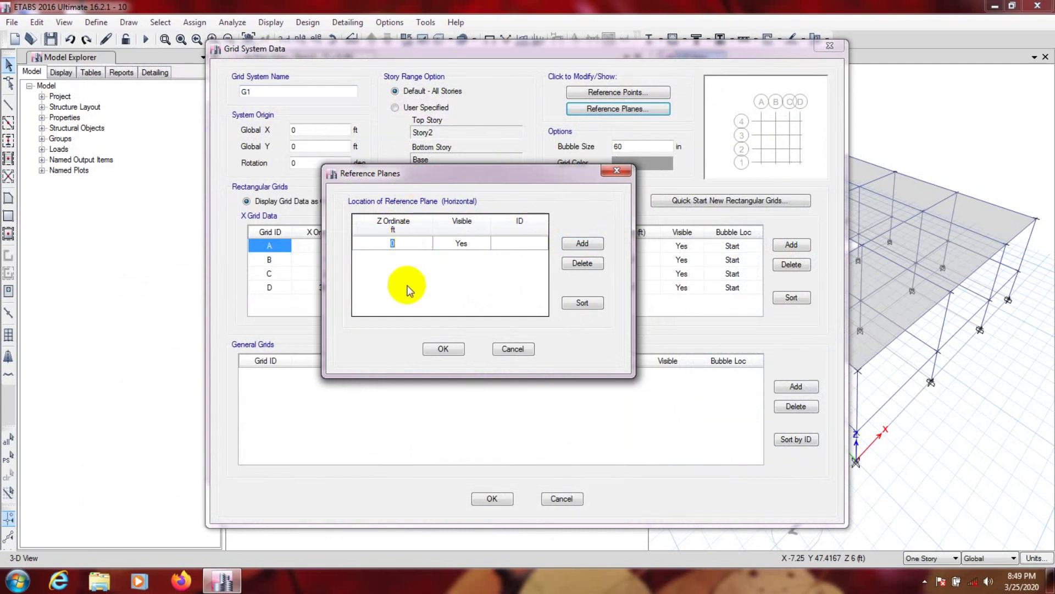
left_click(405, 243)
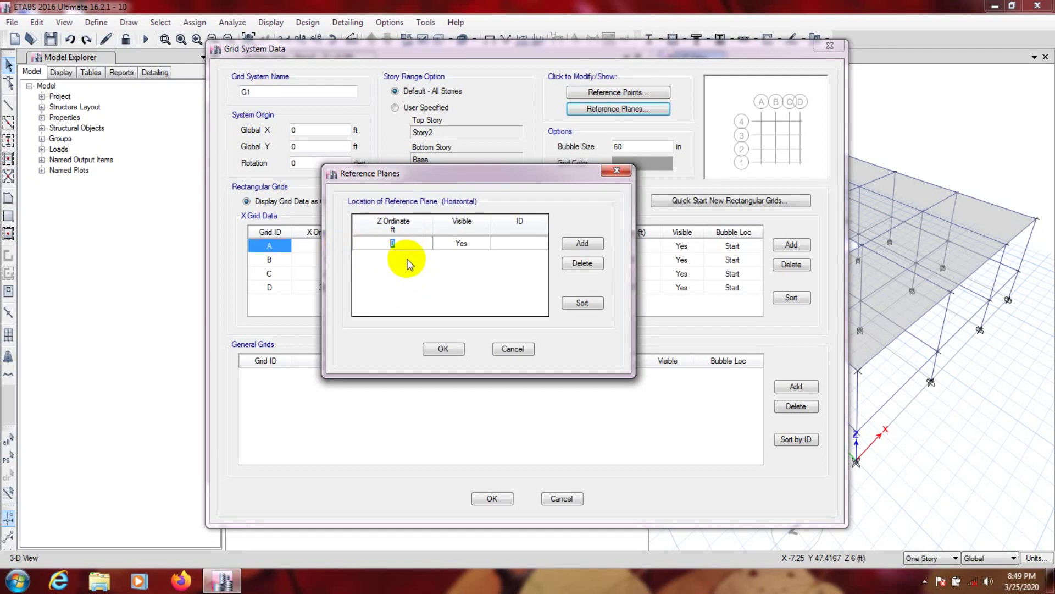
type("9.333333333333")
left_click(510, 245)
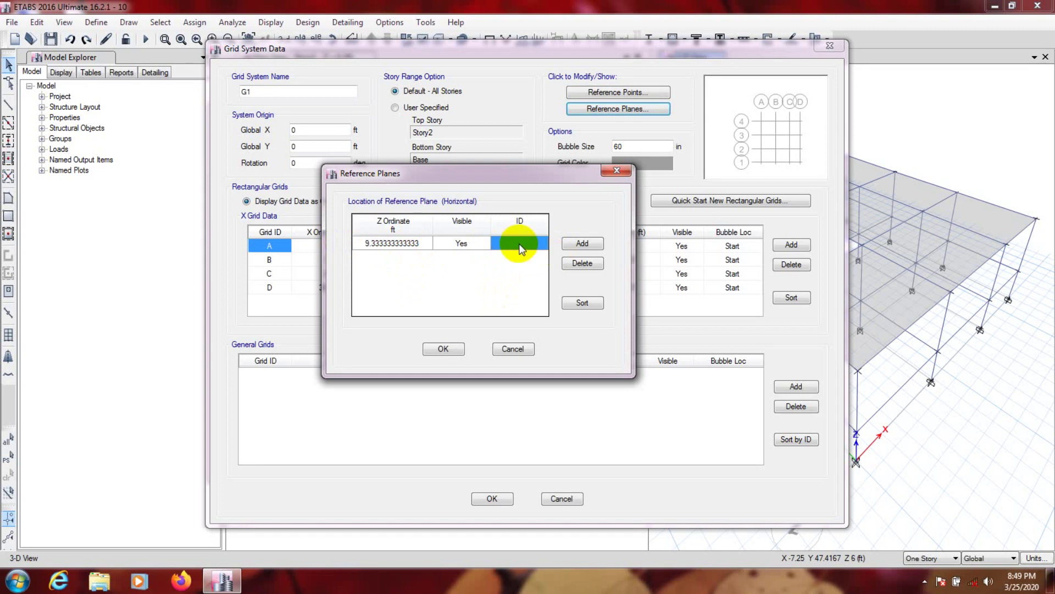
left_click(523, 244)
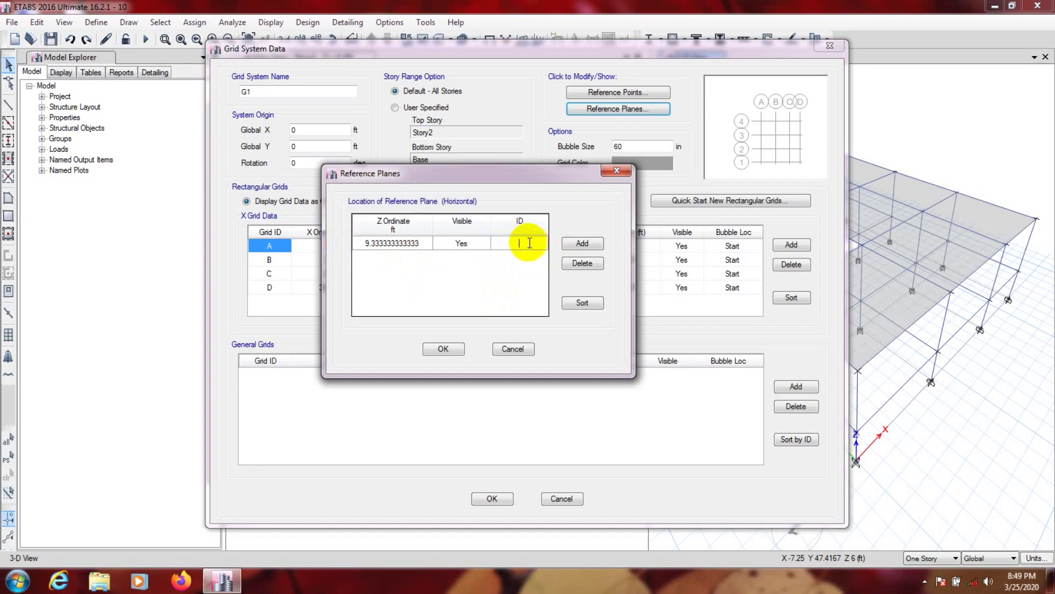
type("R1")
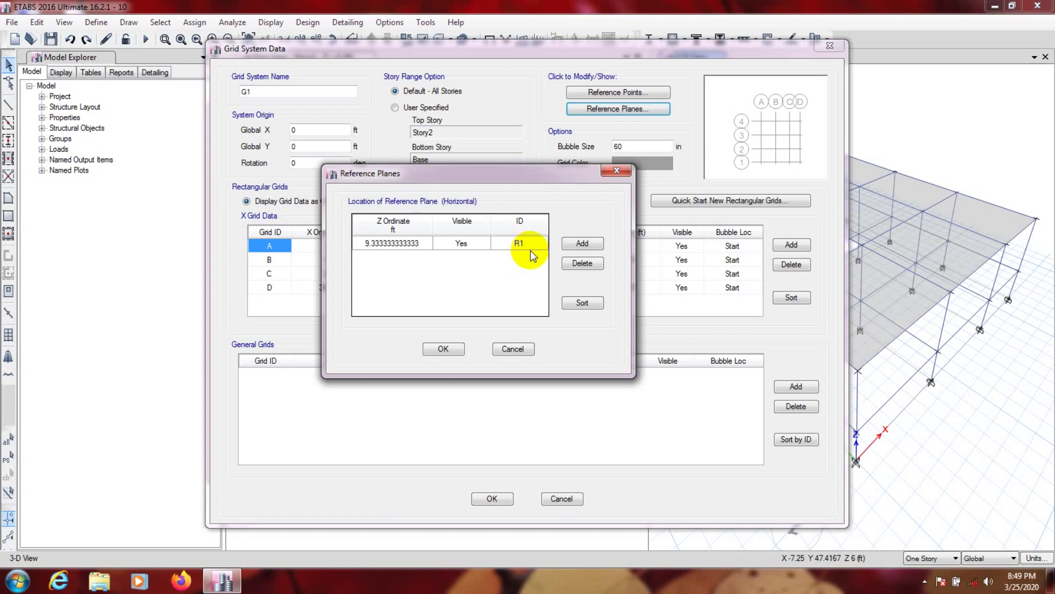
Add a second reference plane to the list and open its Z ordinate for editing
left_click(582, 243)
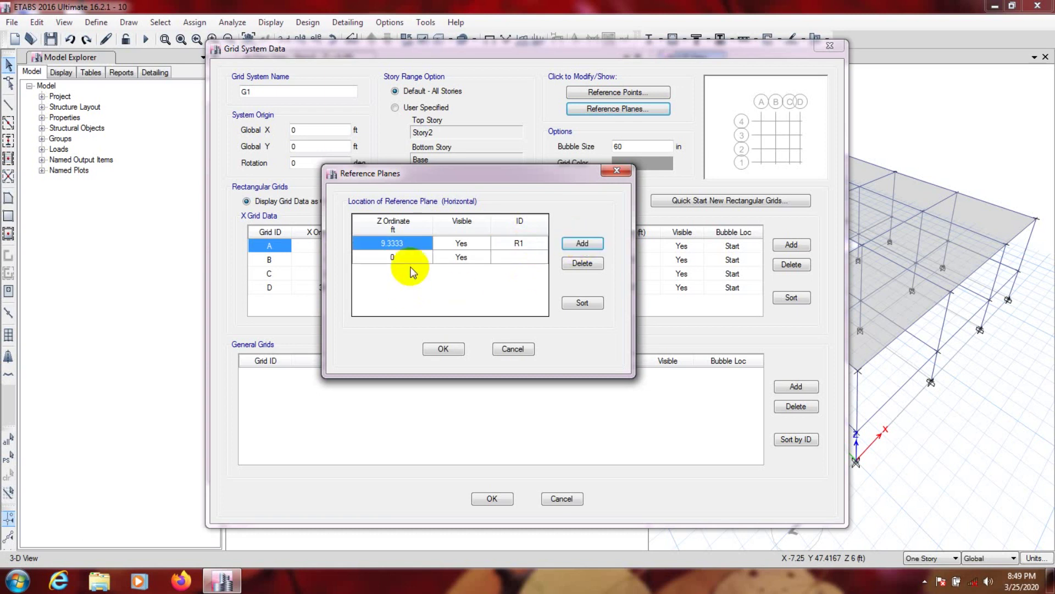
left_click(394, 255)
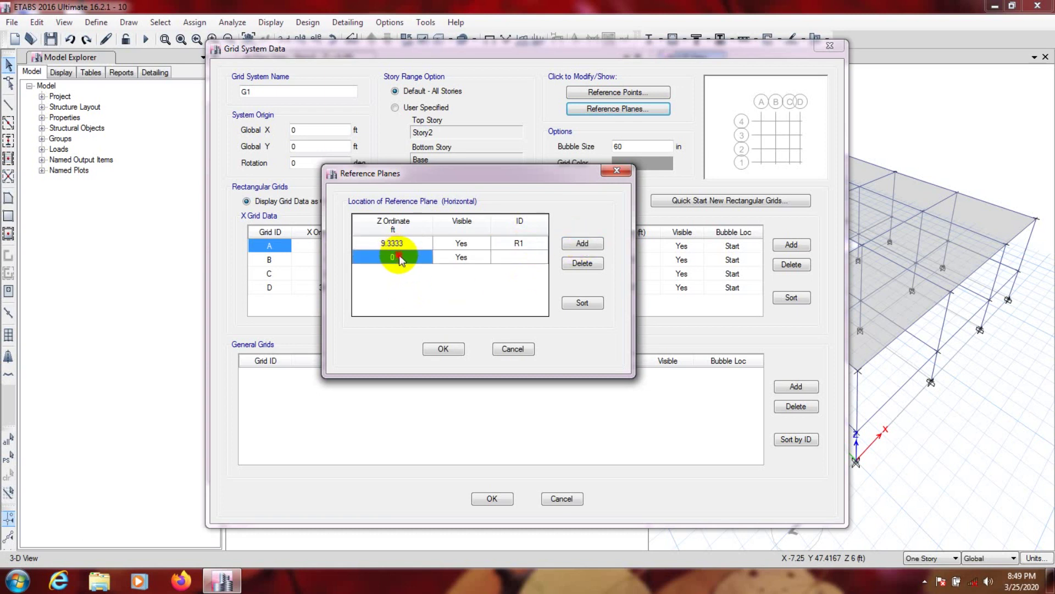
left_click(392, 258)
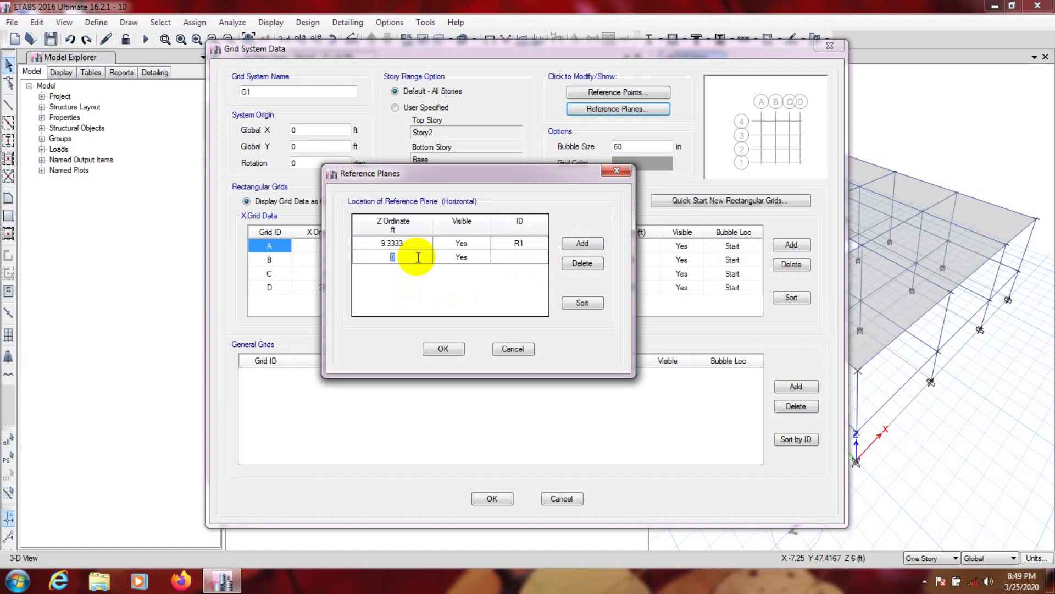
Switch to the Calculator and add 3.33333 to 9.333333 to work out the second plane's height
left_click(17, 581)
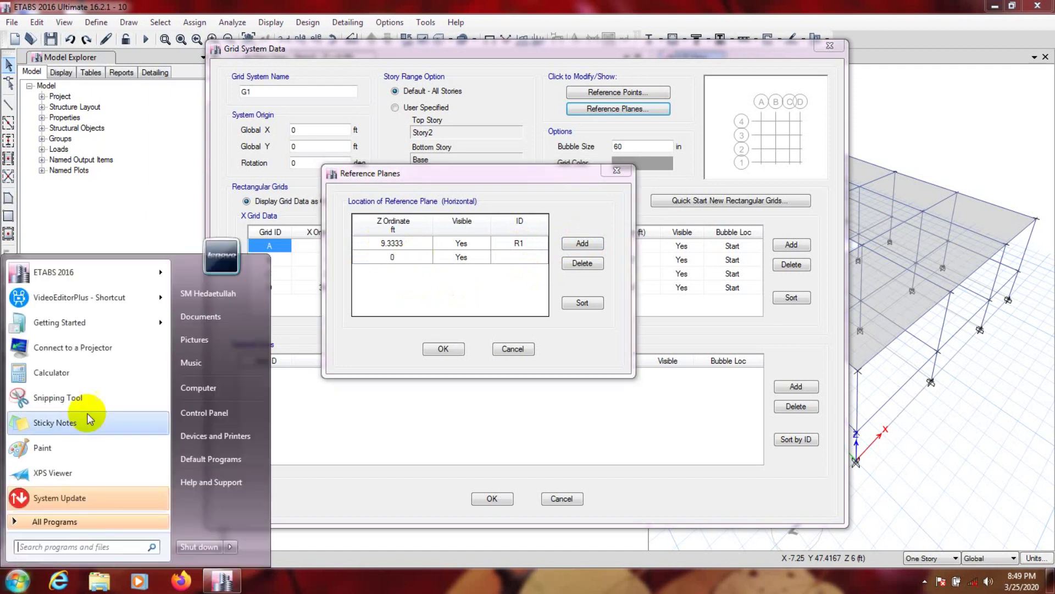
left_click(71, 376)
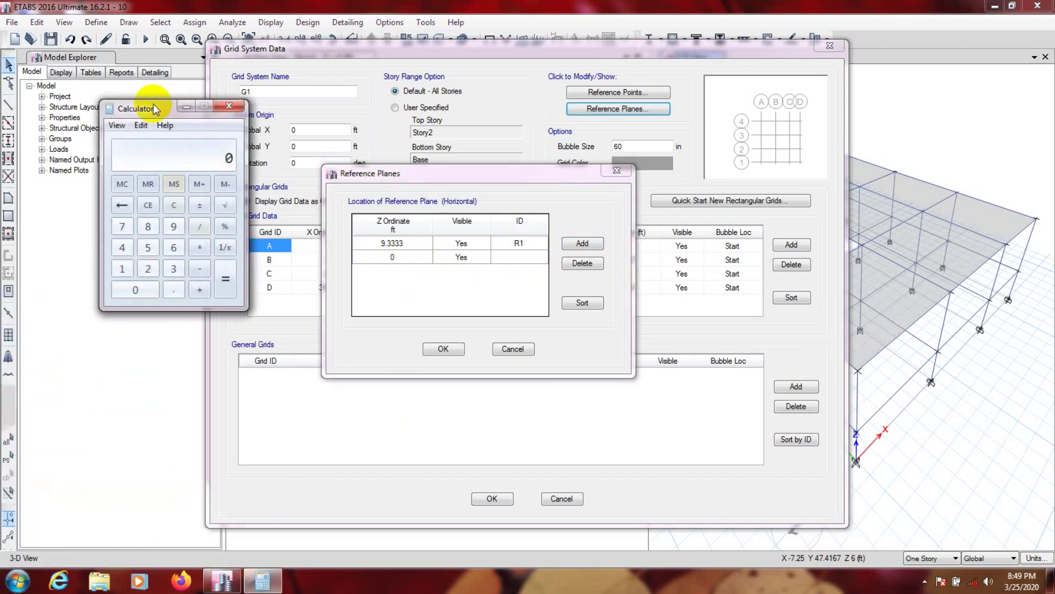
left_click_drag(153, 104, 143, 104)
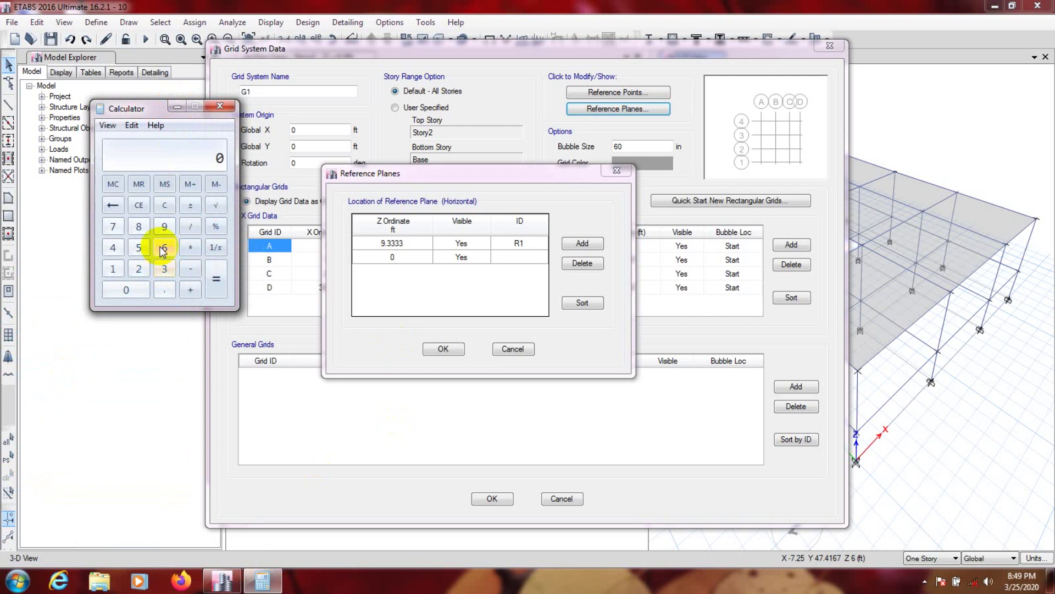
left_click(163, 226)
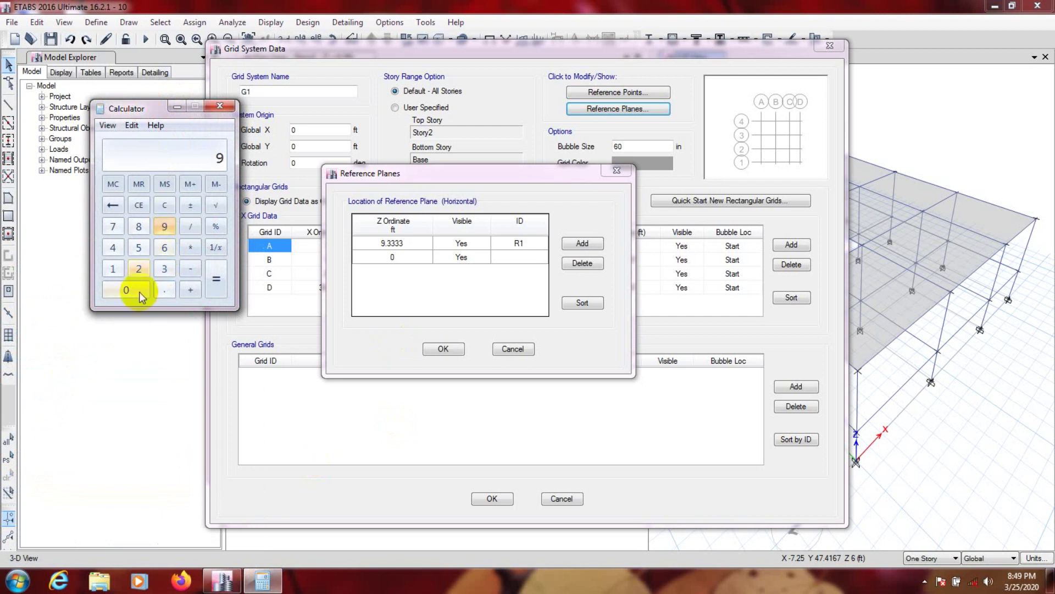
left_click(165, 290)
left_click(163, 269)
left_click(164, 269)
left_click(164, 269)
left_click(163, 269)
left_click(163, 270)
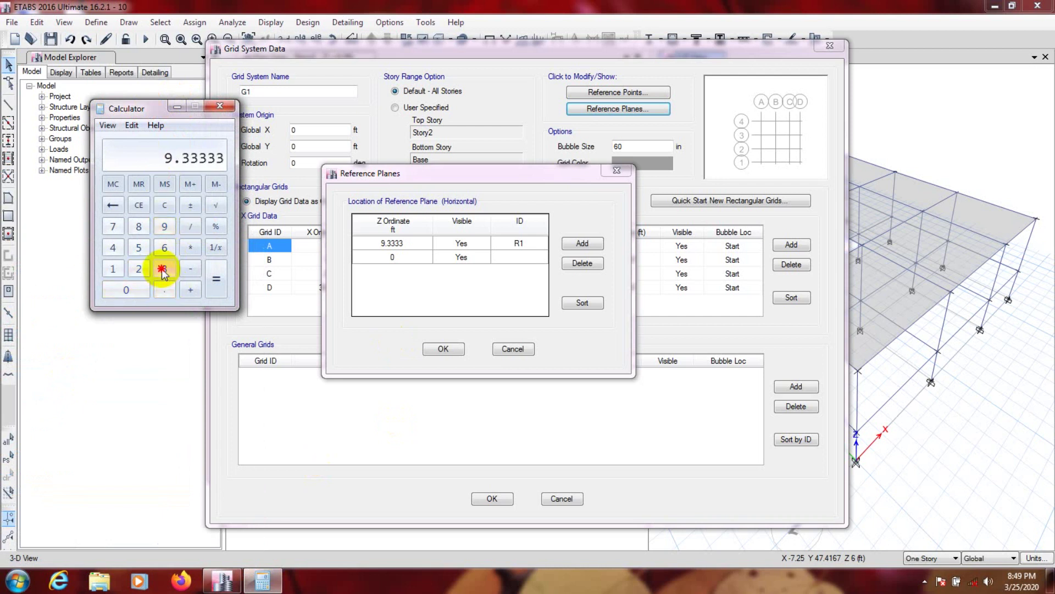
left_click(163, 269)
left_click(193, 291)
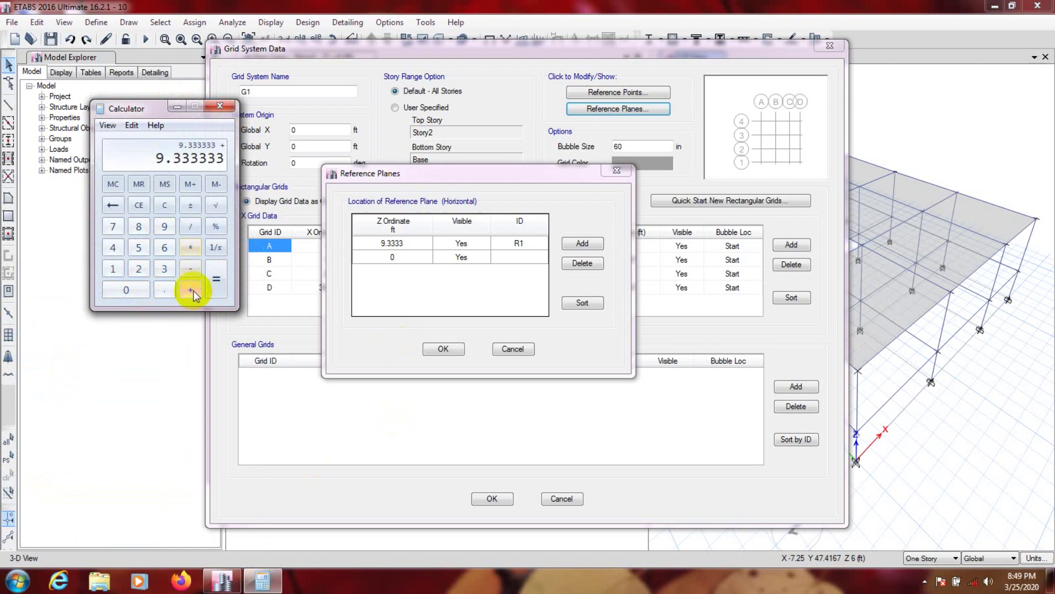
left_click(163, 269)
left_click(163, 290)
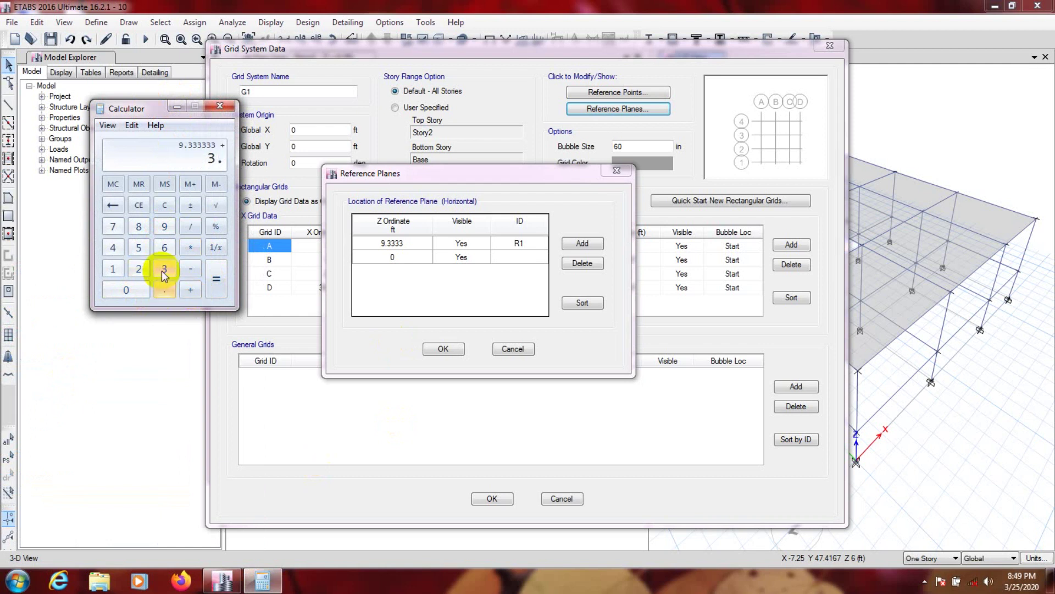
left_click(164, 269)
left_click(164, 269)
left_click(164, 269)
left_click(164, 268)
left_click(164, 269)
left_click(217, 281)
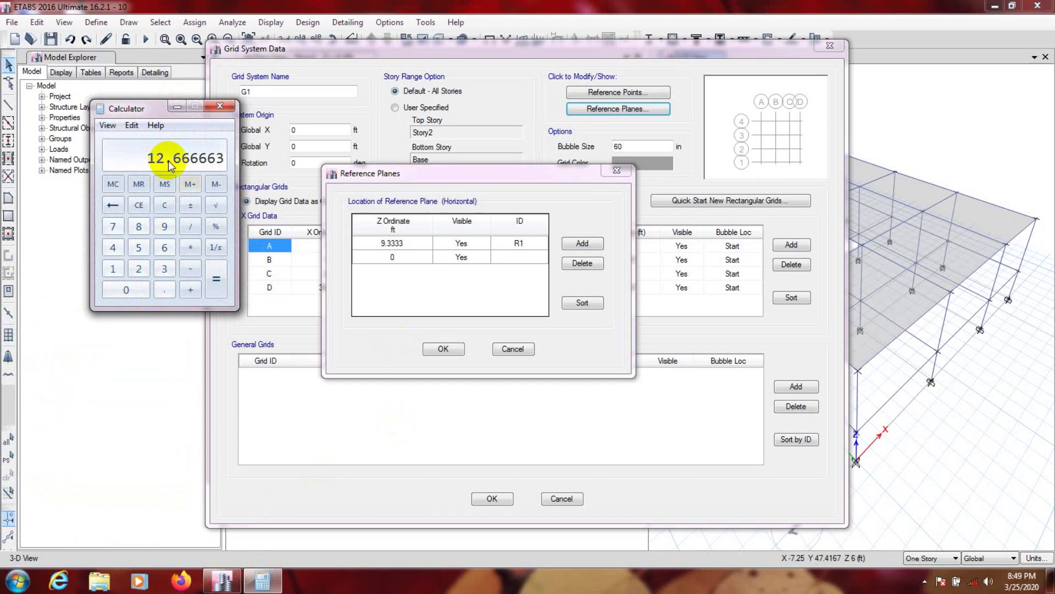
Set the second reference plane's Z ordinate to 12.66666666 ft and its ID to R2, and apply the grid system changes to the model
left_click(400, 257)
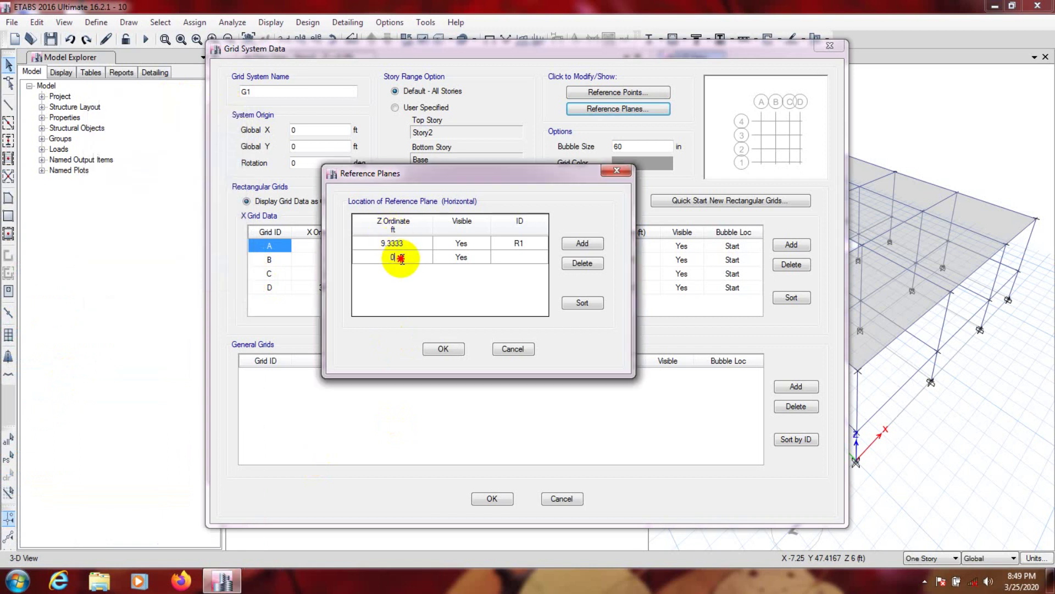
key("BackSpace")
type("12.66666")
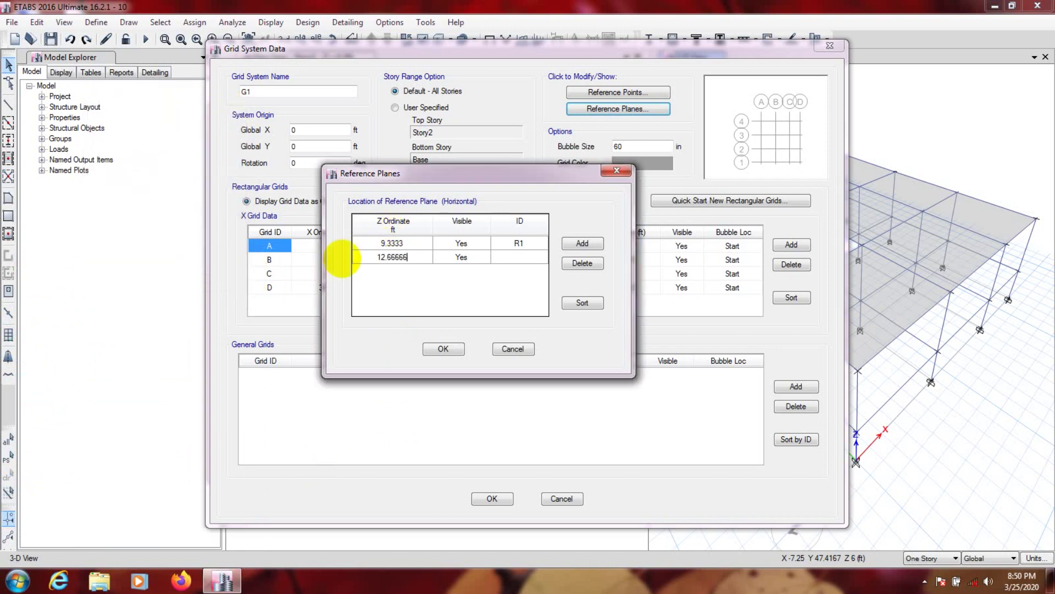
type("666")
left_click(520, 259)
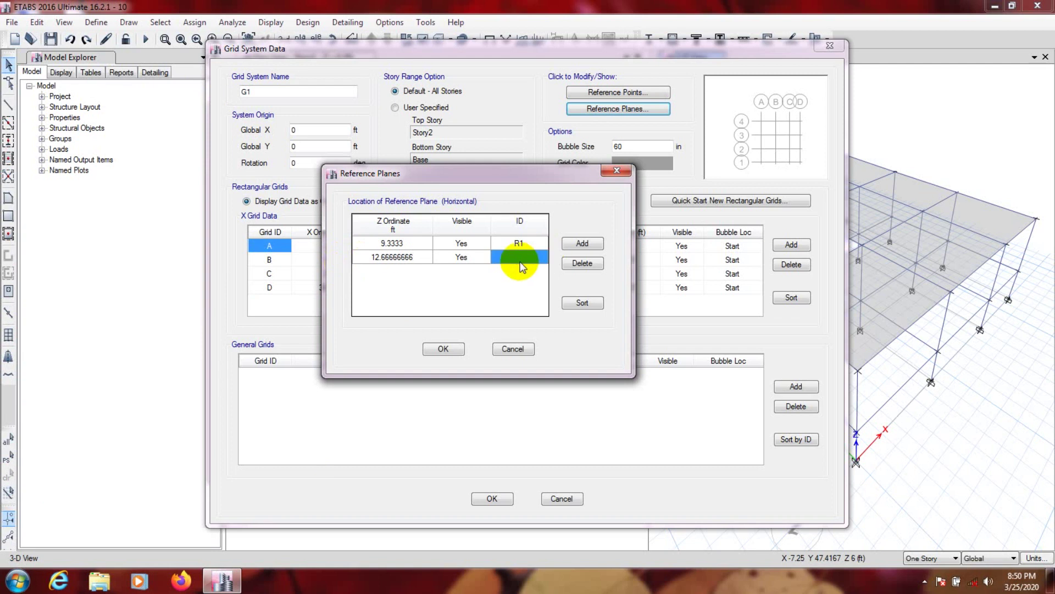
type("R2")
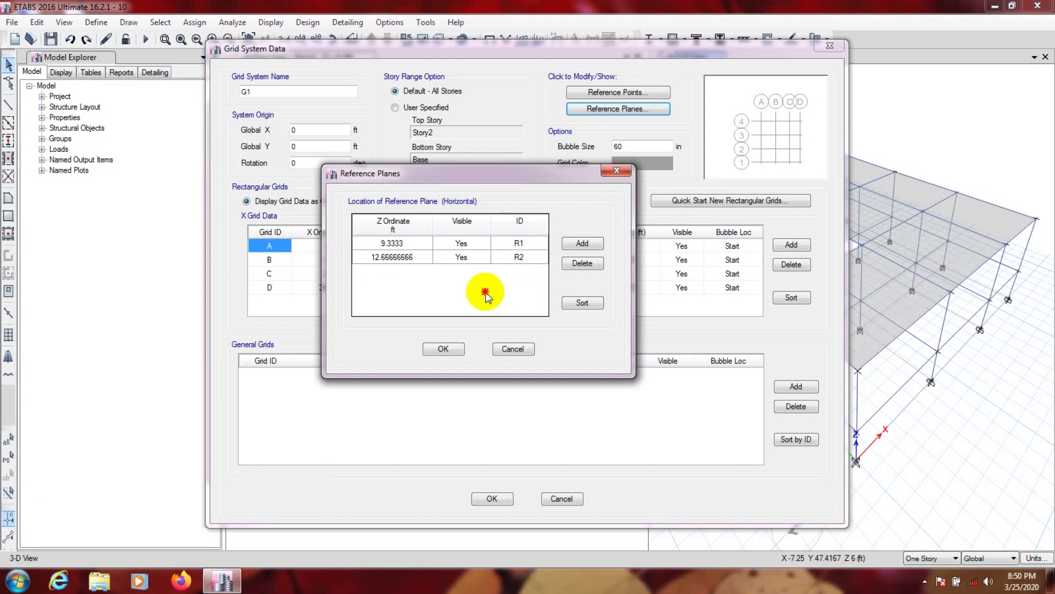
left_click(444, 349)
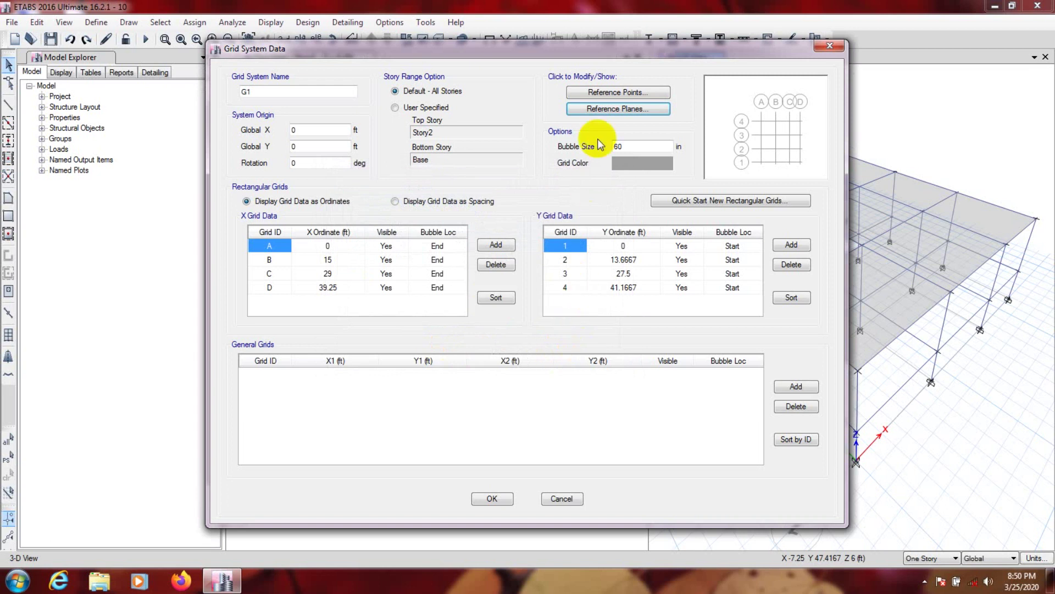
left_click(492, 498)
left_click(397, 433)
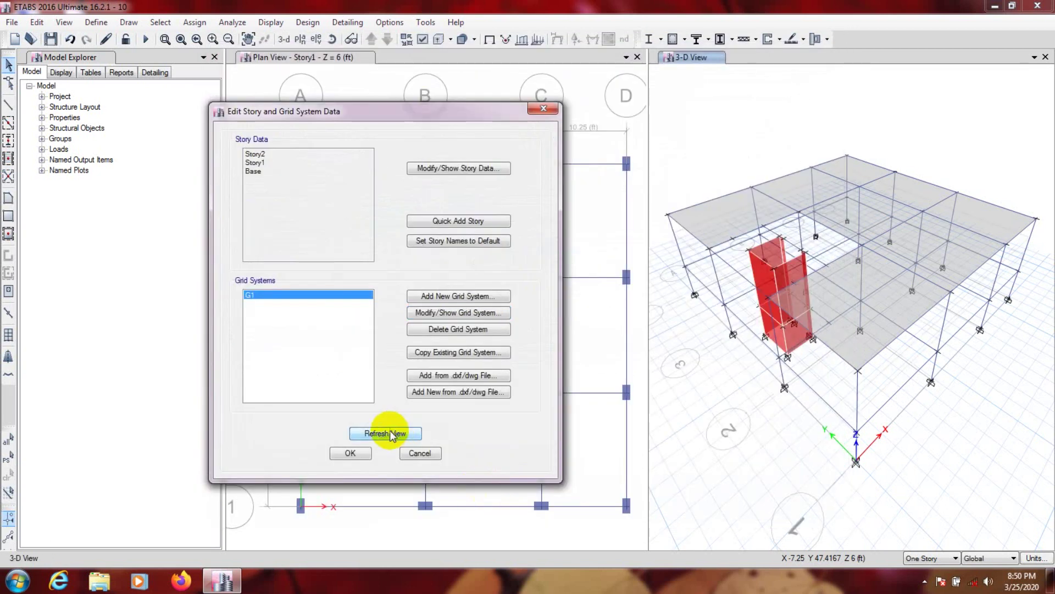
left_click(345, 454)
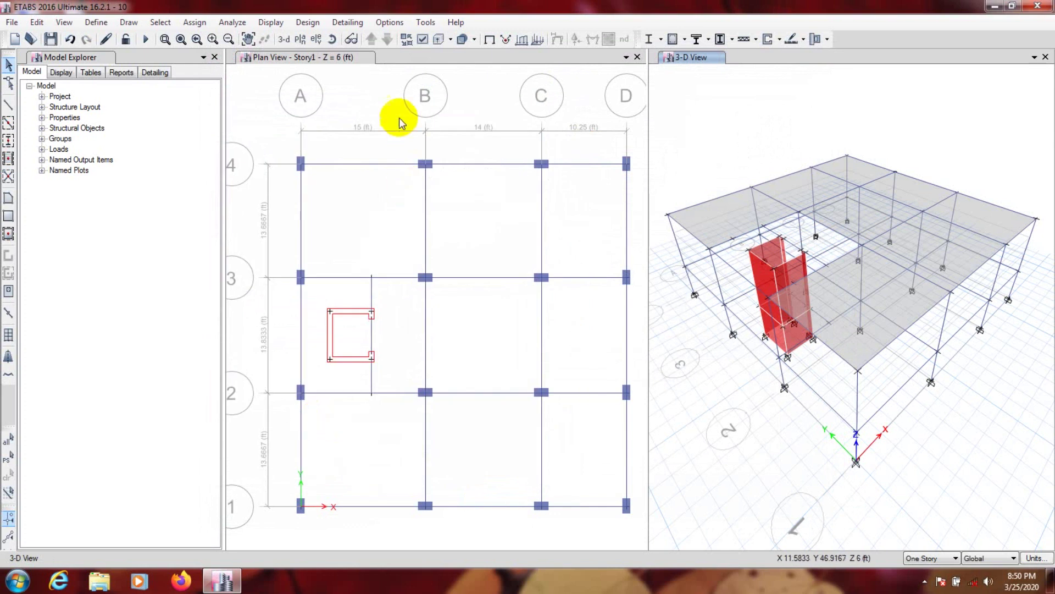
Step the plan view through the levels from Base up to Story2 to check the reference planes, and return to Story1
left_click(383, 103)
left_click(387, 39)
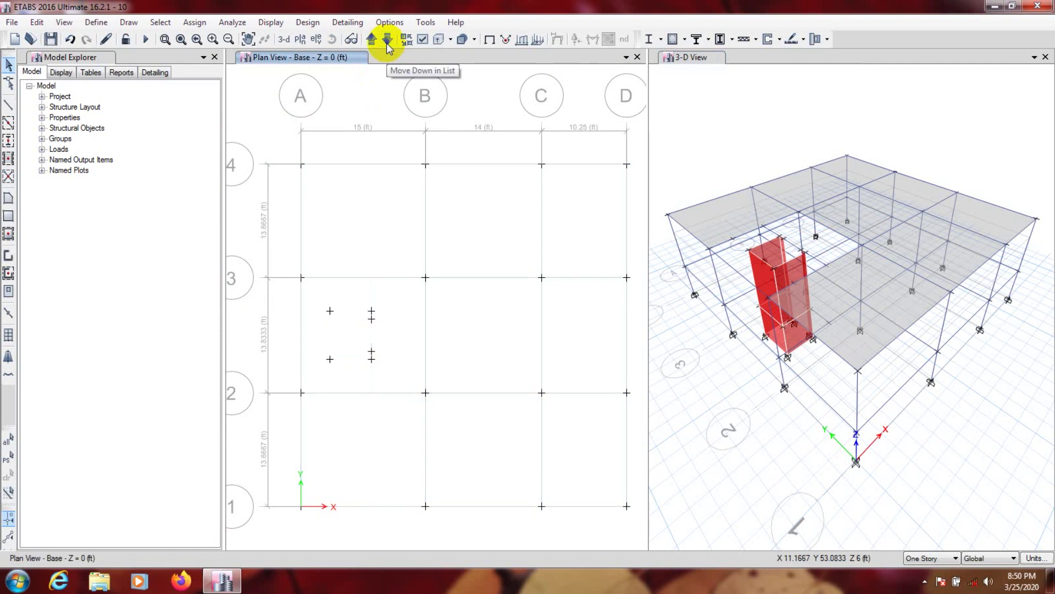
left_click(372, 38)
left_click(372, 38)
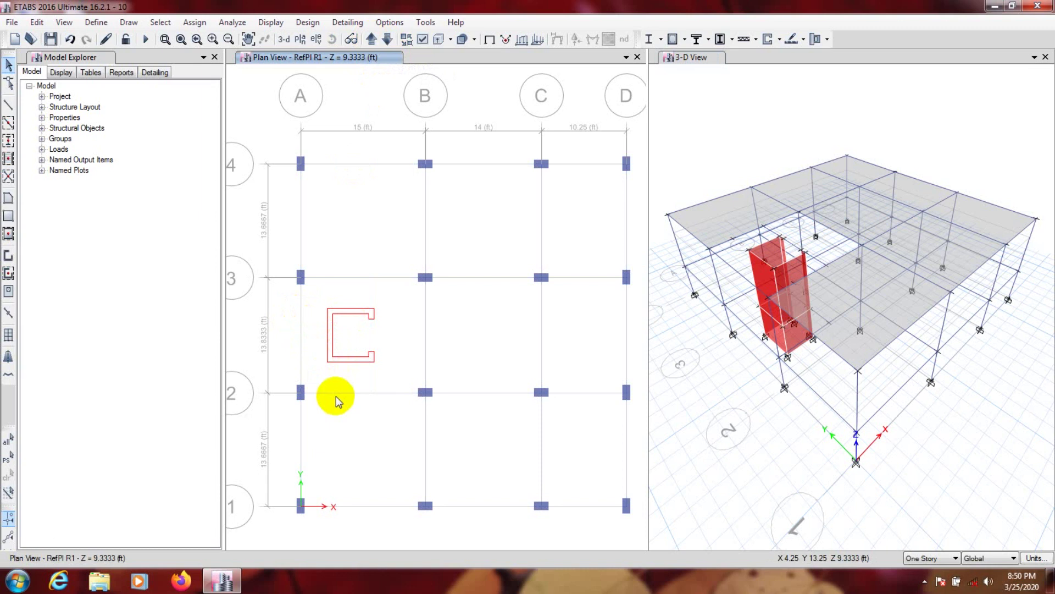
left_click(372, 40)
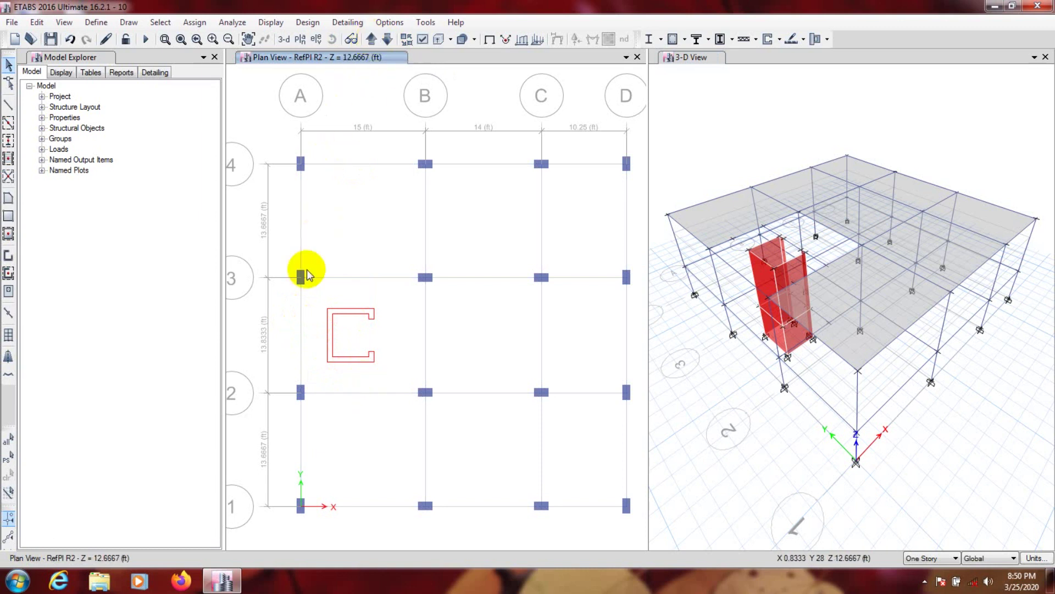
left_click(371, 40)
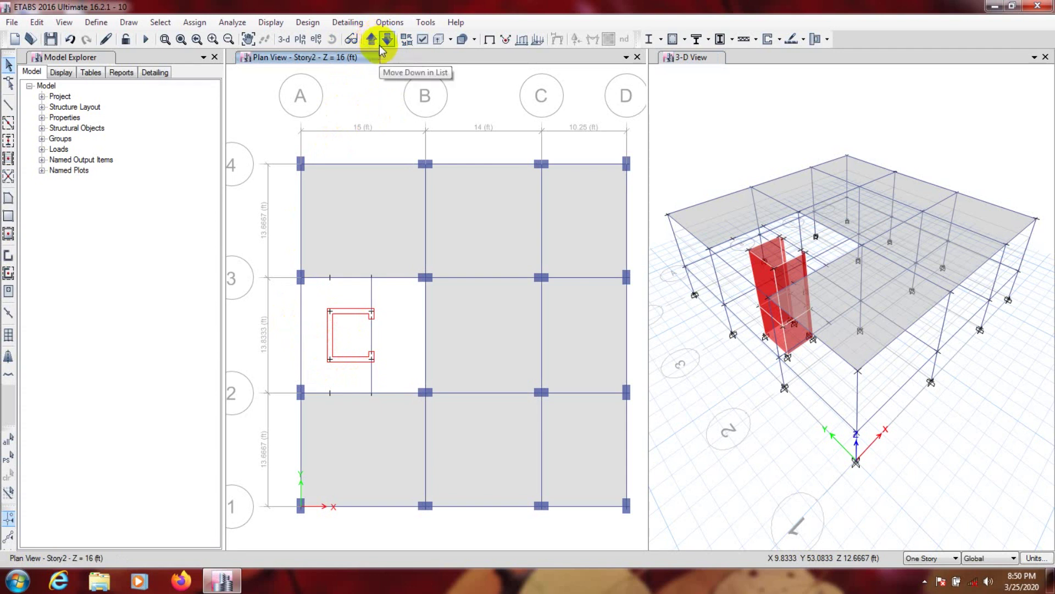
left_click(388, 39)
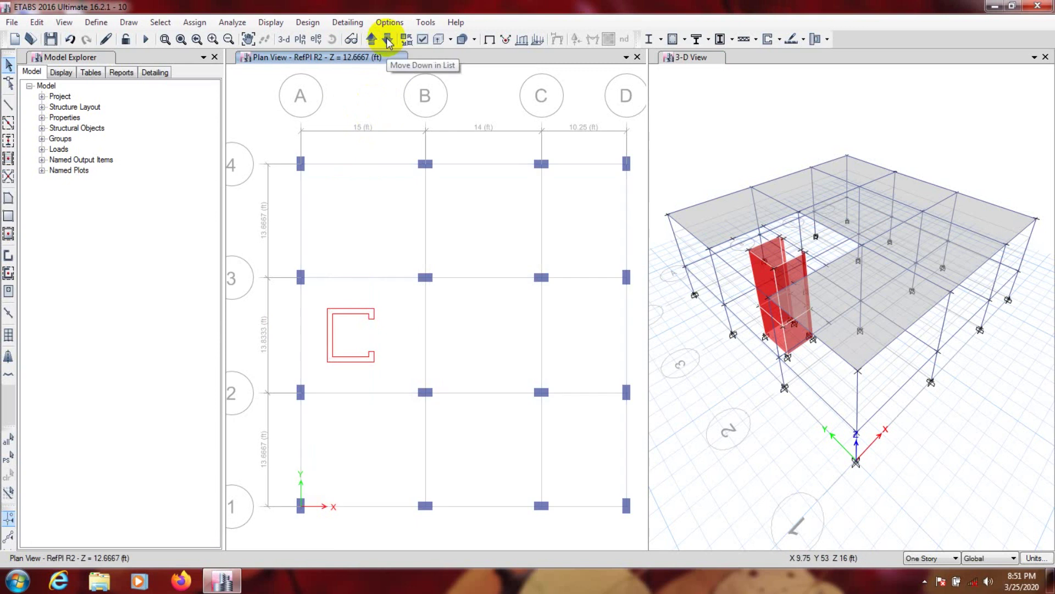
left_click(387, 40)
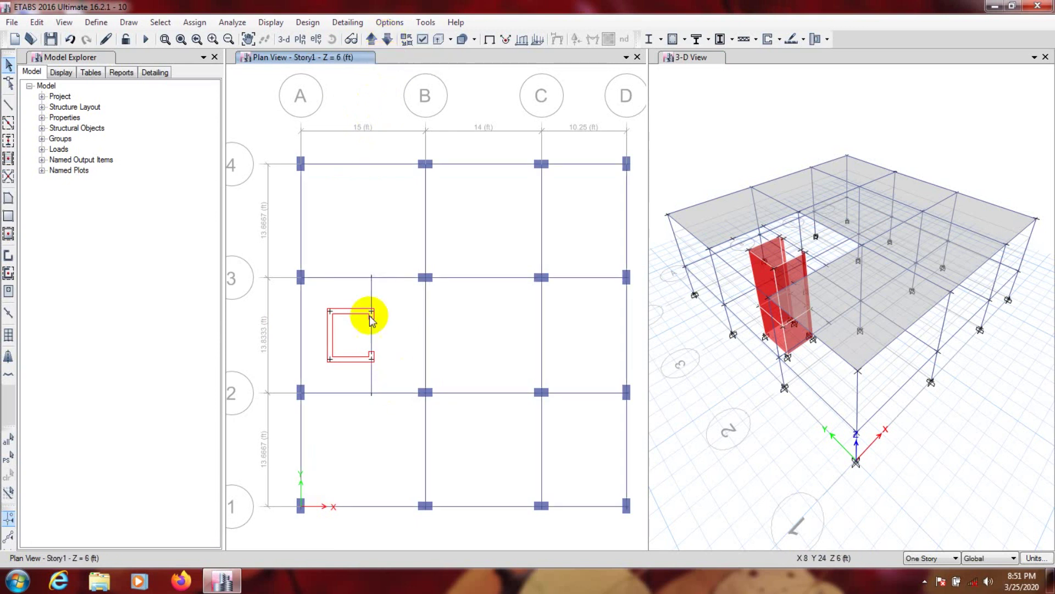
Turn on the bounding plane display and bring the plan view up to Story2
left_click(389, 22)
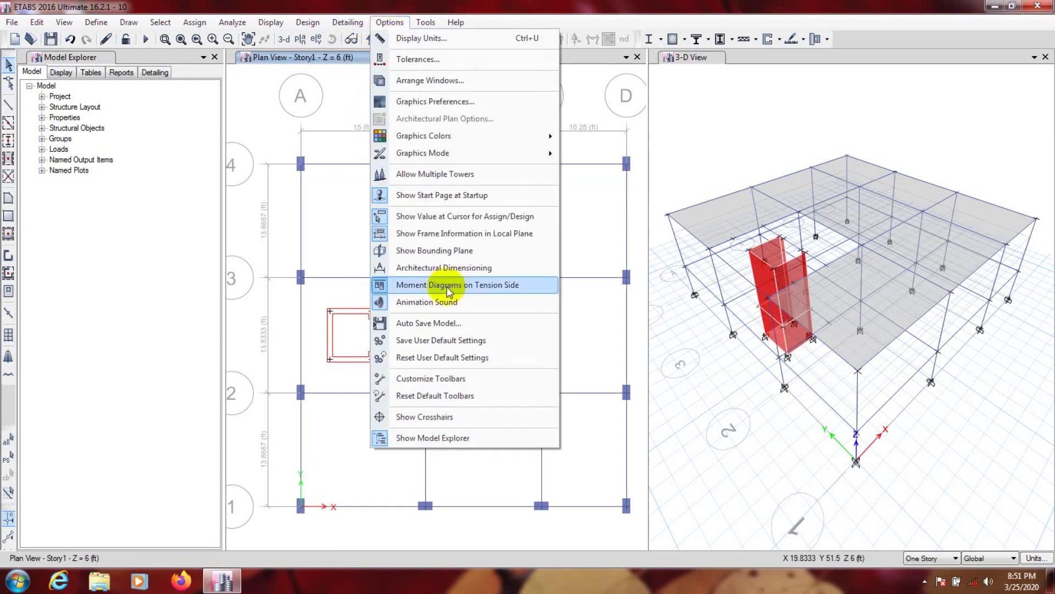
left_click(434, 251)
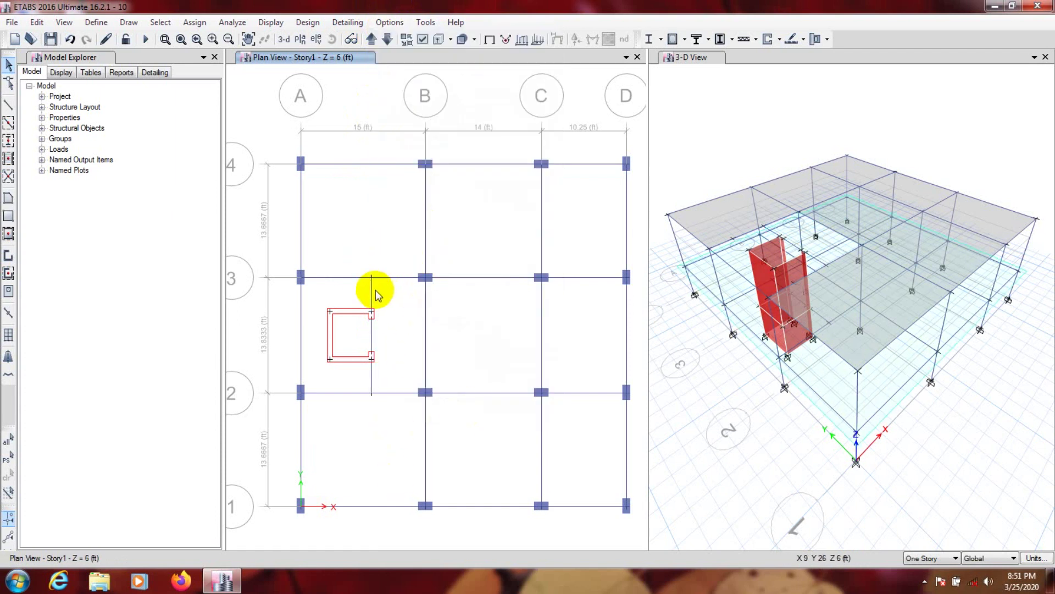
left_click(372, 38)
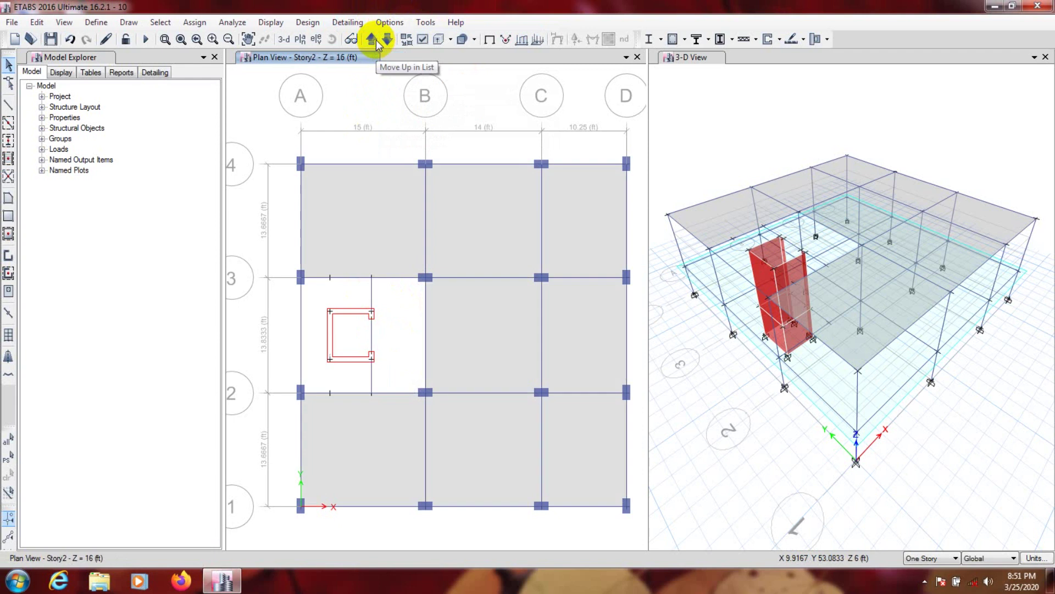
Draw a rectangular Slab 5 in floor area on Story2 between grids 2 and 3, from the secondary beam beside the core to grid B
left_click(8, 216)
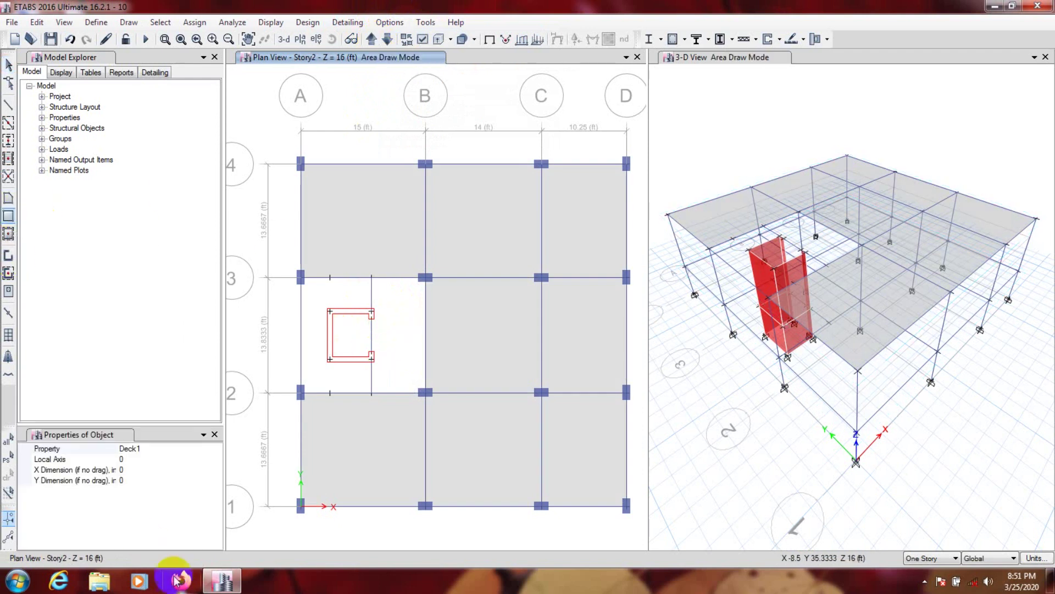
left_click(140, 449)
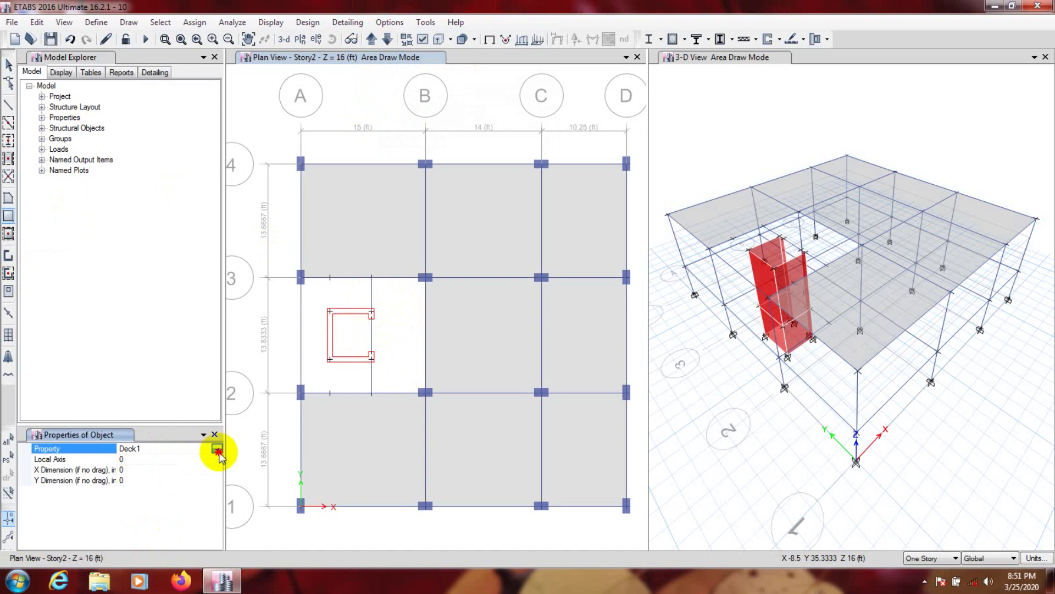
left_click(217, 449)
left_click(147, 479)
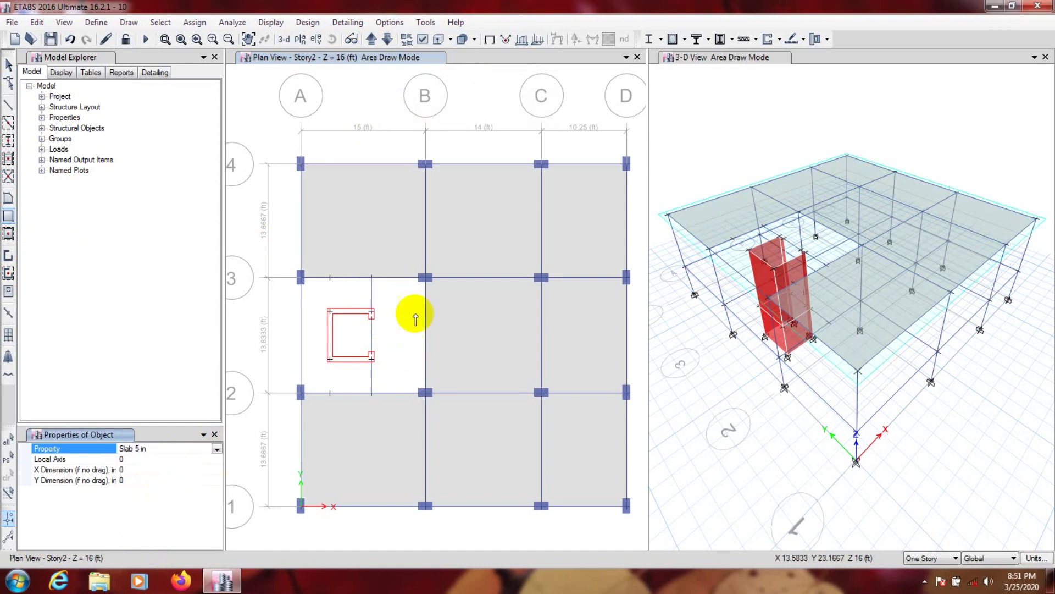
left_click(368, 278)
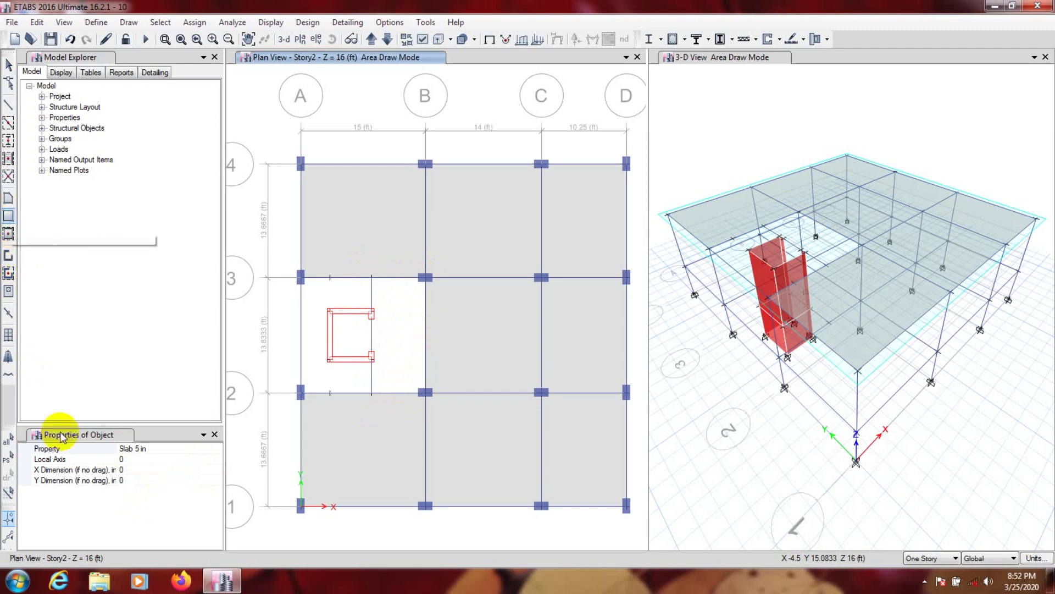
left_click(371, 277)
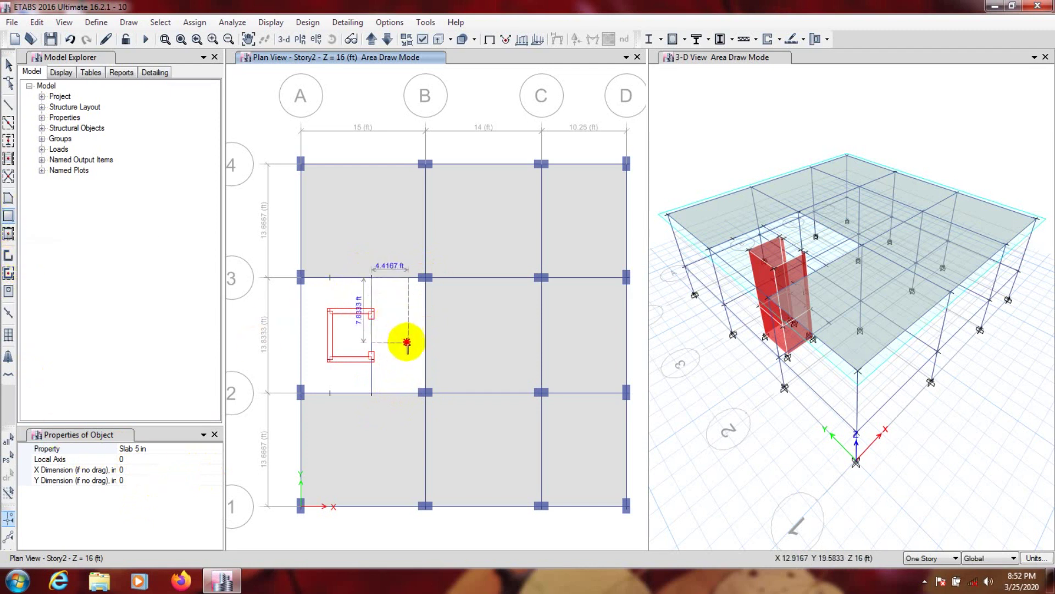
left_click(425, 392)
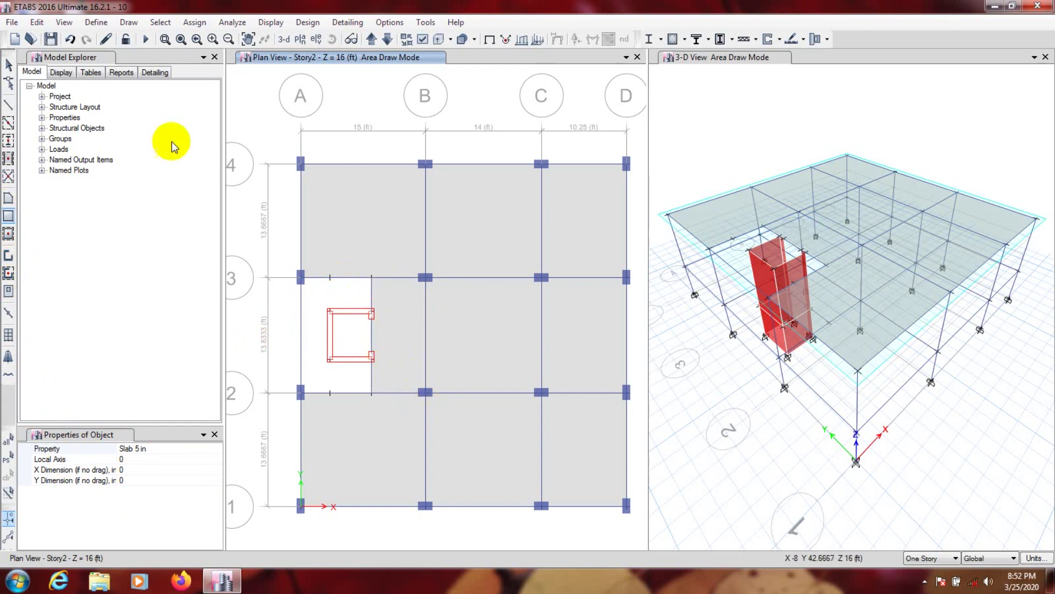
left_click(8, 67)
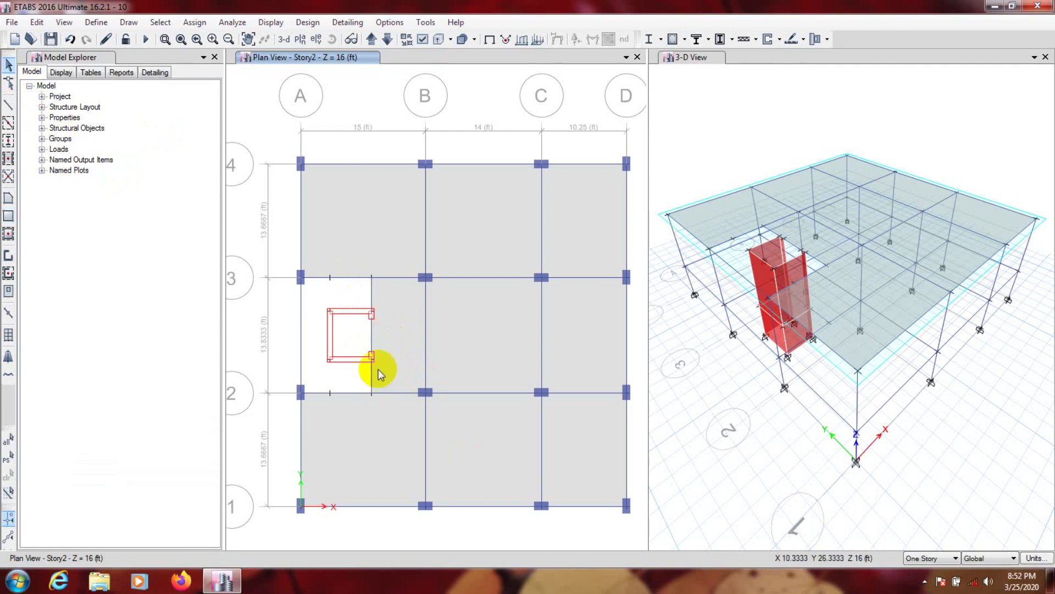
Bring the plan view down to Story1 and back up to reference plane R1
left_click(388, 39)
left_click(388, 39)
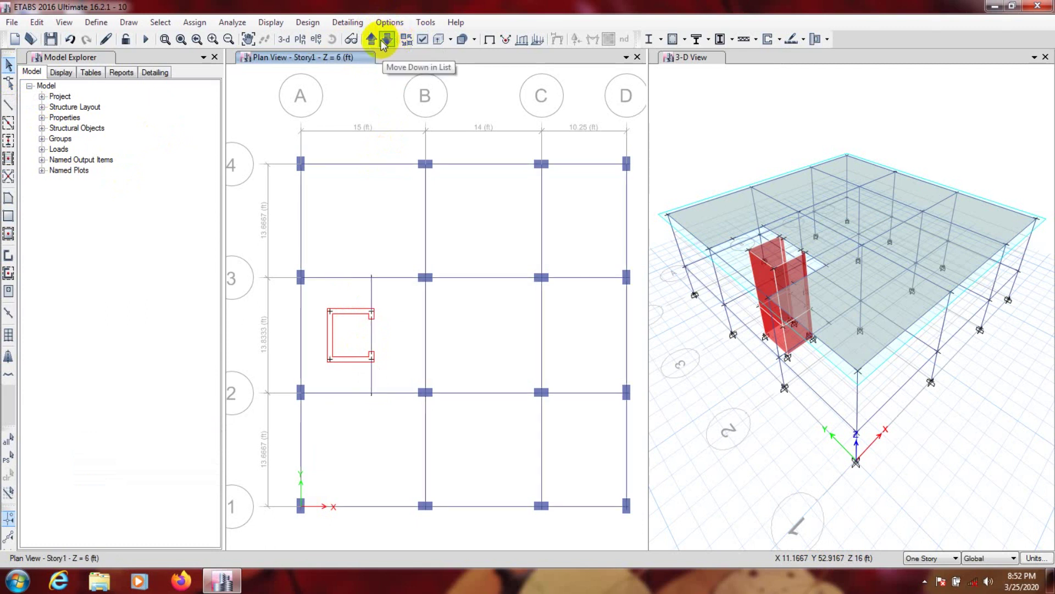
left_click(371, 39)
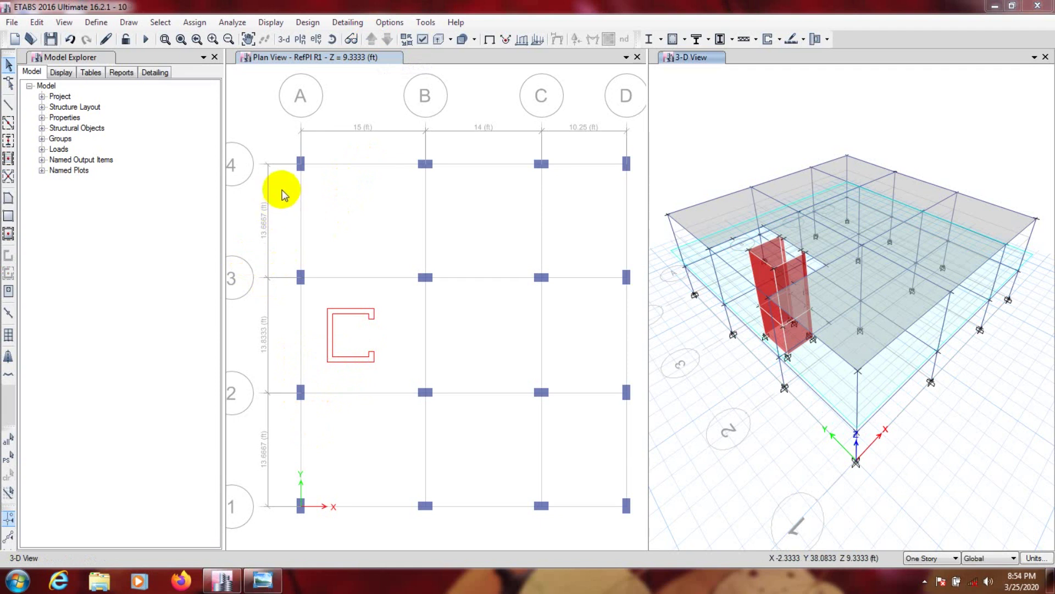
Define a new slab property as a copy of Slab 5 in, named Slab8ins with a thickness of 8 in
left_click(88, 25)
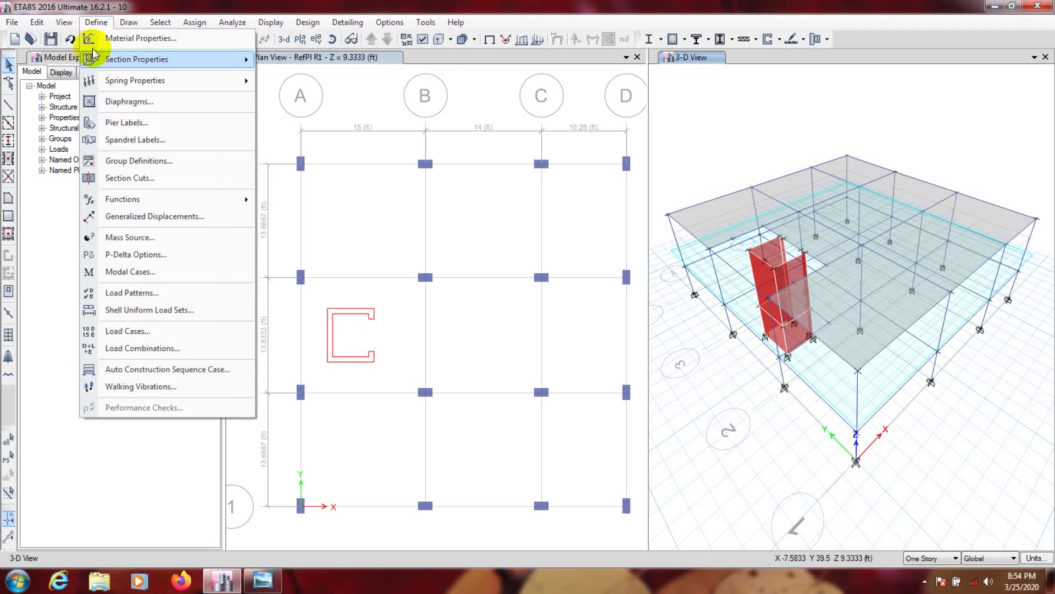
mouse_move(165, 58)
left_click(306, 104)
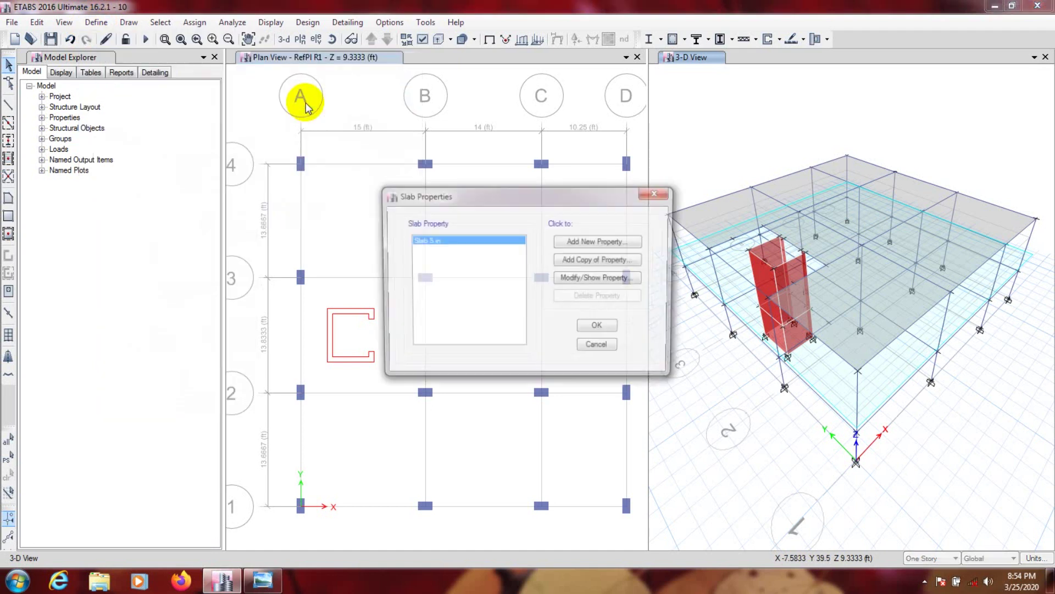
left_click_drag(483, 197, 342, 199)
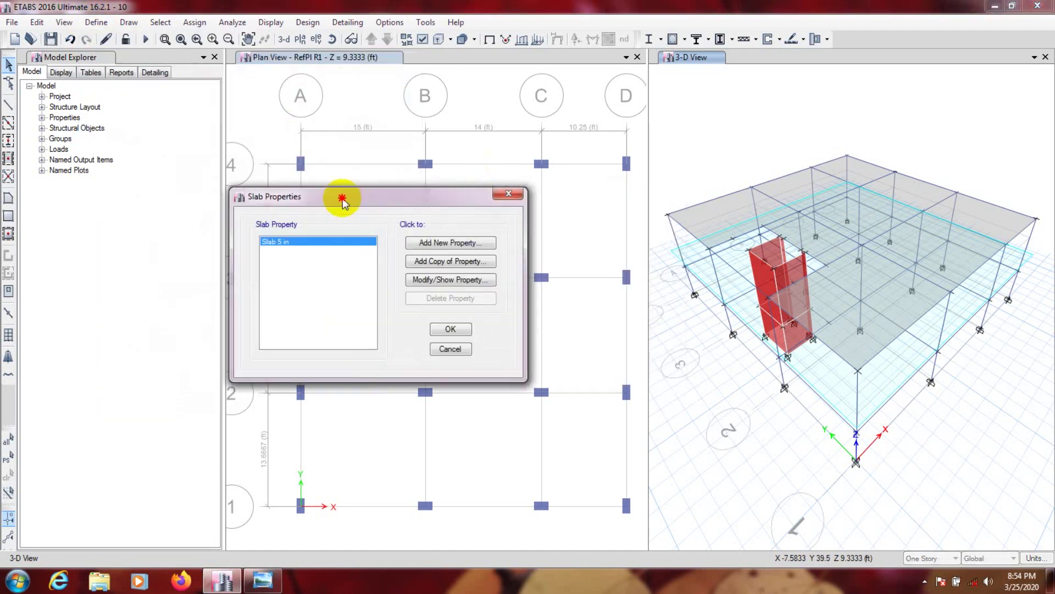
left_click(452, 262)
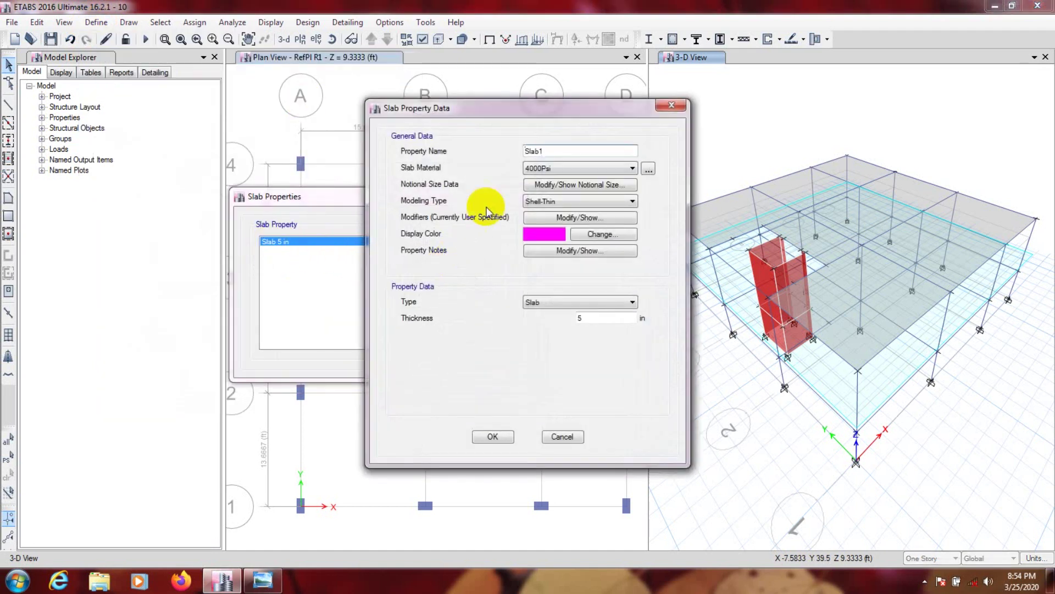
mouse_move(552, 151)
left_mouse_down()
mouse_move(535, 150)
mouse_move(551, 152)
left_mouse_up()
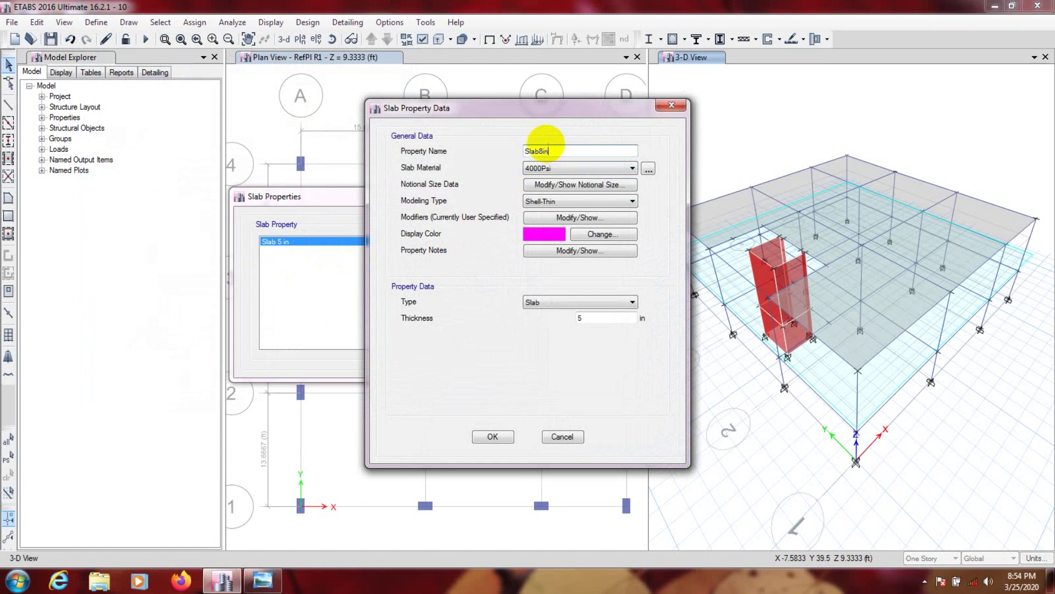
type("8ins")
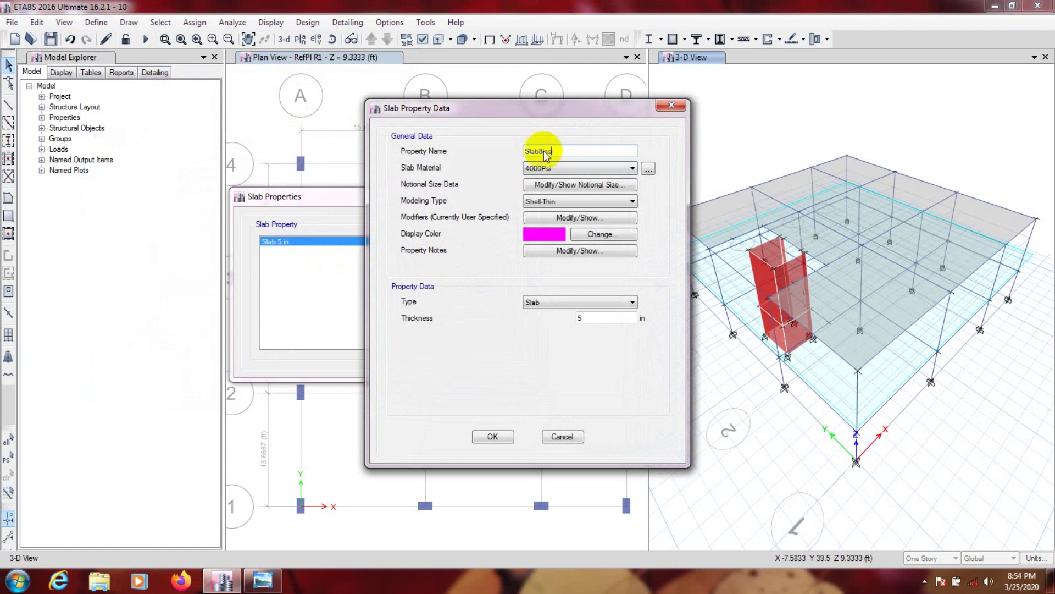
left_click_drag(584, 318, 522, 319)
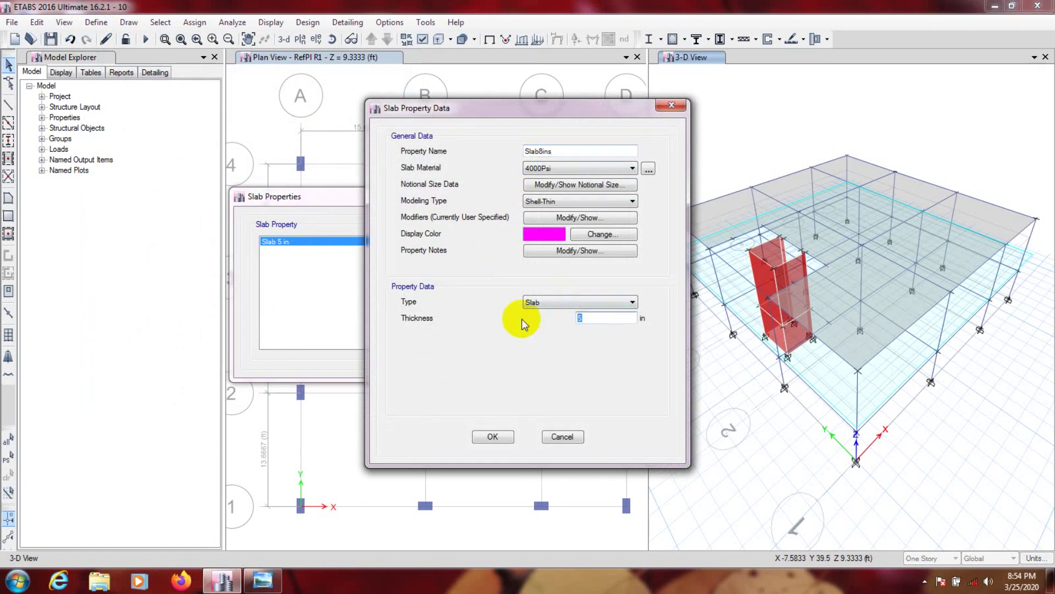
type("8")
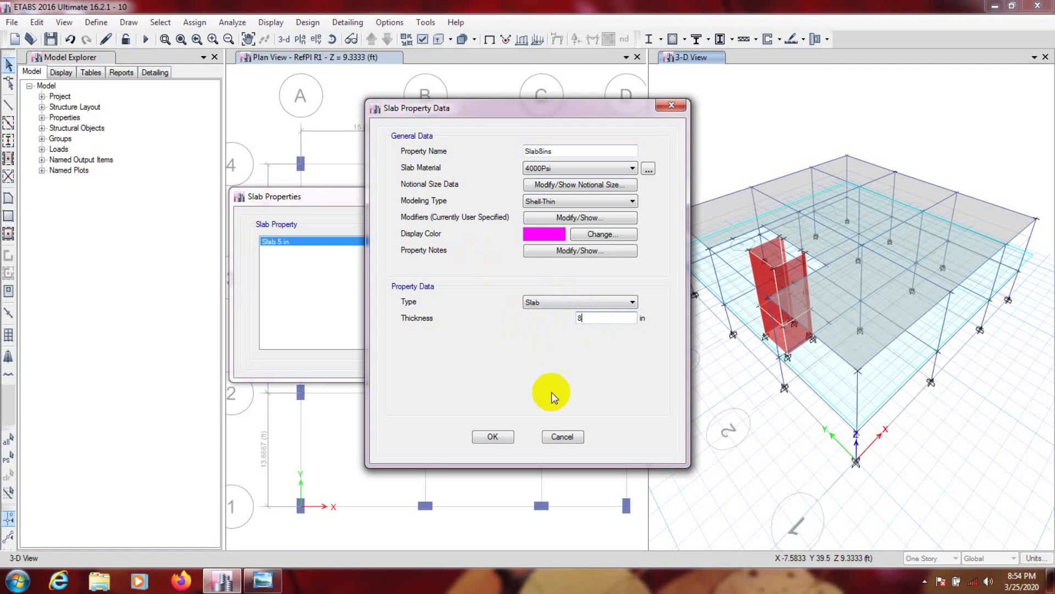
left_click(493, 437)
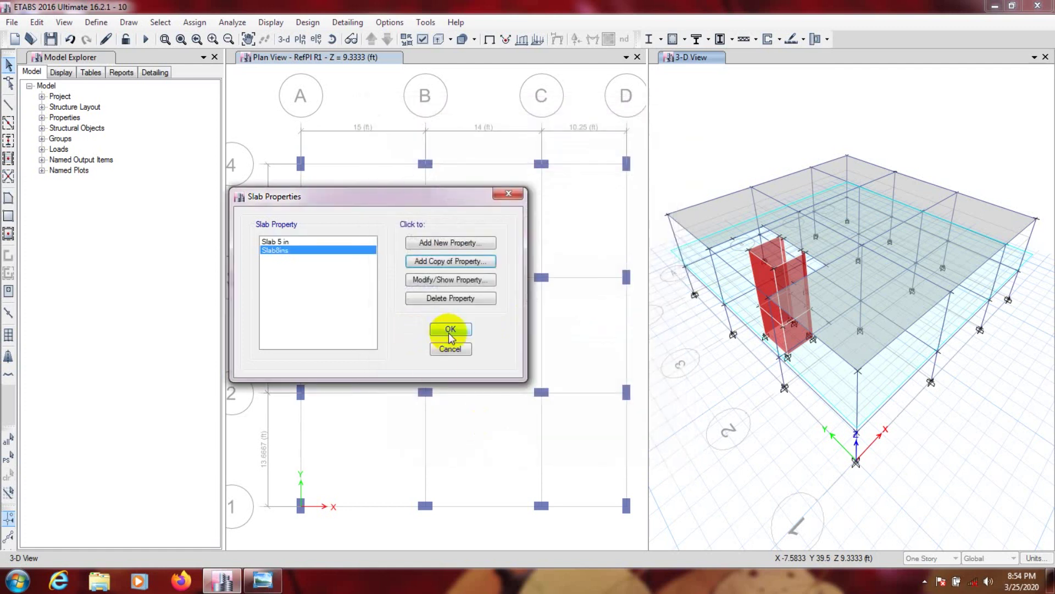
left_click(447, 331)
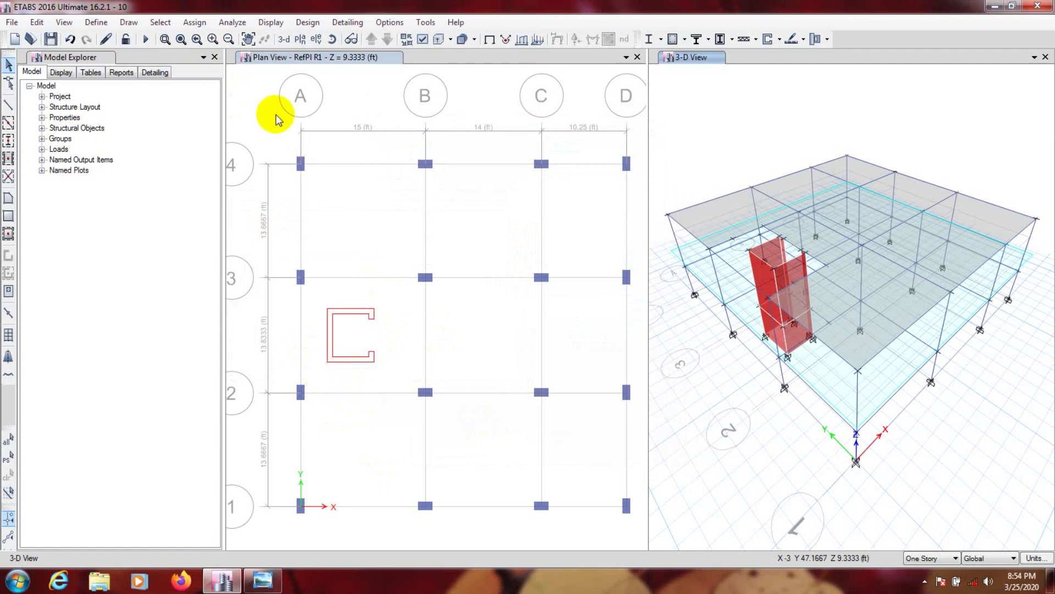
Draw a joint on reference plane R1 with a Y plan offset of 48 in from grid point A-2
left_click(129, 22)
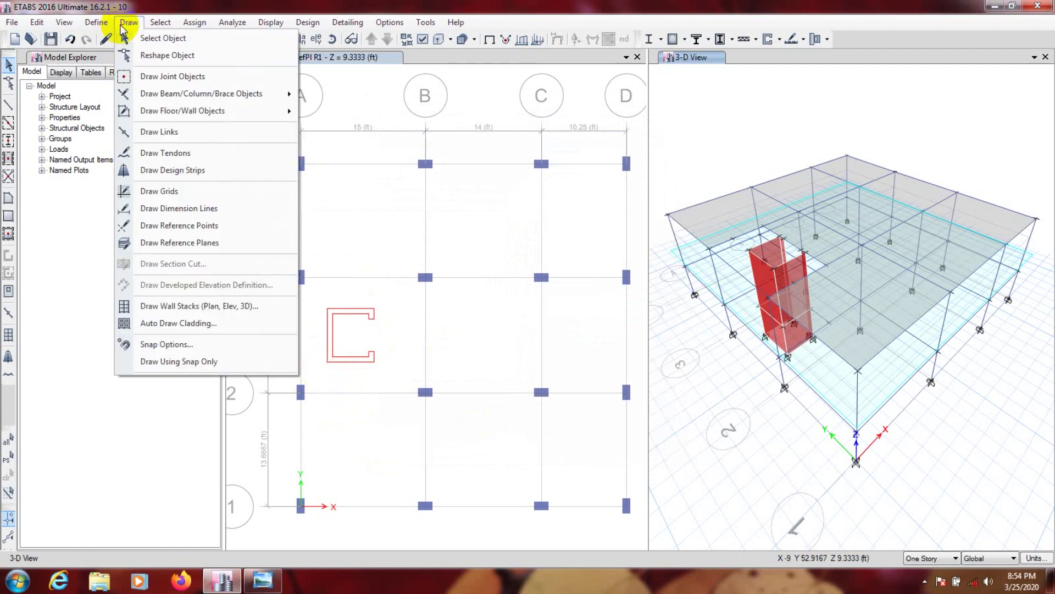
left_click(153, 80)
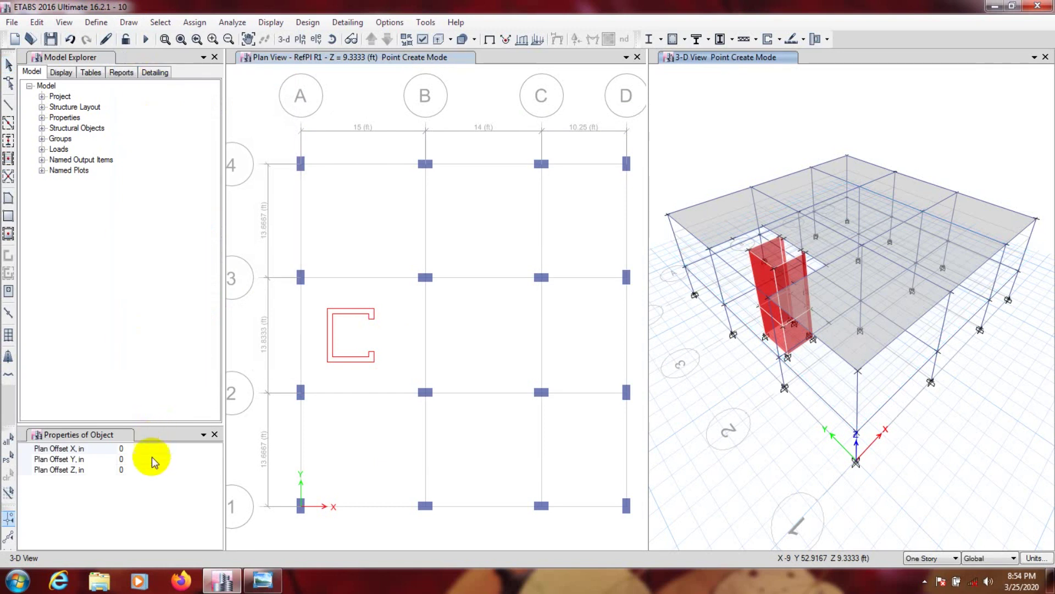
left_click(135, 459)
left_click(122, 459)
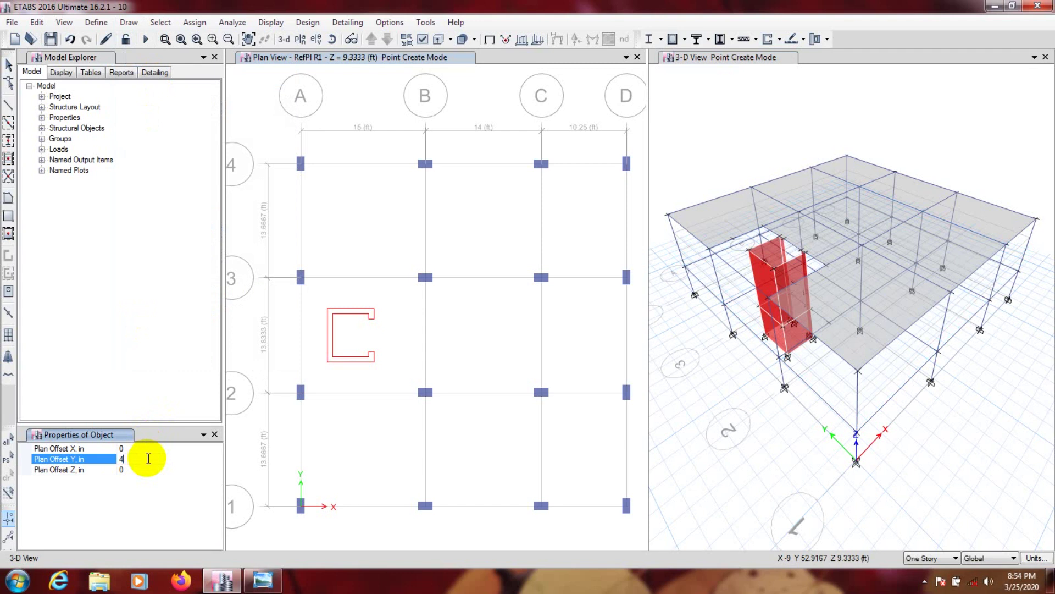
left_click(138, 499)
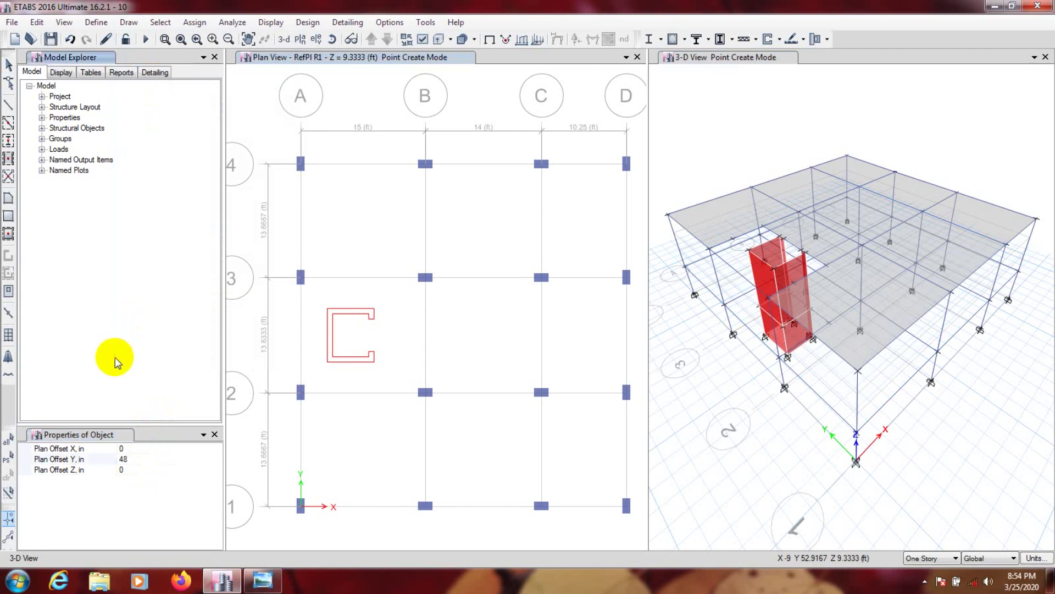
left_click(300, 392)
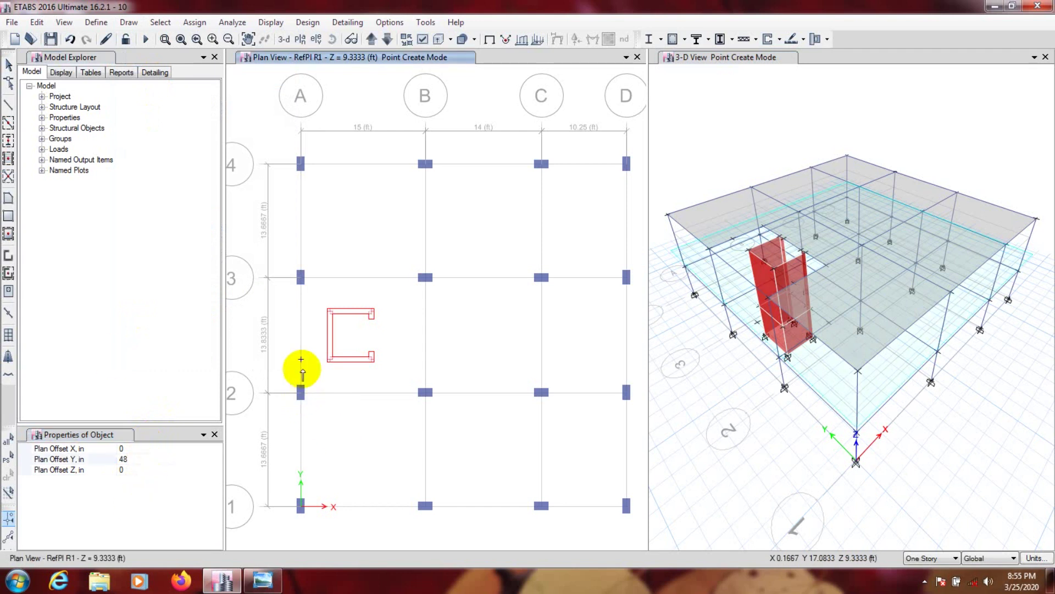
Consult the Capture image for the core distances, and draw an R1 joint offset 42 in in X and 0 in Y from grid point A-2
left_click(117, 459)
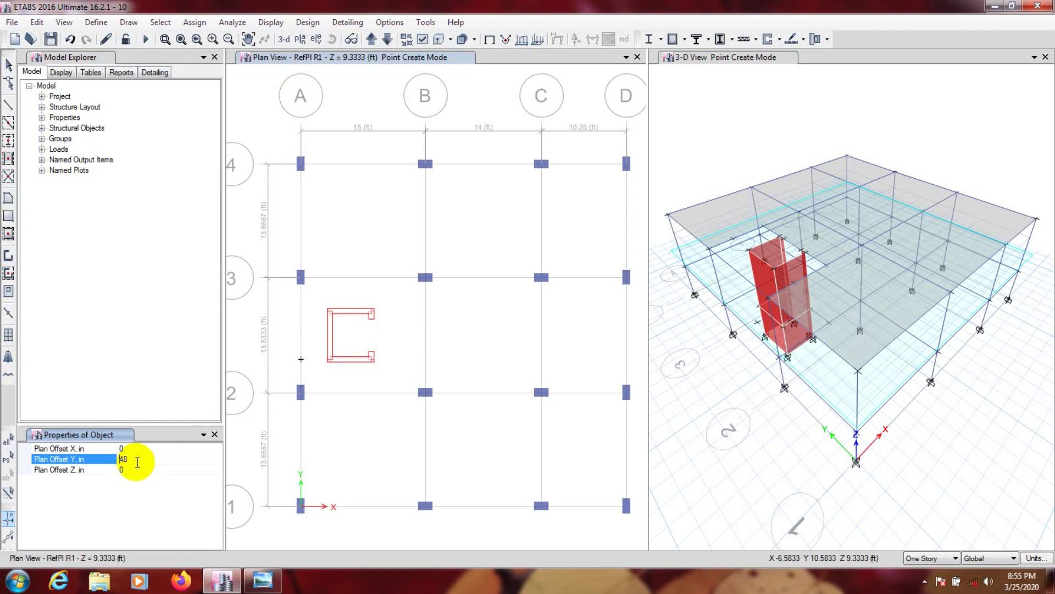
double_click(128, 460)
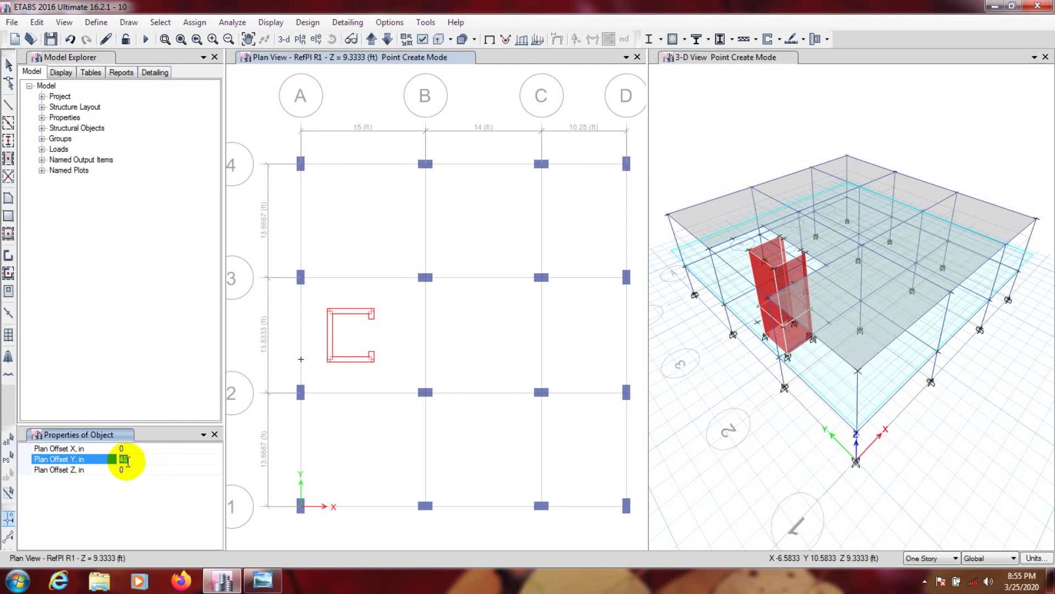
left_click(121, 448)
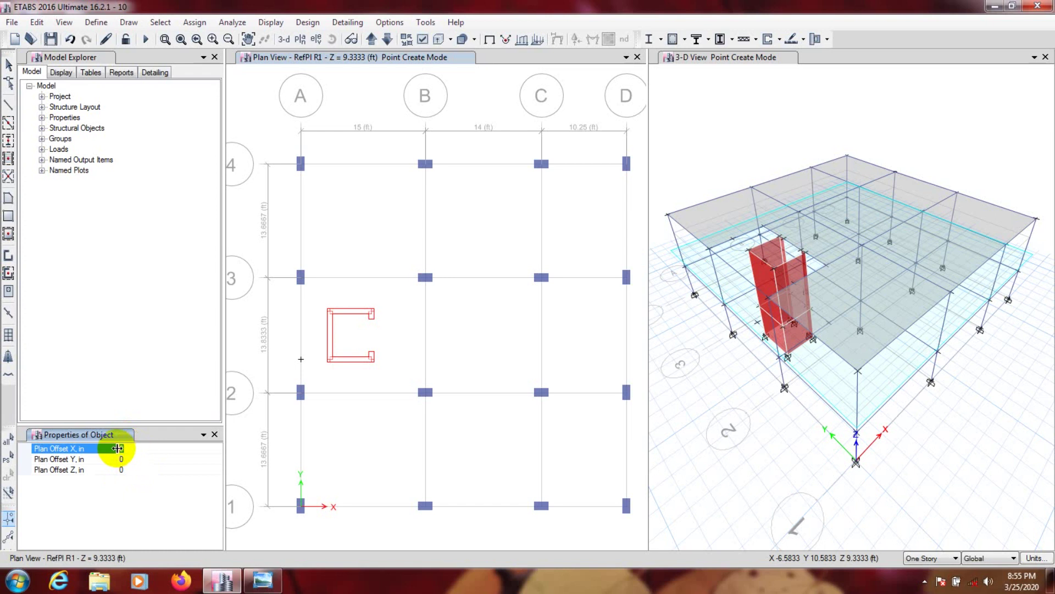
double_click(118, 448)
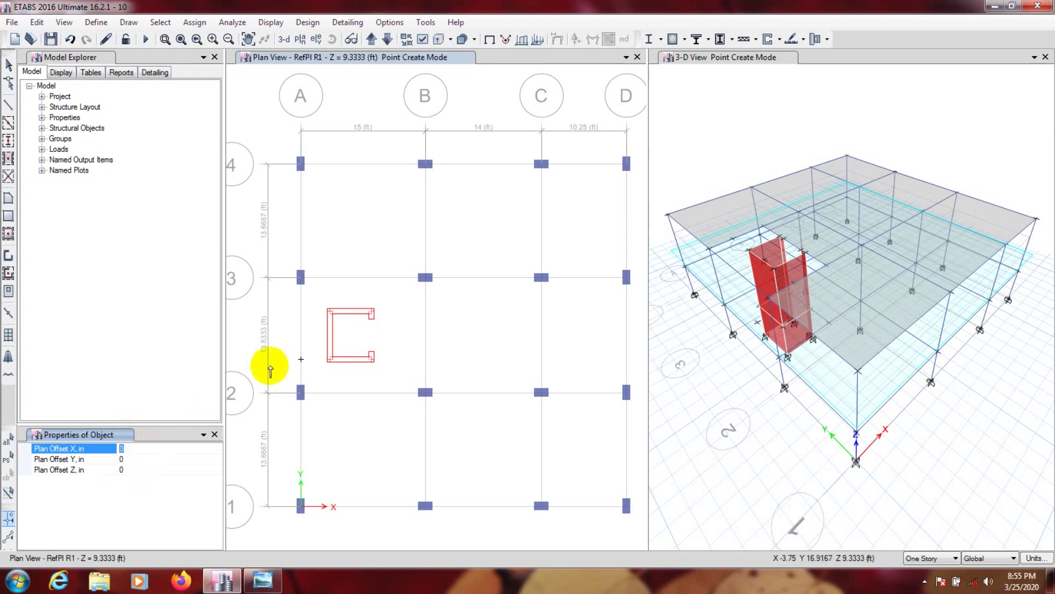
left_click(263, 580)
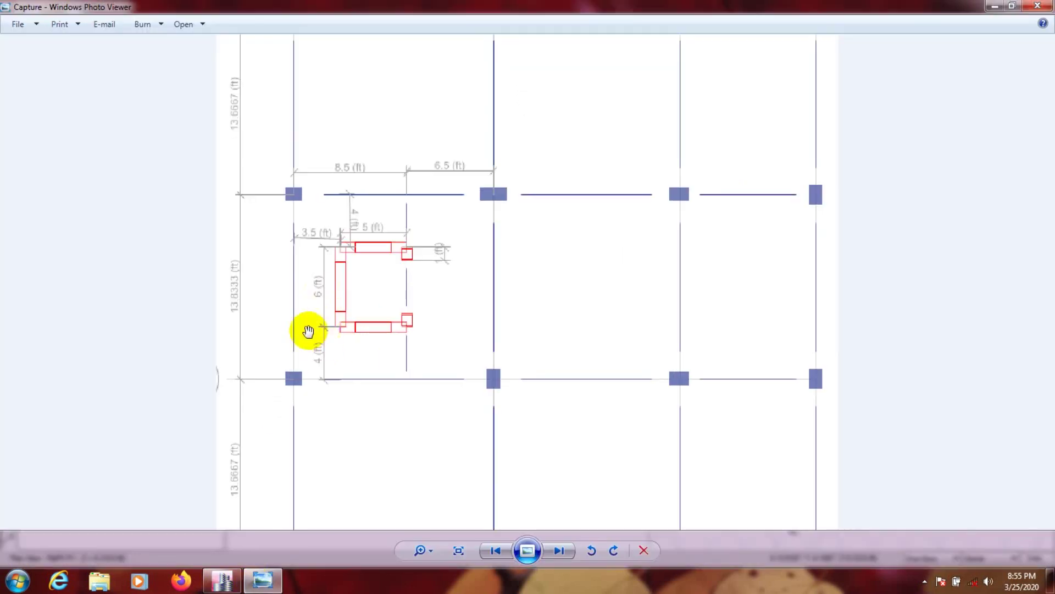
left_click(222, 580)
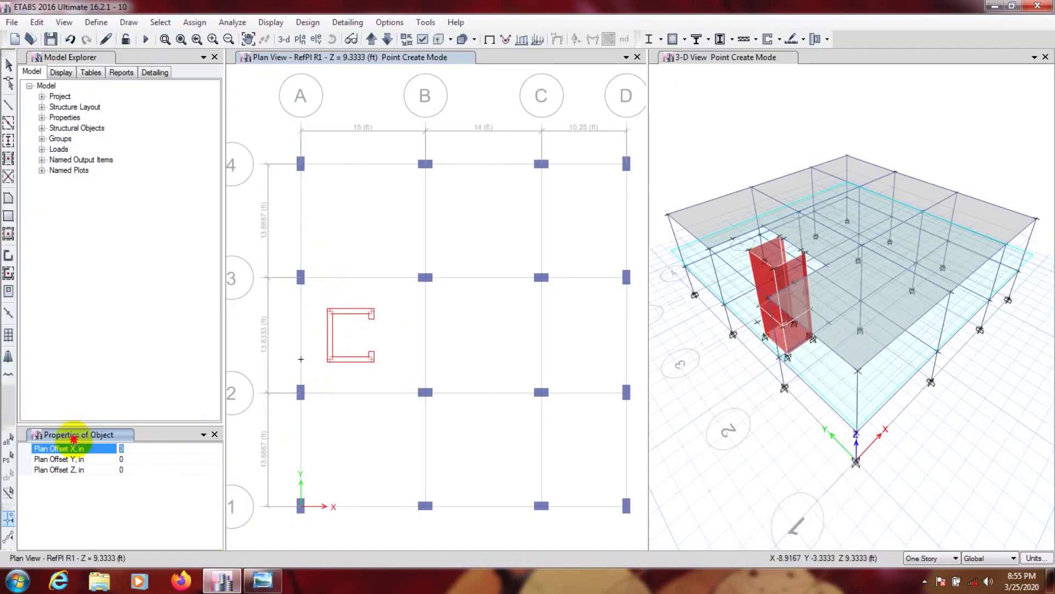
double_click(123, 448)
type("42")
key("Return")
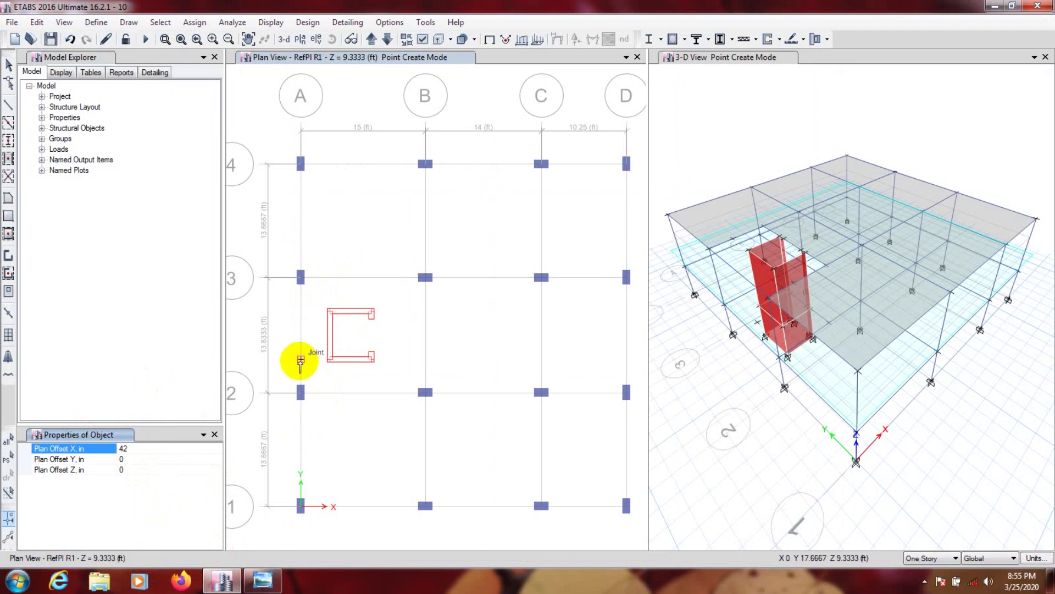
left_click(301, 360)
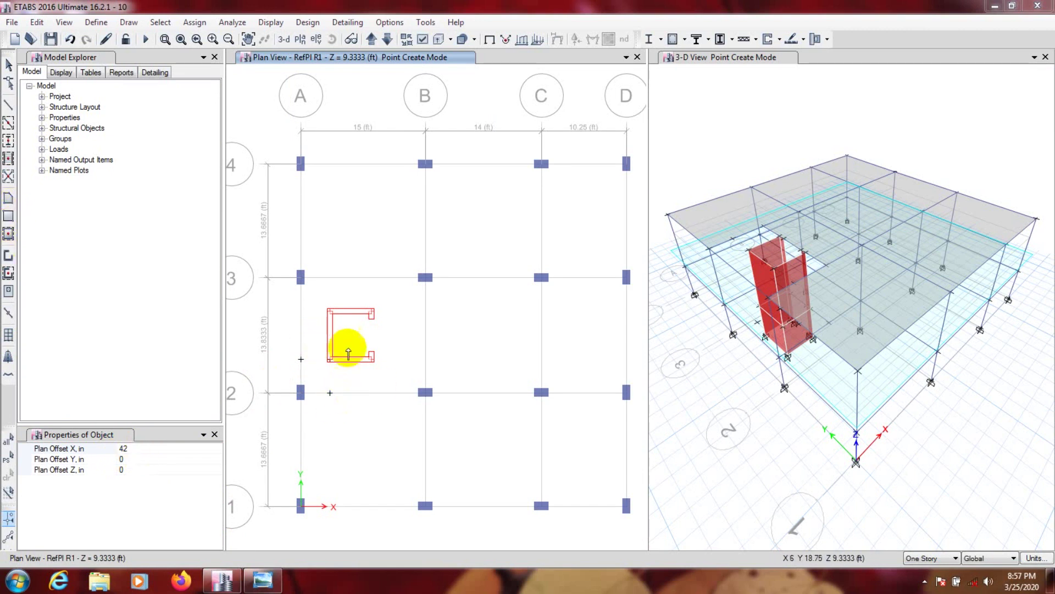
Draw a rectangular Slab8ins floor area at grid point A-2 on R1, spanning between the two offset joints
left_click(8, 217)
left_click(215, 448)
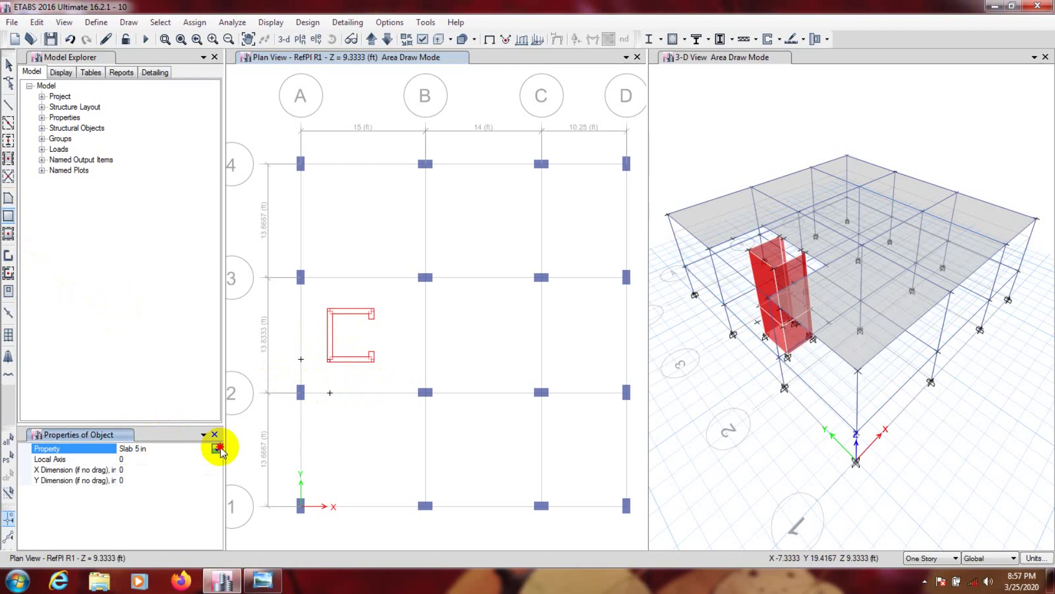
left_click(217, 448)
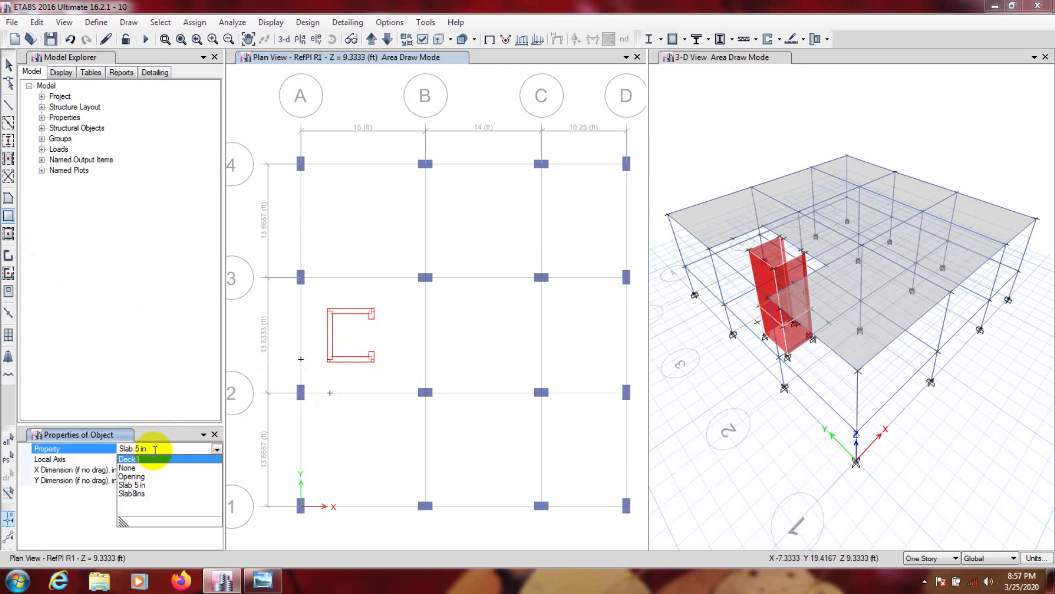
left_click(155, 459)
left_click(217, 448)
left_click(147, 493)
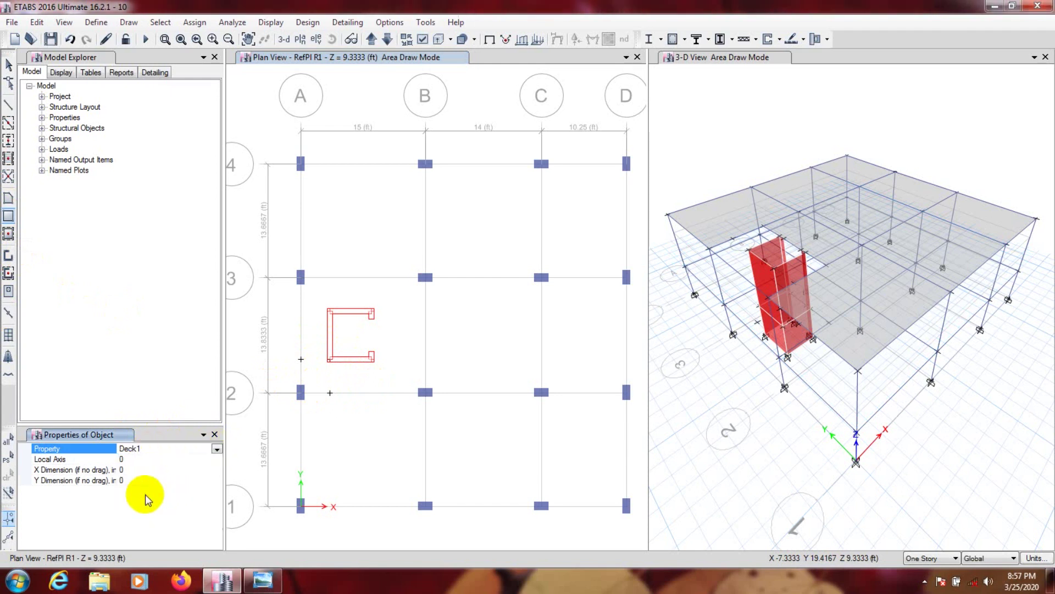
left_click(151, 381)
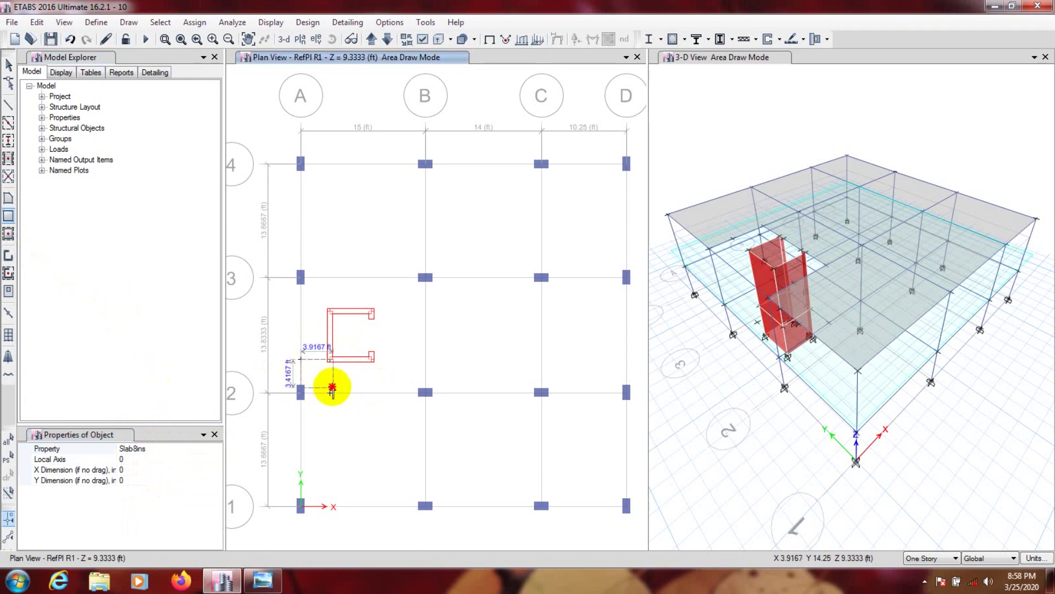
left_click(329, 391)
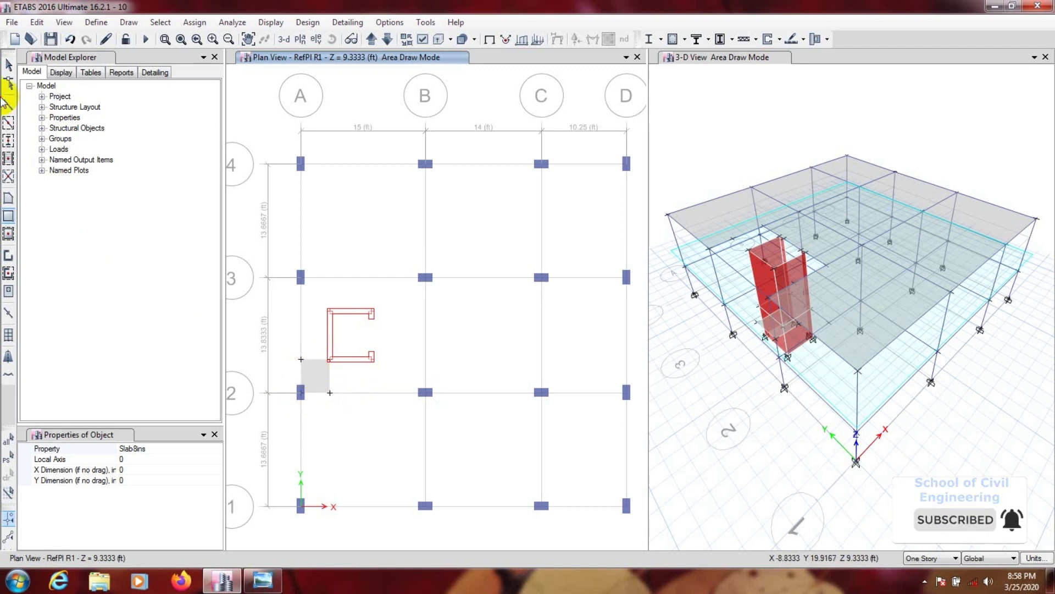
Draw a straight B10x15 frame beam on R1 along grid 2 from grid A to grid B
left_click(9, 104)
left_click(195, 459)
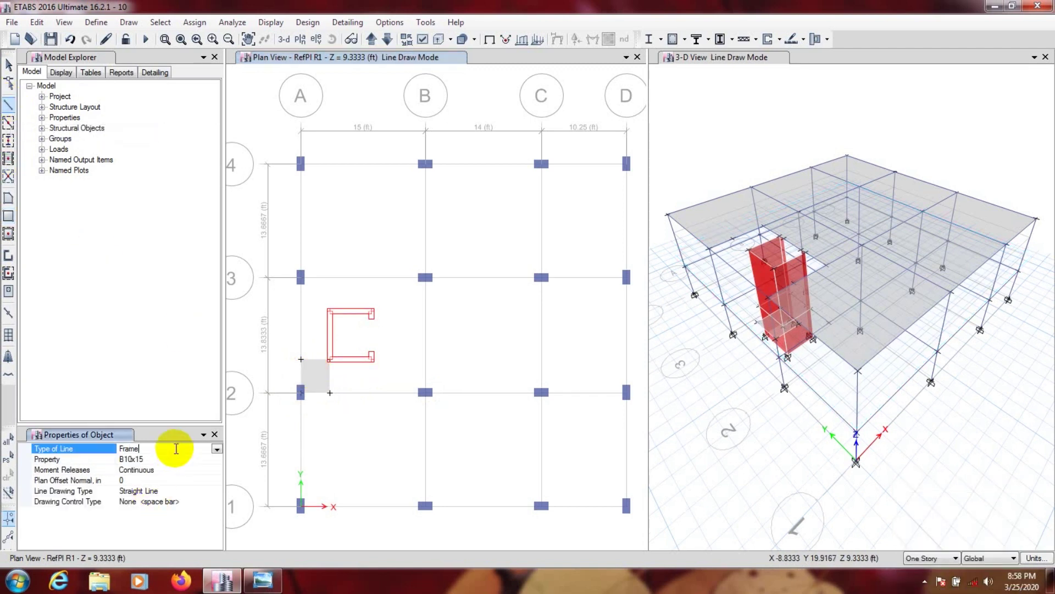
left_click(216, 460)
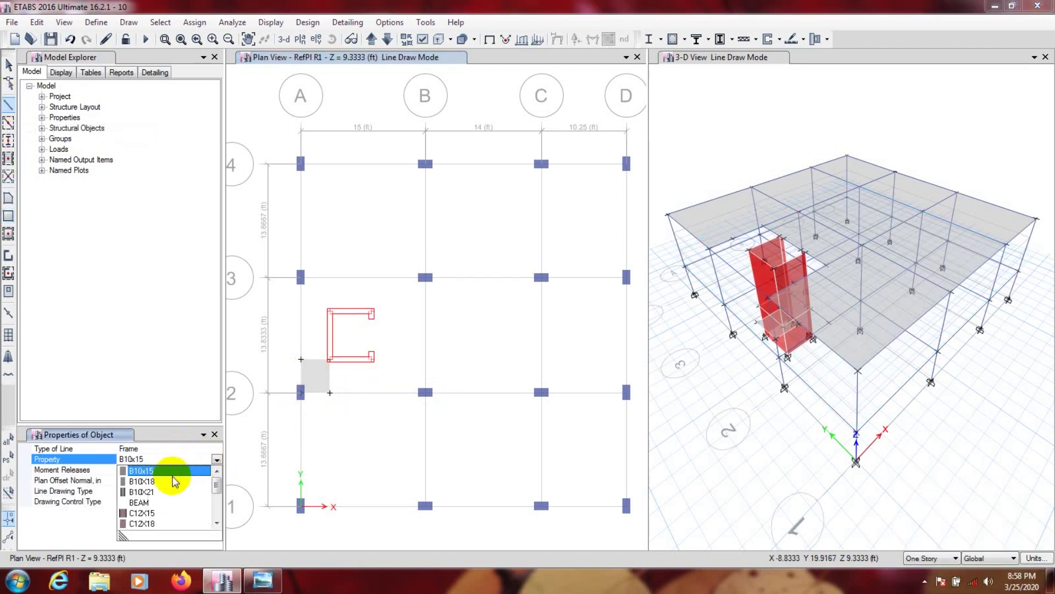
left_click(144, 471)
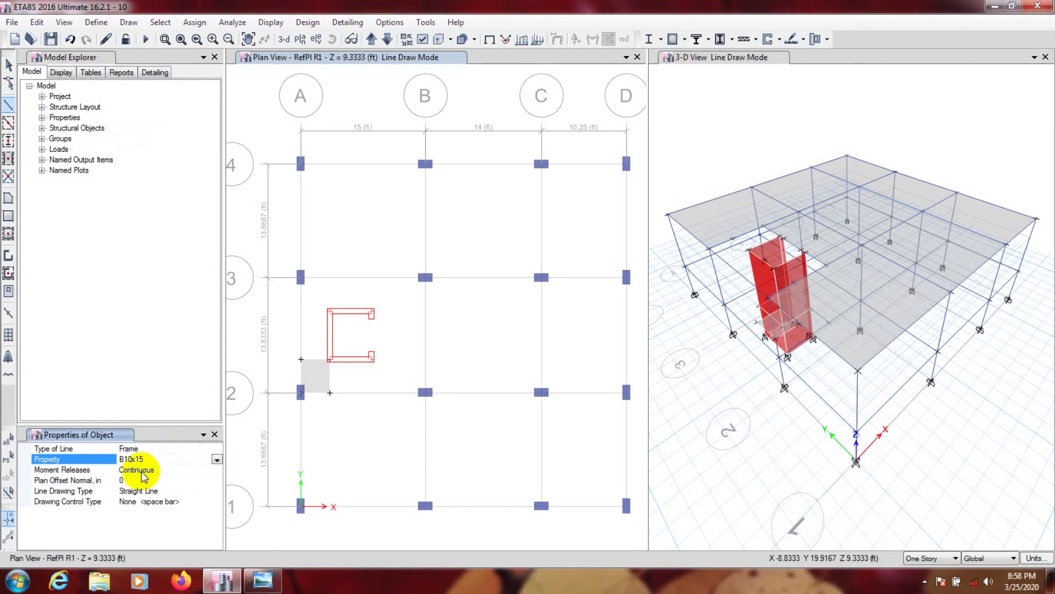
left_click(300, 392)
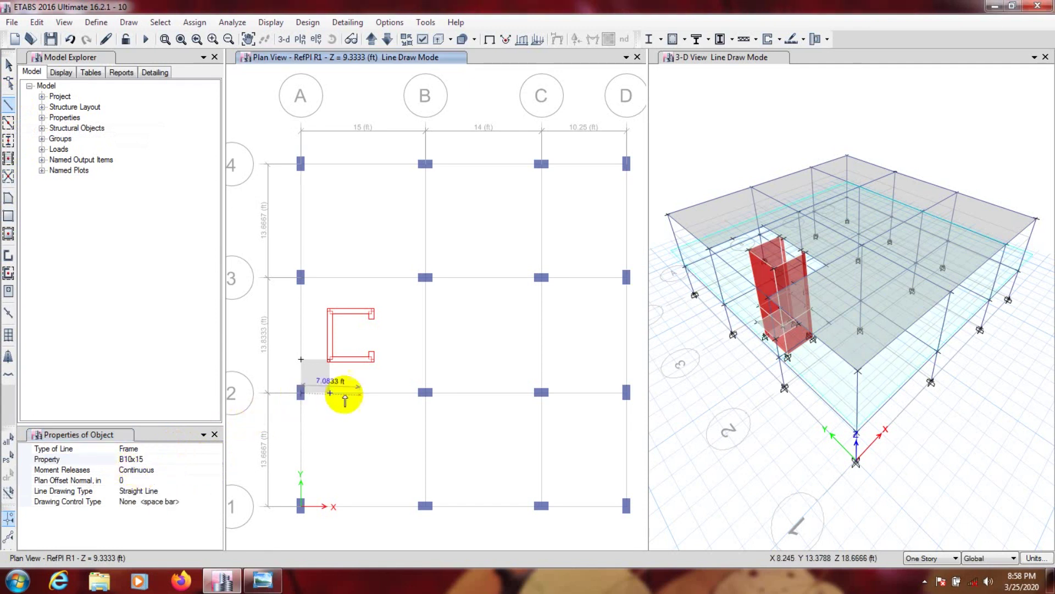
left_click(425, 392)
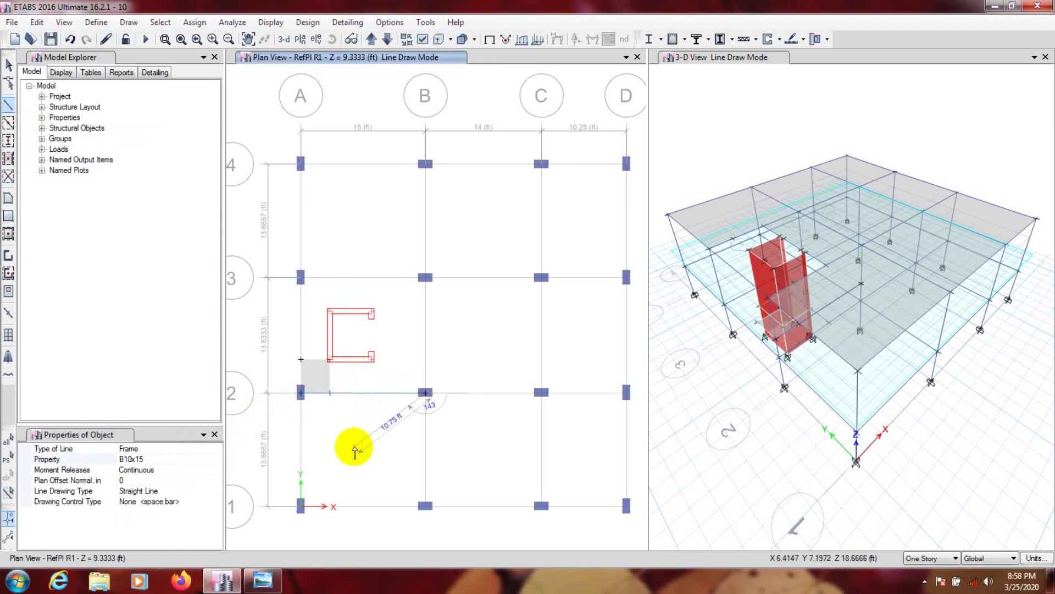
key("Escape")
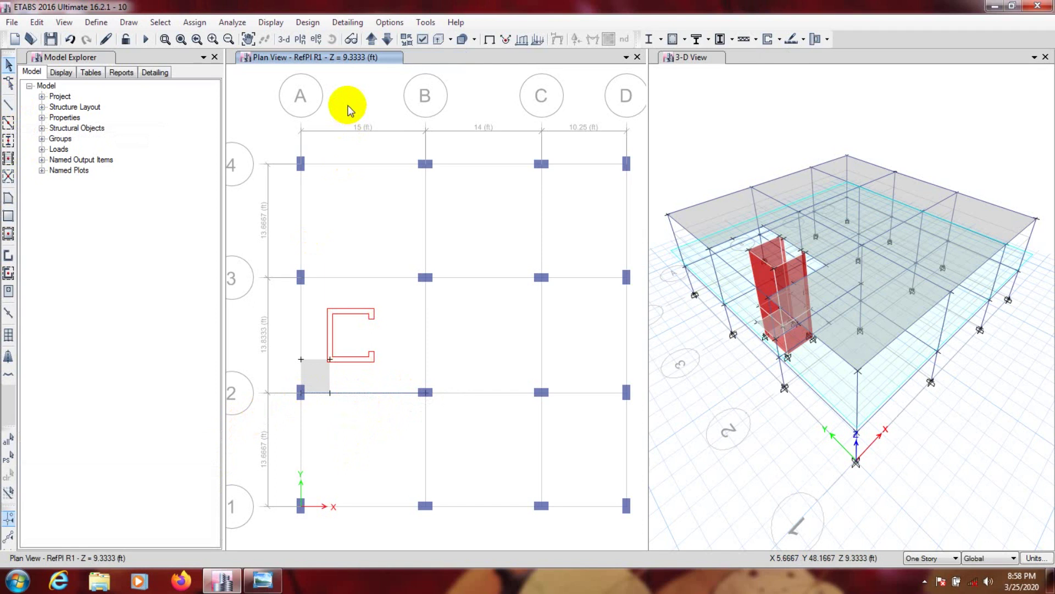
Bring the plan view up to reference plane R2 and draw a joint with an X plan offset of 42 in from grid point A-3
left_click(369, 40)
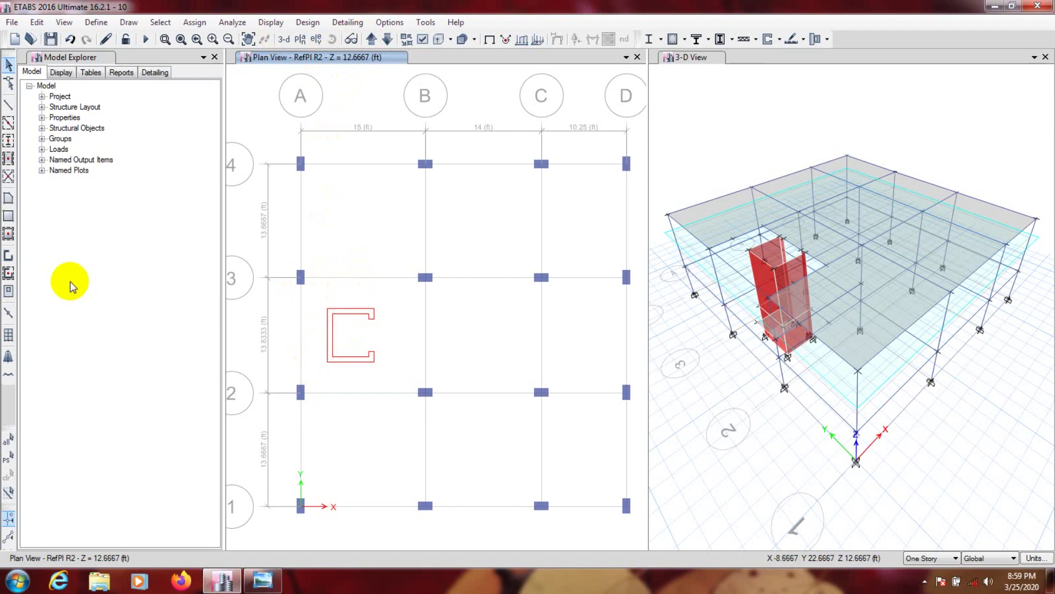
left_click(128, 22)
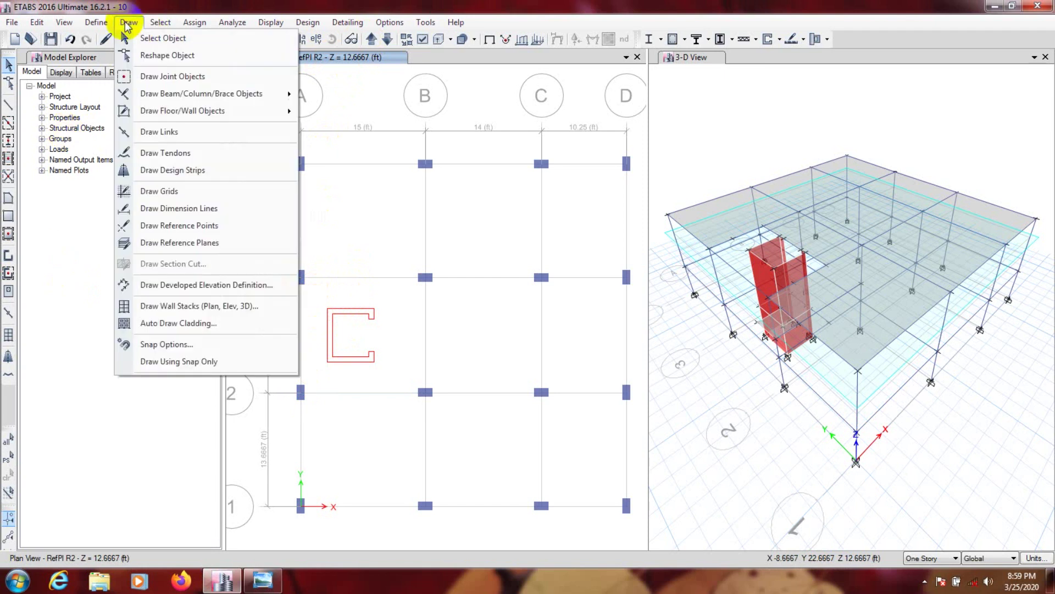
left_click(135, 75)
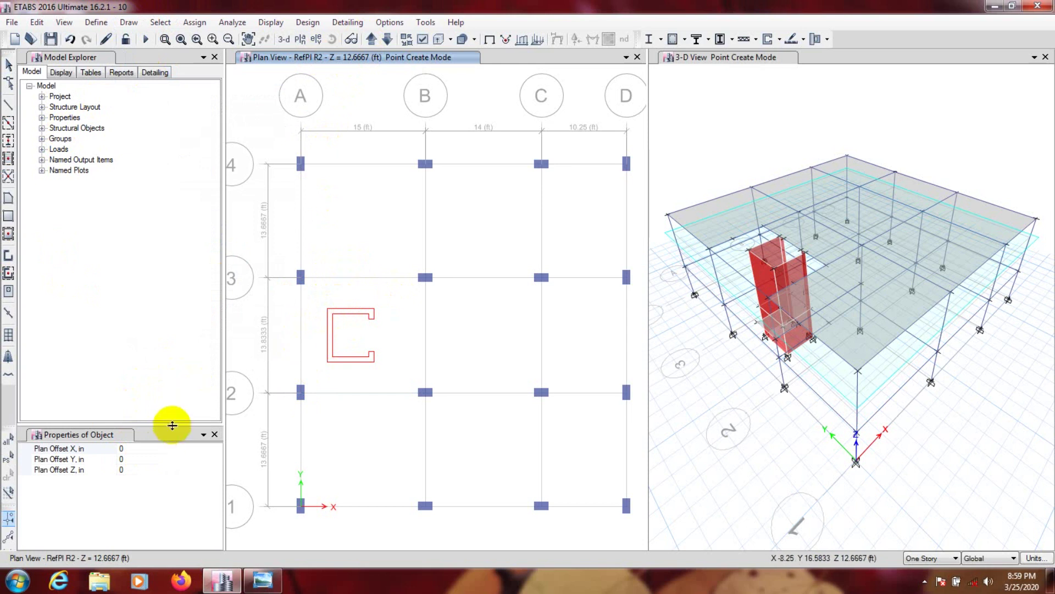
left_click(131, 450)
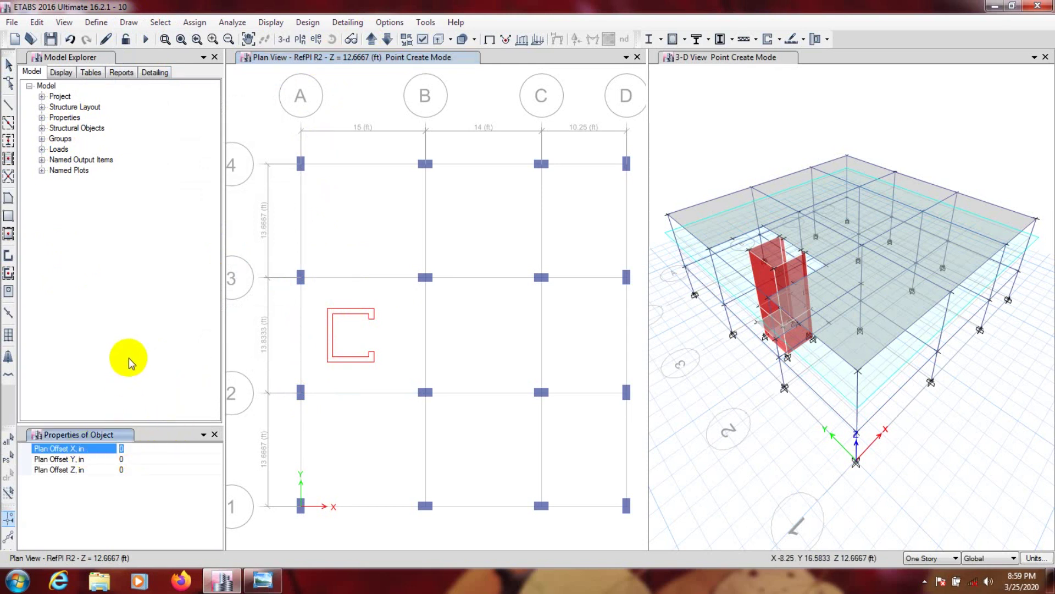
type("42")
left_click(149, 377)
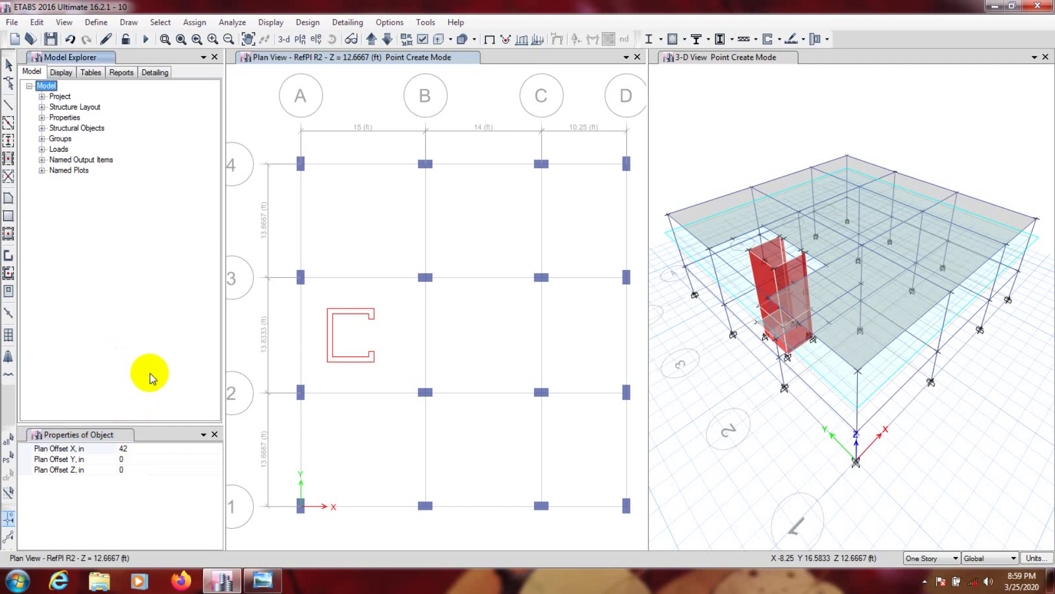
left_click(300, 278)
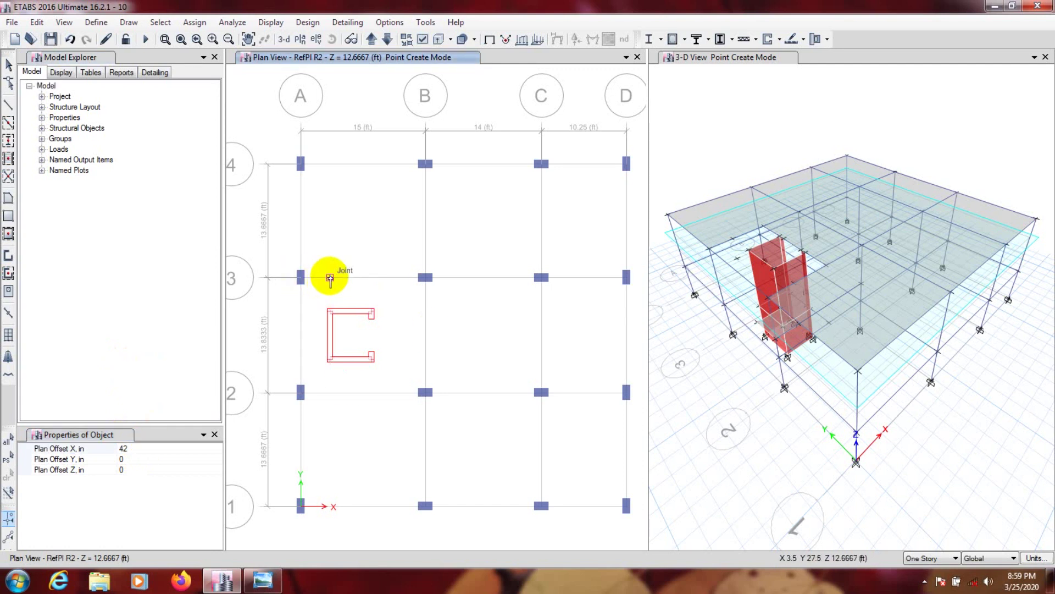
Draw a joint on R2 with an X plan offset of 0 and a Y plan offset of -48 in from grid point A-3
left_click(140, 448)
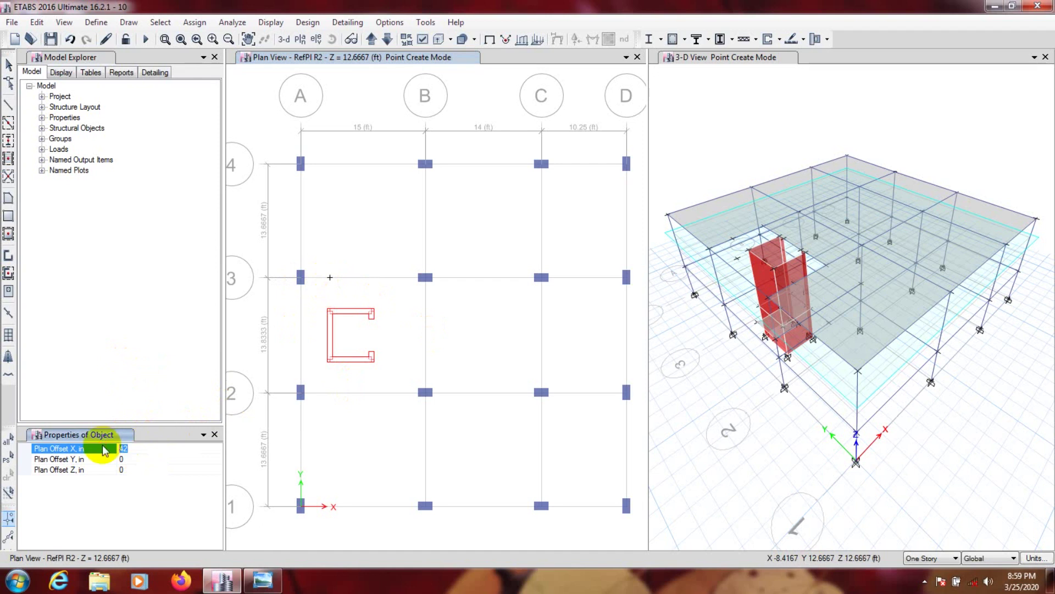
type("4")
left_click(103, 450)
left_click(132, 460)
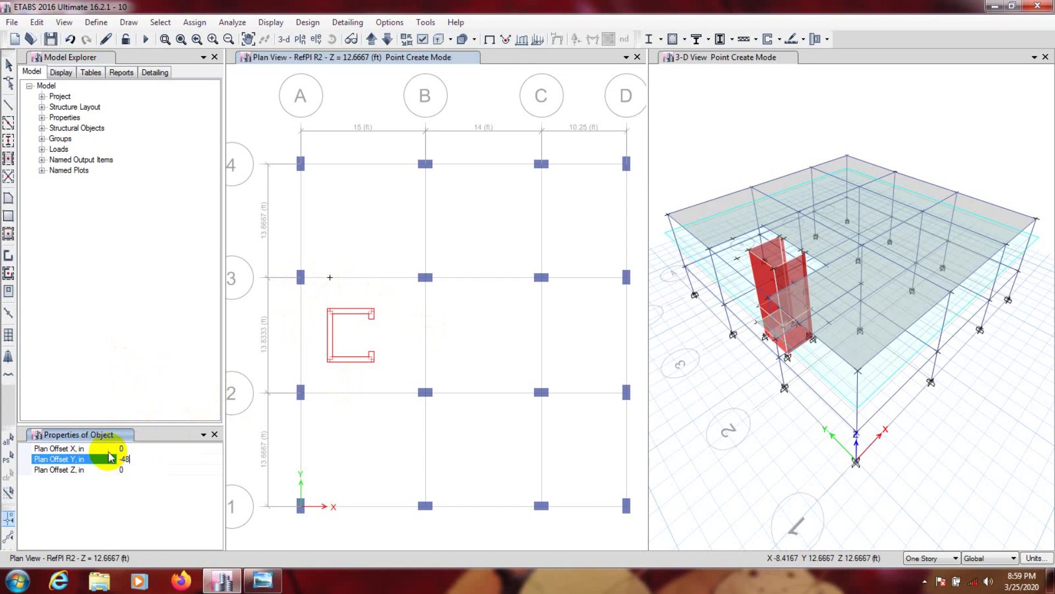
type("-48")
left_click(149, 353)
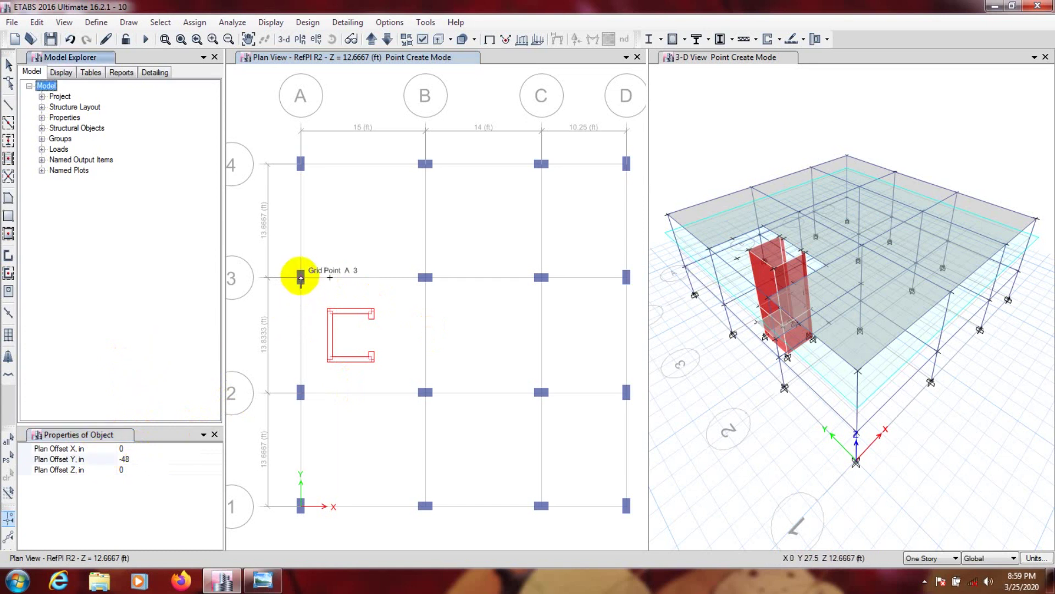
left_click(300, 278)
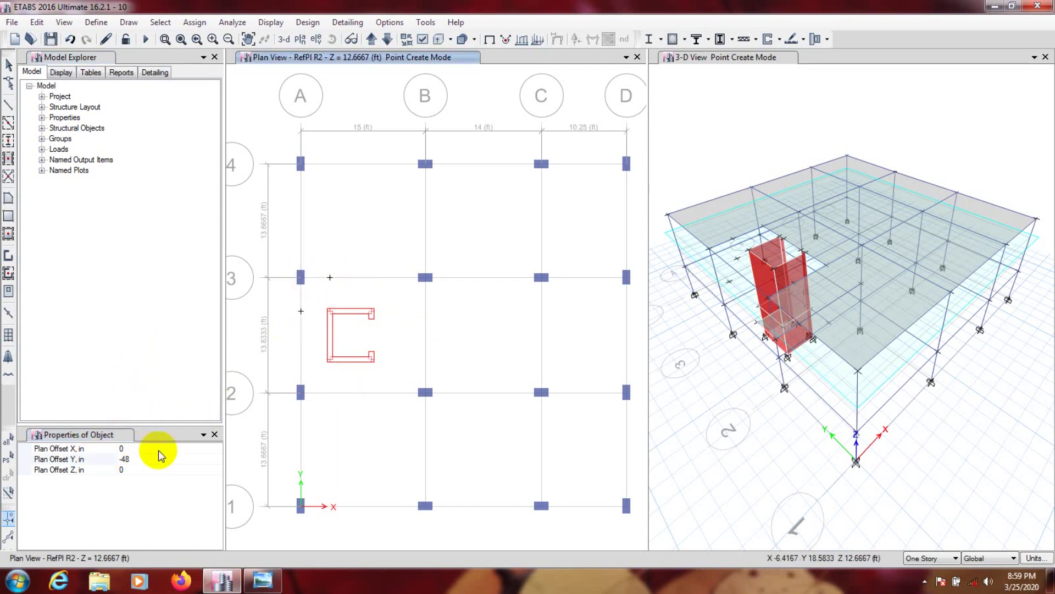
left_click(141, 460)
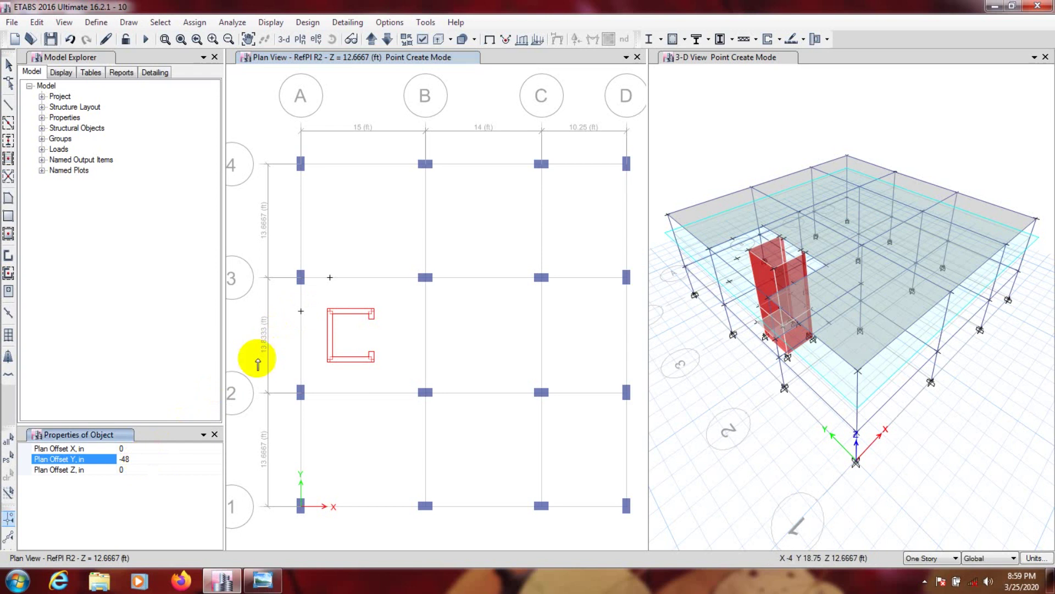
Draw a rectangular Slab8ins floor area at grid point A-3 on R2, spanning between the two offset joints
left_click(330, 279)
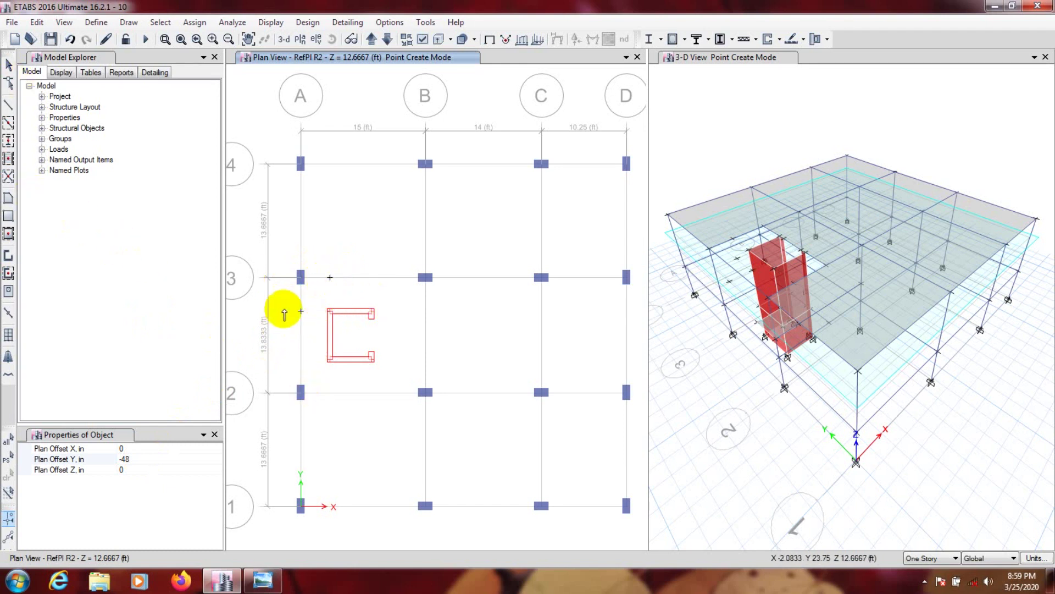
left_click(9, 219)
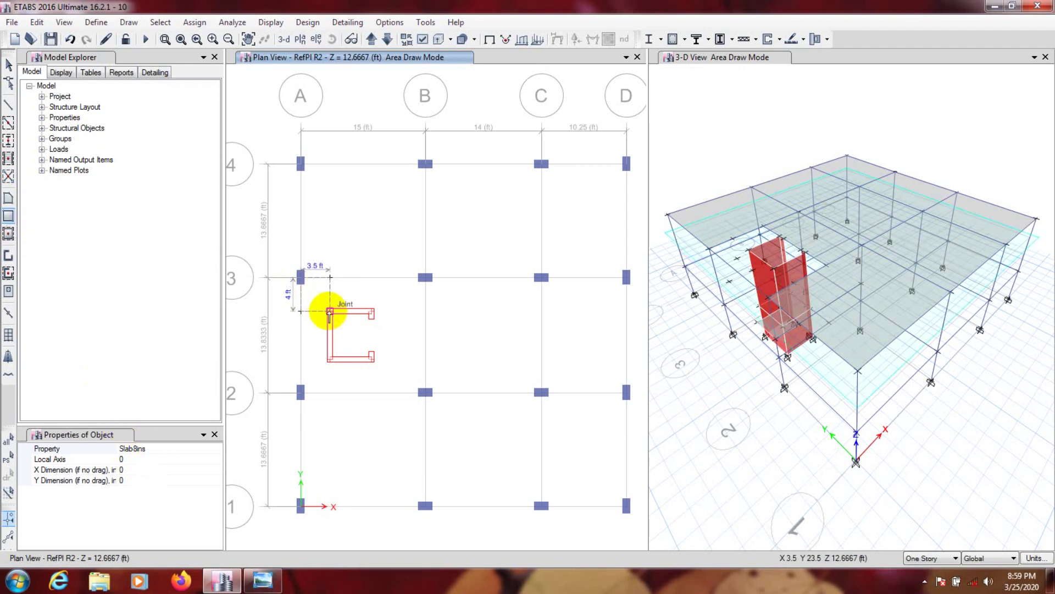
left_click(300, 310)
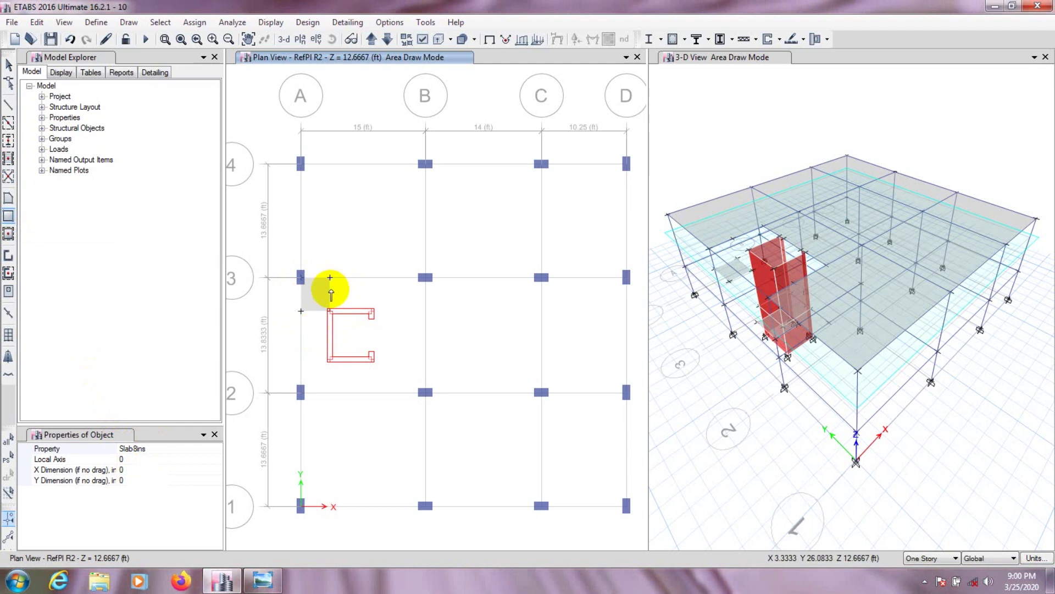
Draw a straight, continuous B10x15 frame beam on R2 along grid 3 from grid A to grid B
left_click(9, 104)
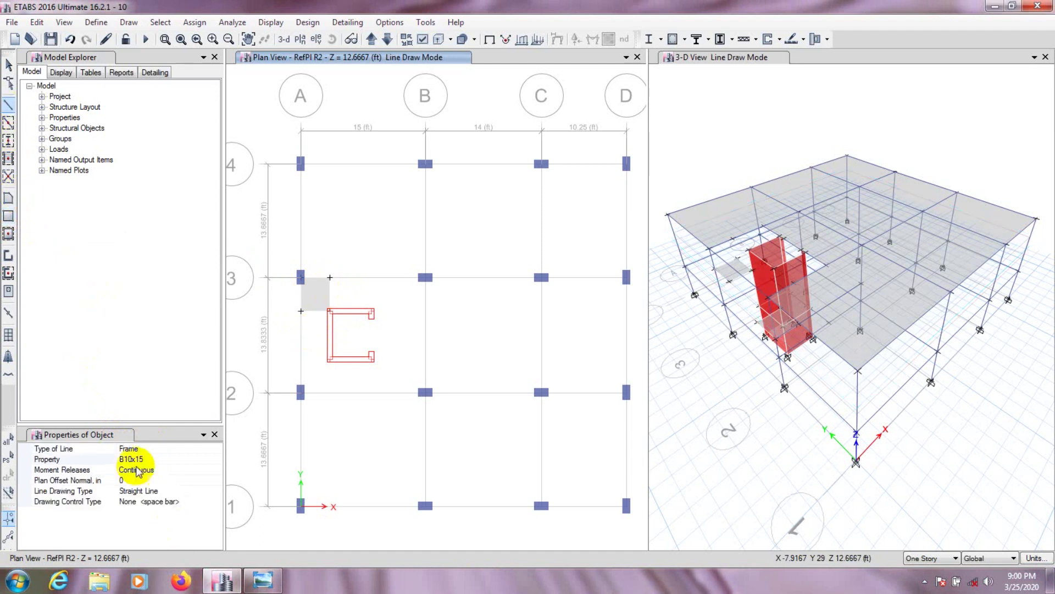
left_click(300, 278)
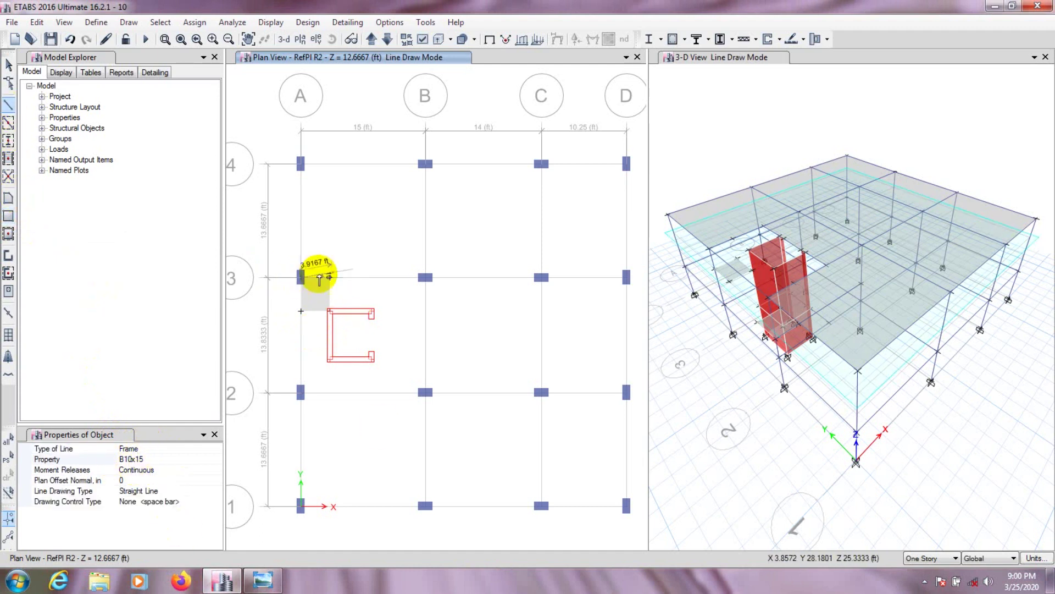
left_click(425, 277)
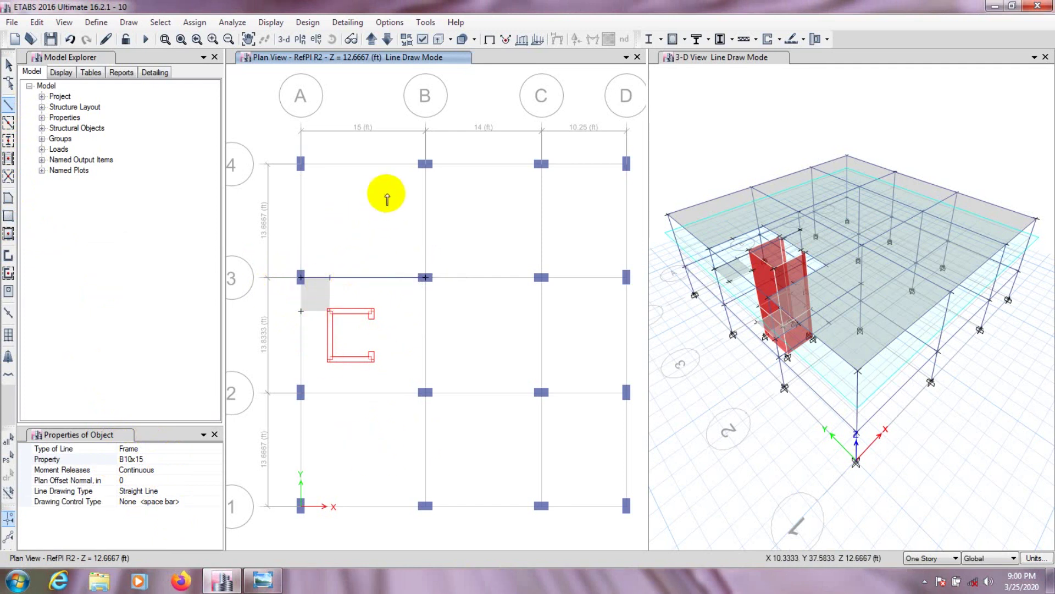
Draw a sloped Slab8ins floor panel between grid 2 and the core, from the beam beside the core opening on Story1 up to the landing edge on R1
left_click(388, 39)
left_click(389, 39)
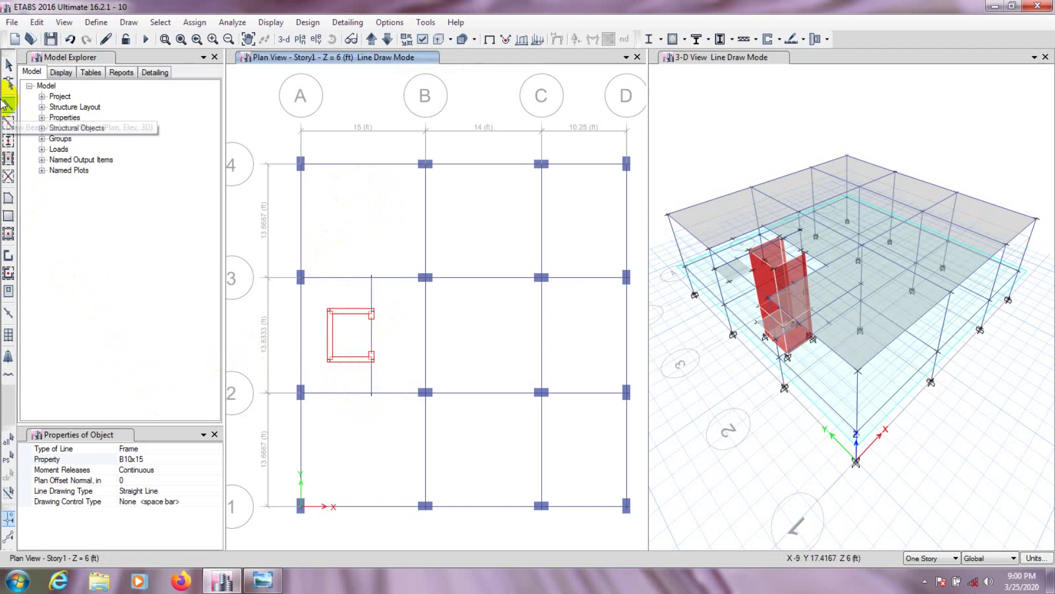
left_click(8, 199)
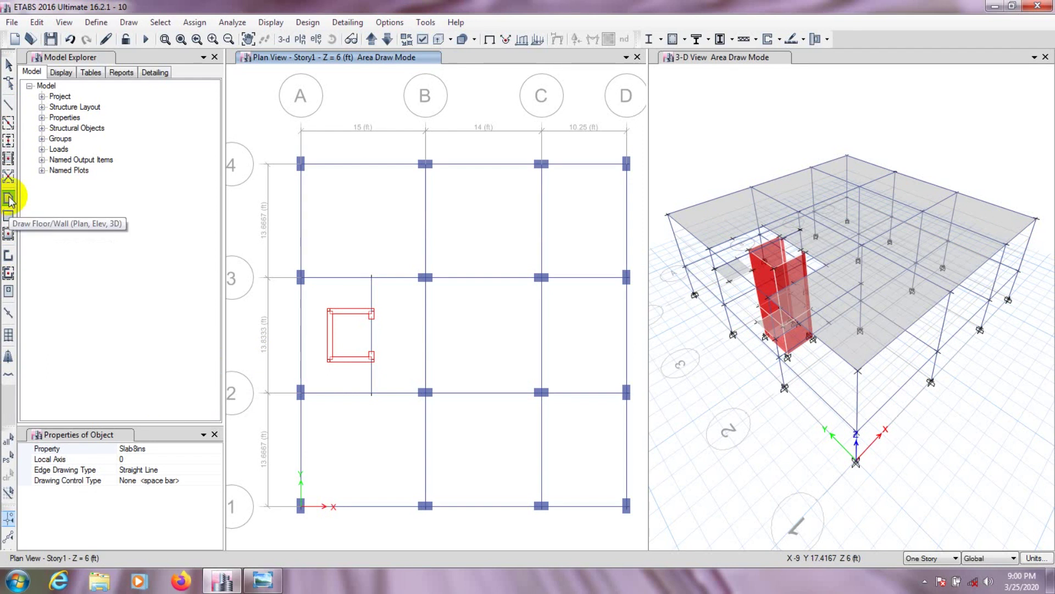
left_click(184, 450)
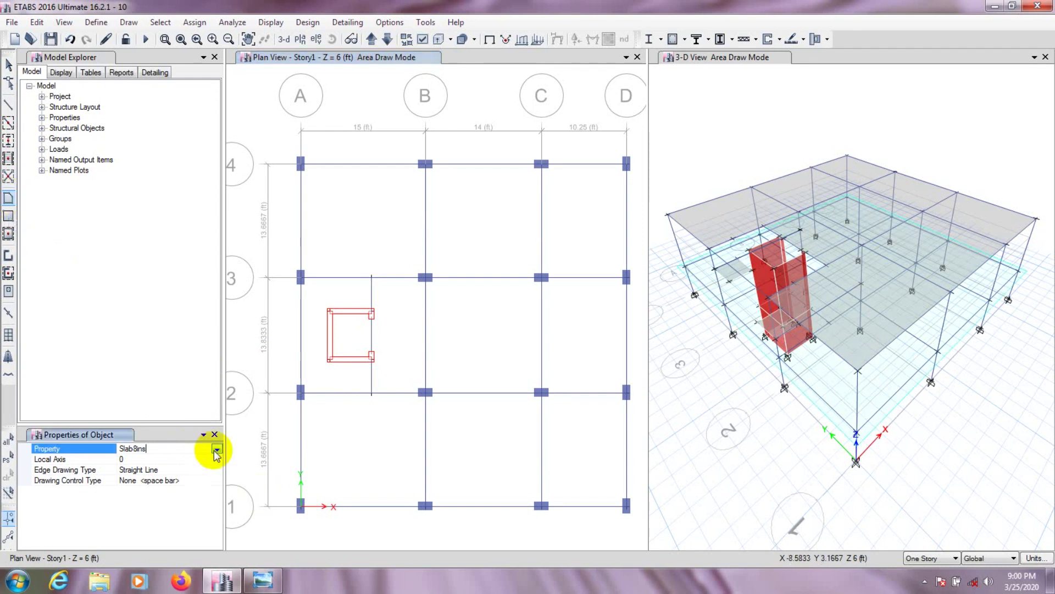
left_click(216, 449)
left_click(132, 493)
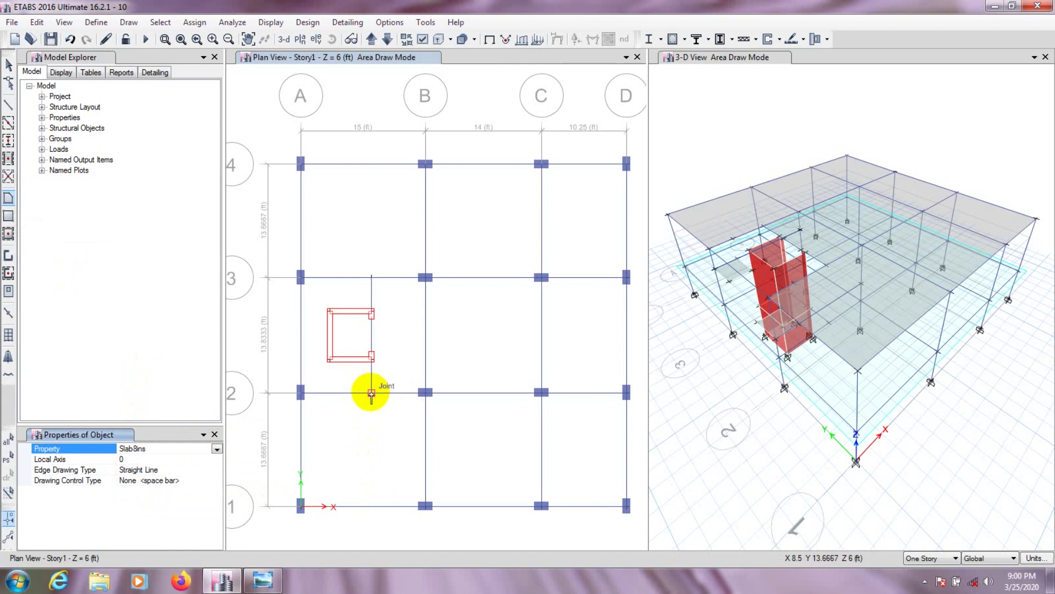
left_click(371, 393)
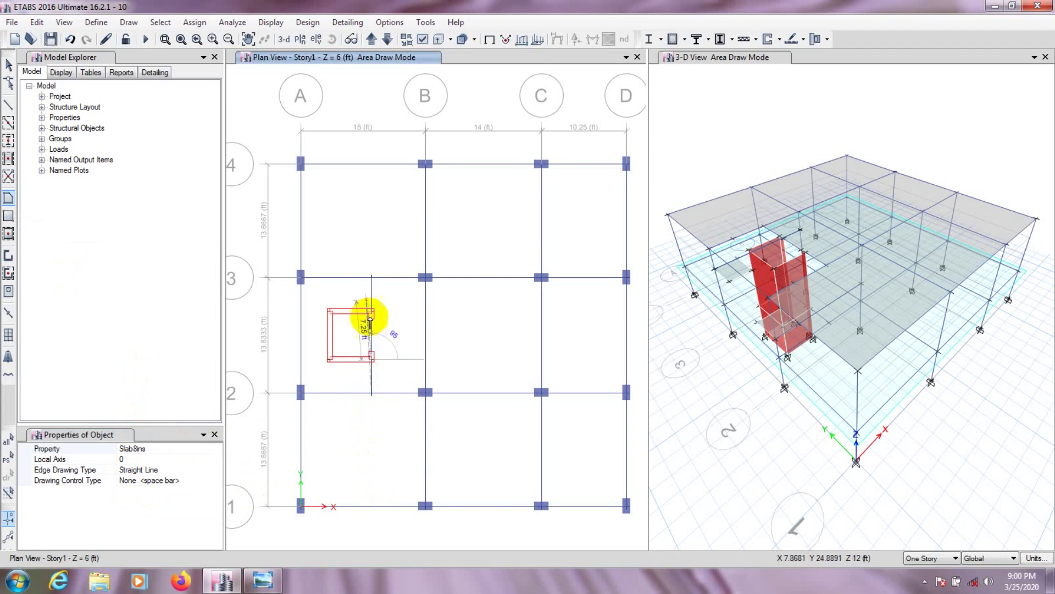
left_click(371, 39)
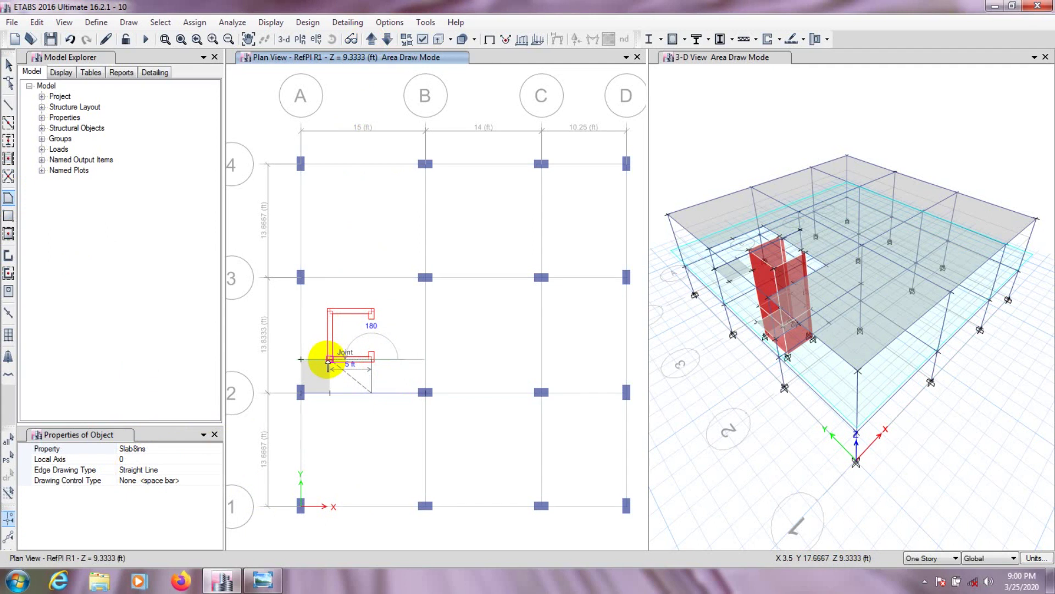
left_click(329, 361)
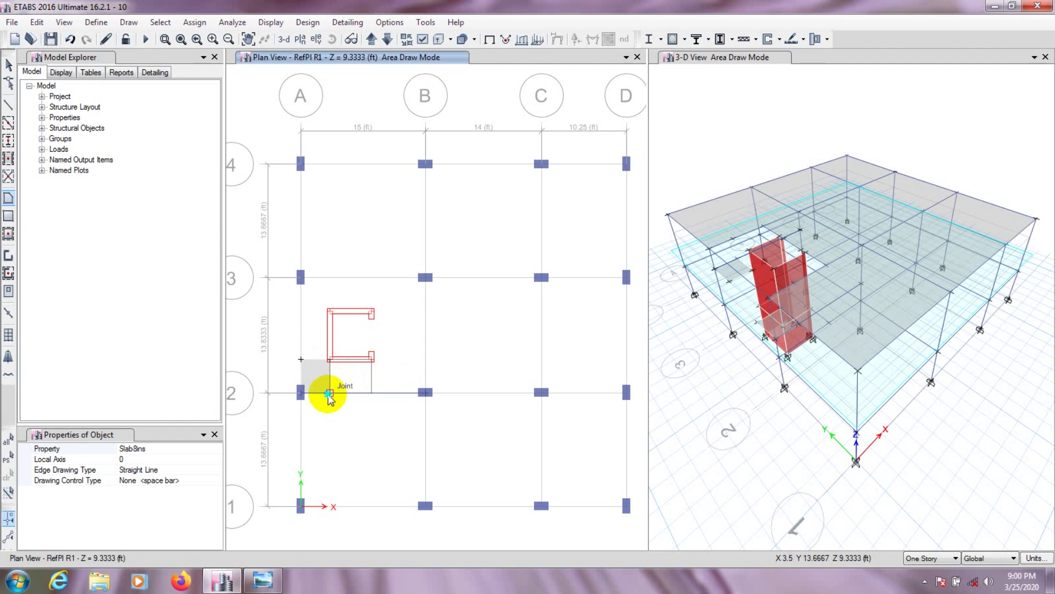
left_click(329, 394)
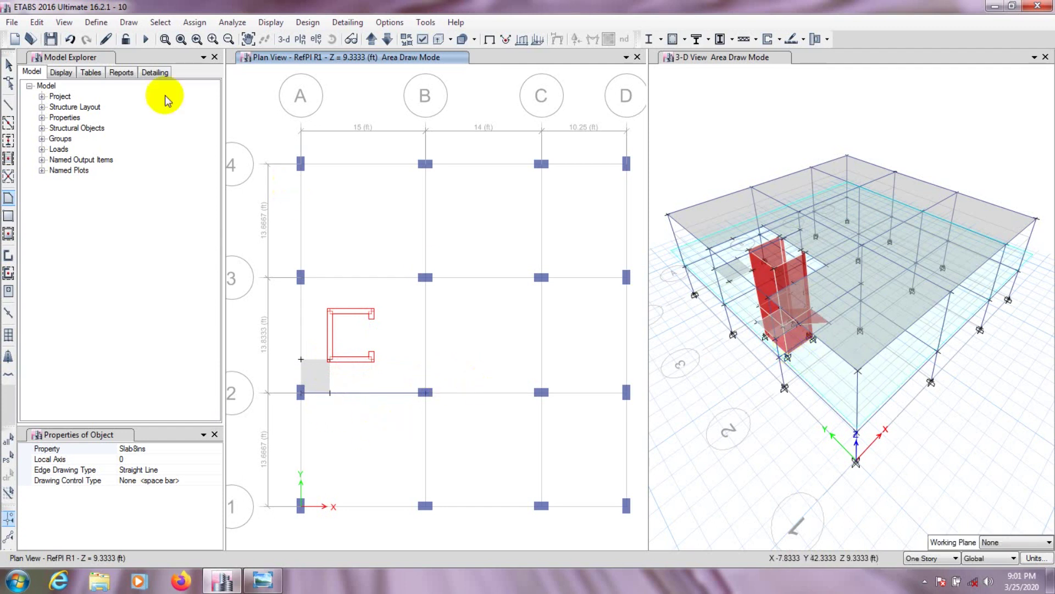
Examine the sloped slab panel beside the core in the 3-D view from a low angle
left_click(9, 65)
scroll(809, 320, "up", 3)
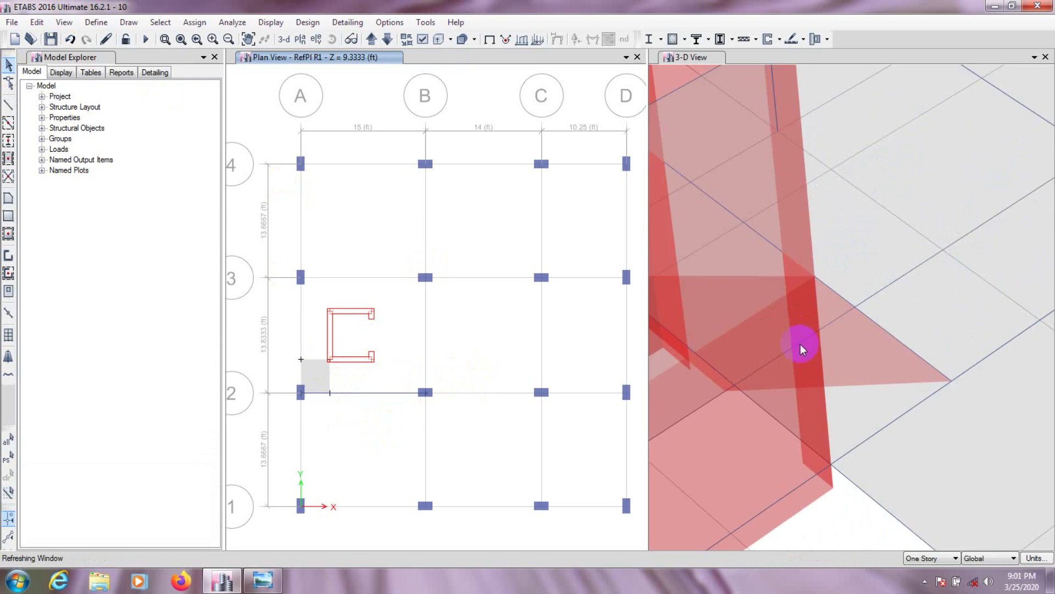
scroll(801, 348, "down", 3)
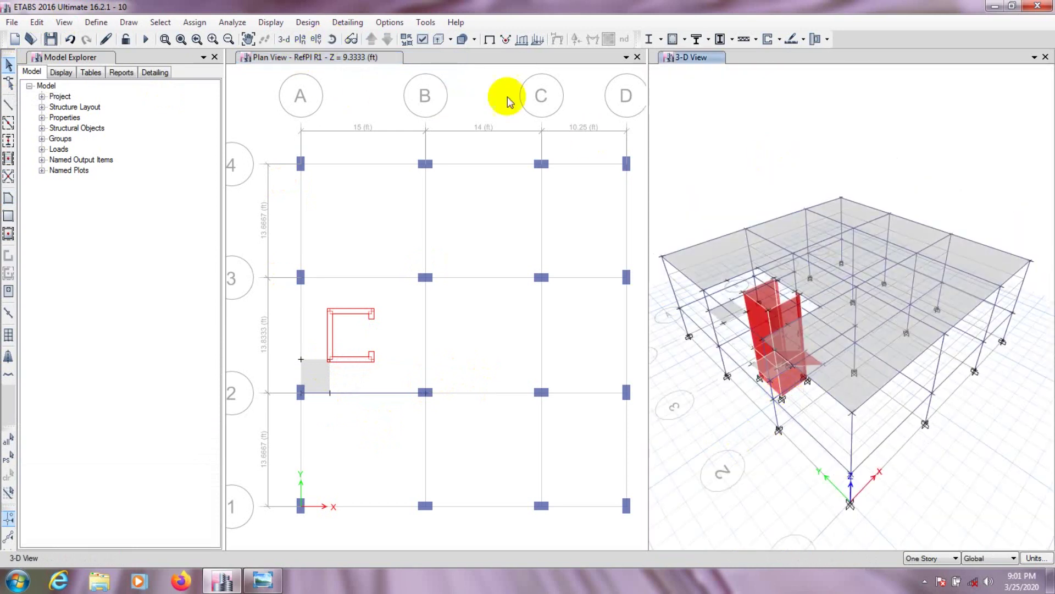
left_click(332, 39)
left_click_drag(765, 412, 831, 307)
scroll(813, 307, "up", 5)
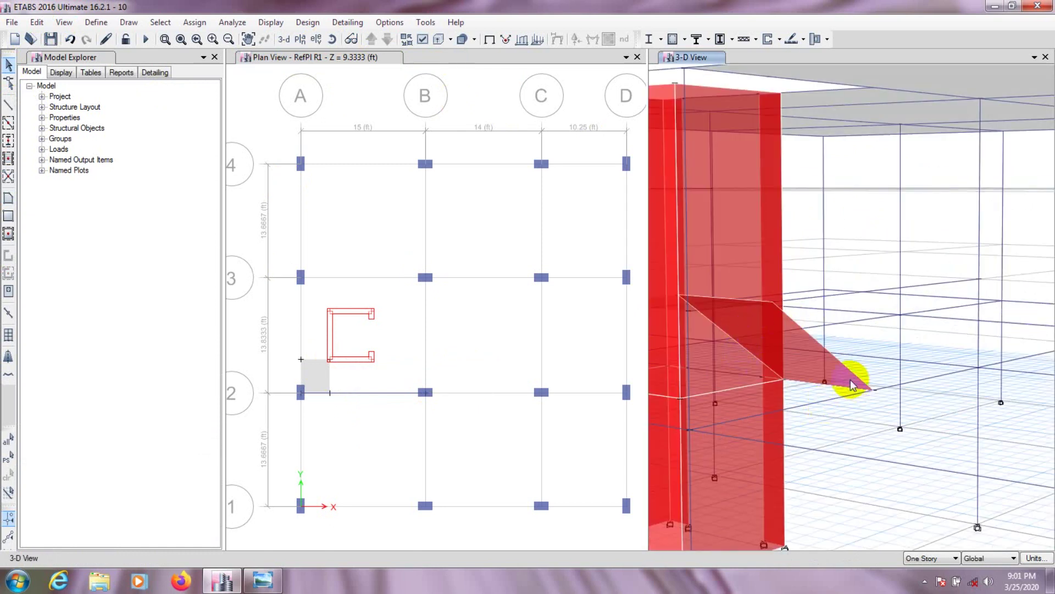
scroll(718, 310, "down", 5)
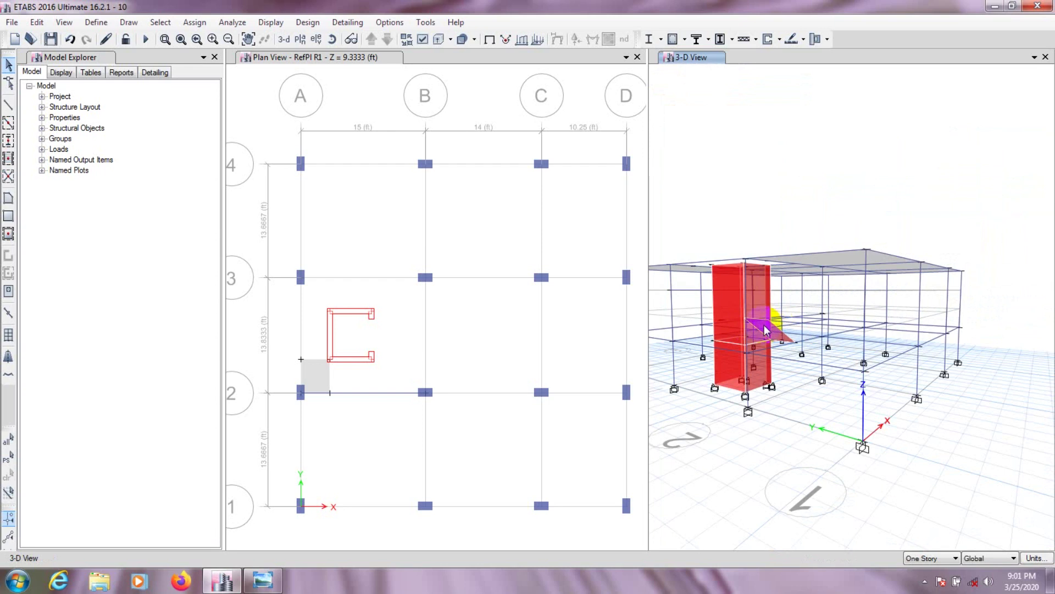
scroll(764, 329, "up", 5)
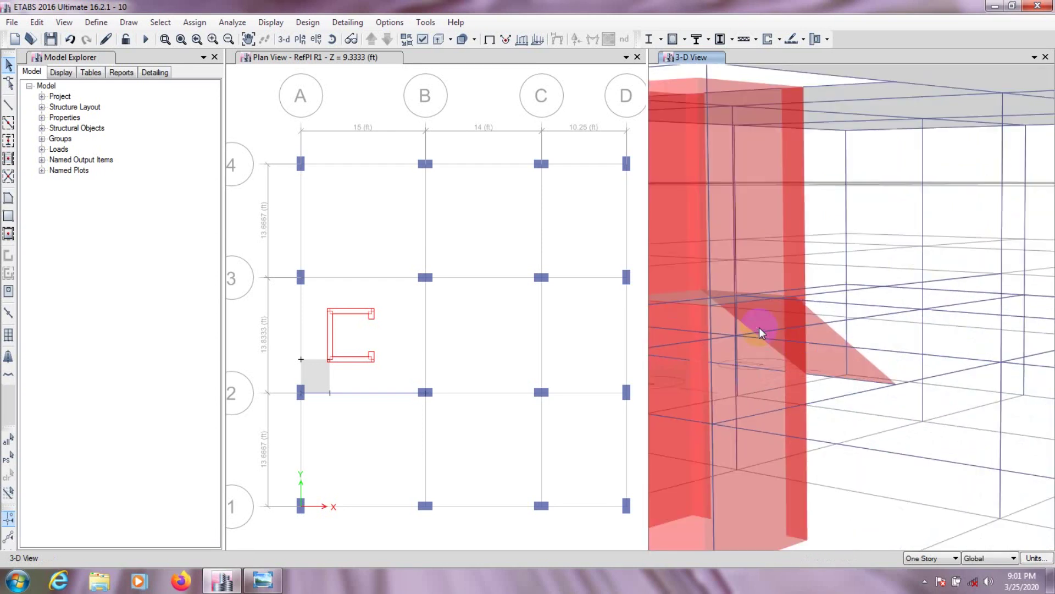
scroll(733, 303, "down", 5)
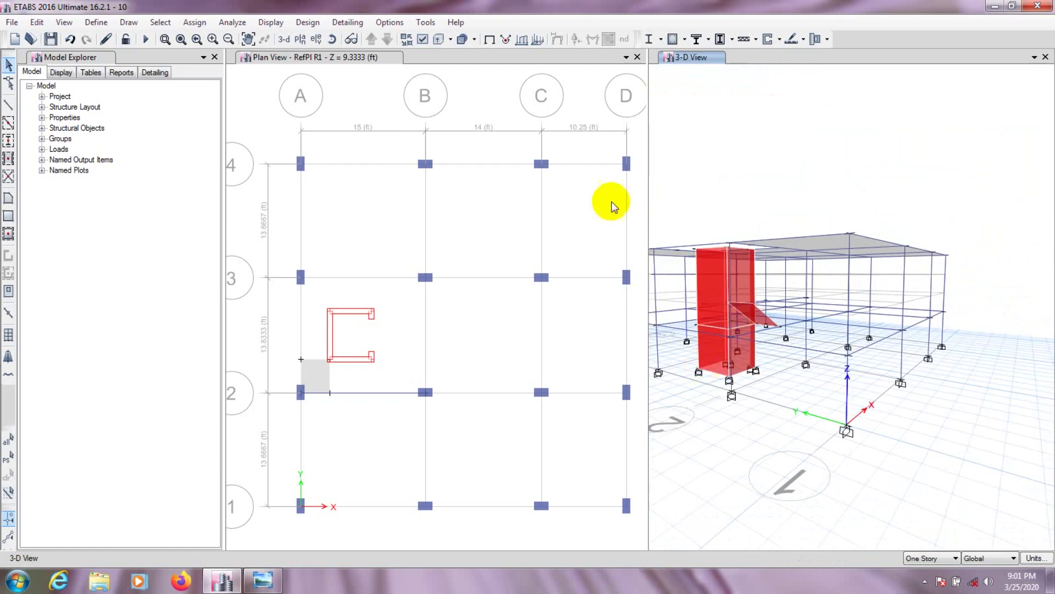
Show the frames and shells extruded in the 3-D view and examine how the sloped panel meets the R1 landing slab
left_click(438, 39)
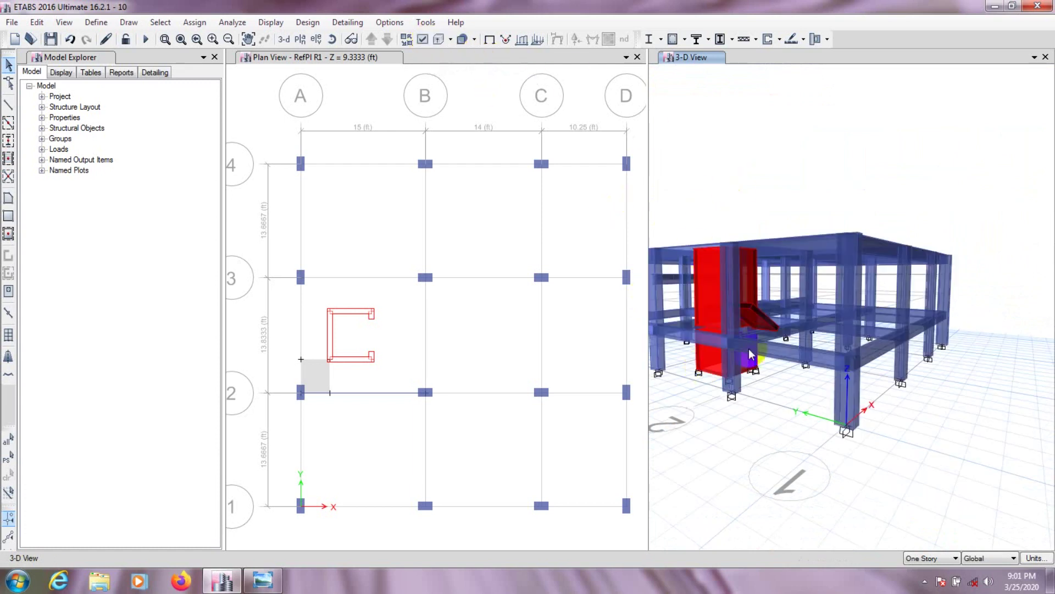
scroll(730, 346, "up", 5)
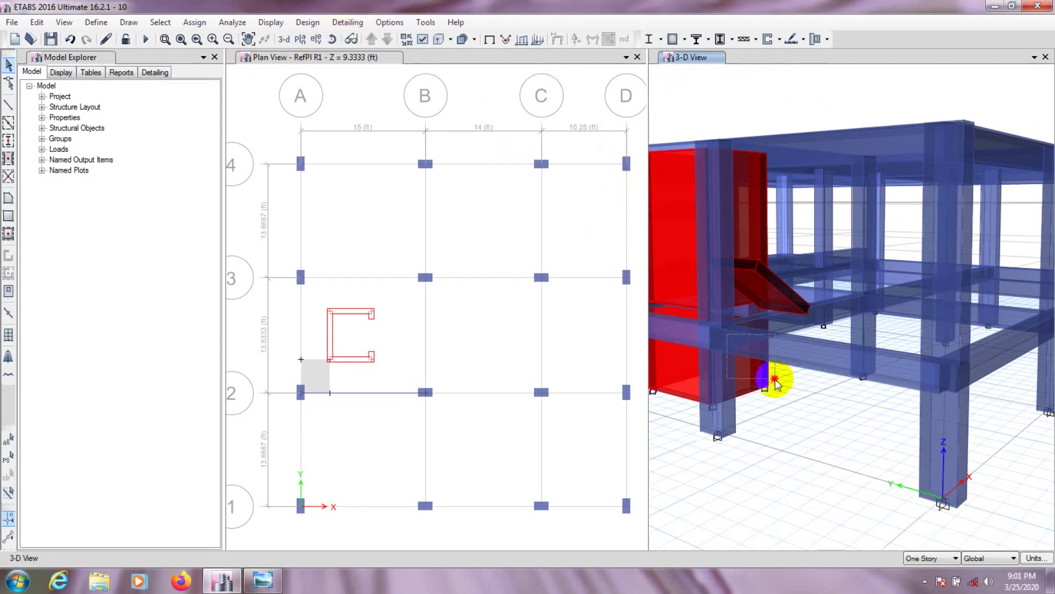
left_click_drag(761, 220, 731, 274)
scroll(926, 416, "up", 5)
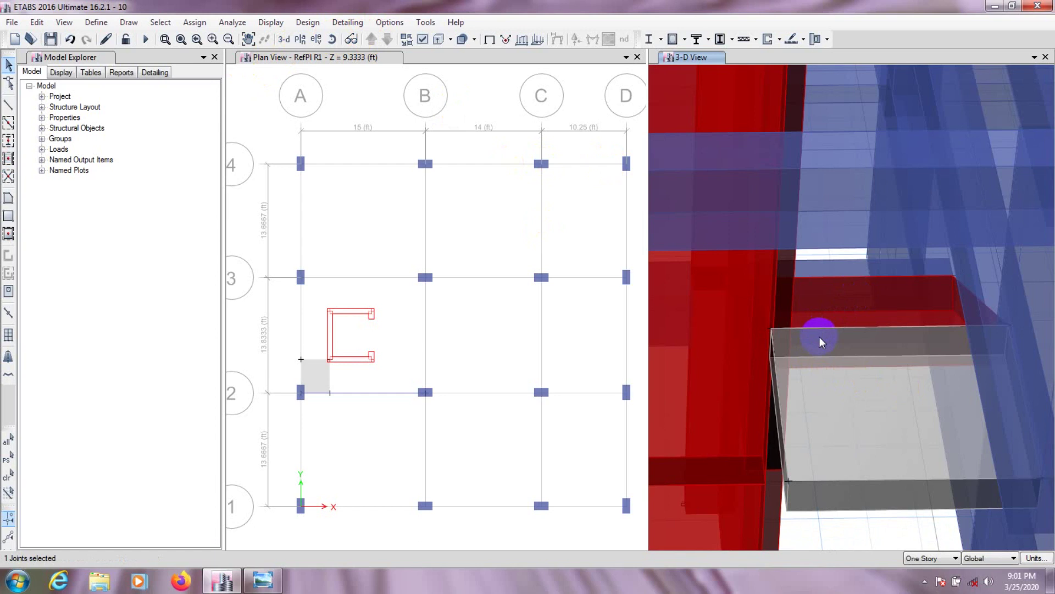
scroll(819, 338, "down", 5)
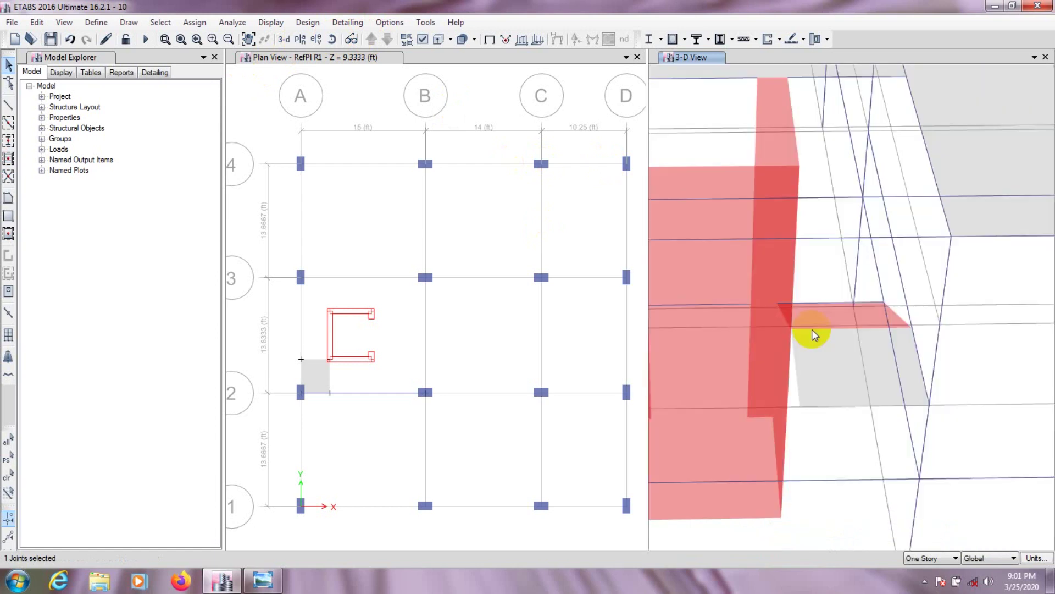
scroll(815, 335, "down", 3)
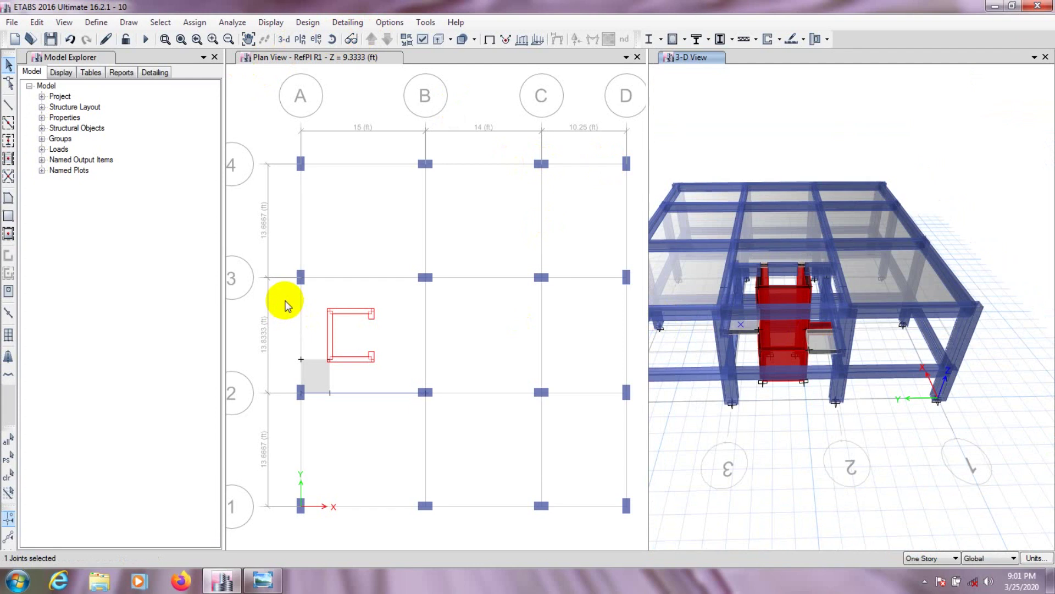
scroll(324, 357, "up", 3)
scroll(328, 377, "down", 3)
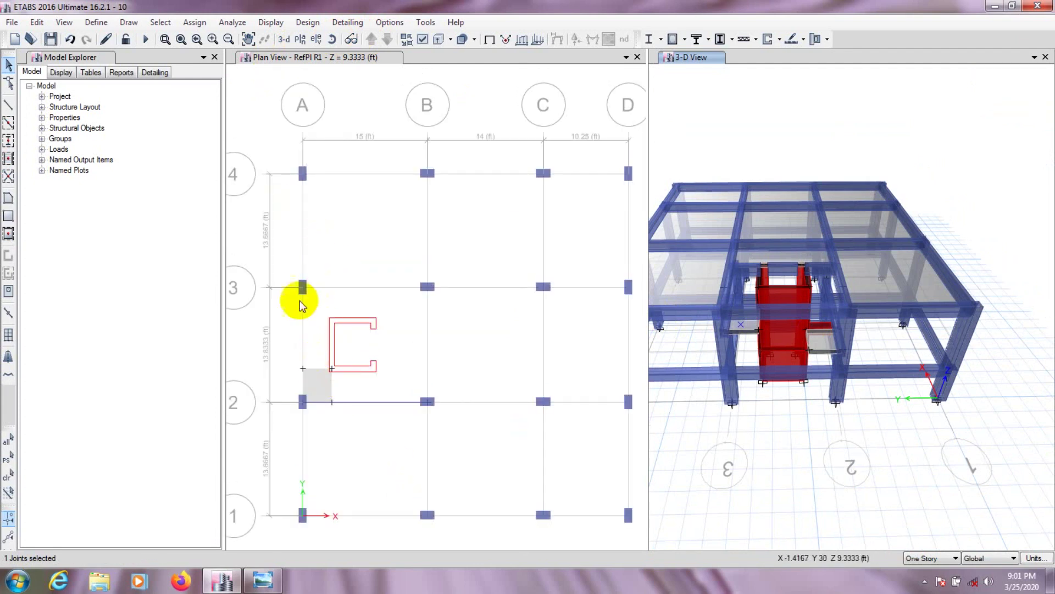
Draw a sloped Slab8ins floor panel between grid A and the core, from the landing edge on R1 up to the landing edge on R2
left_click(7, 199)
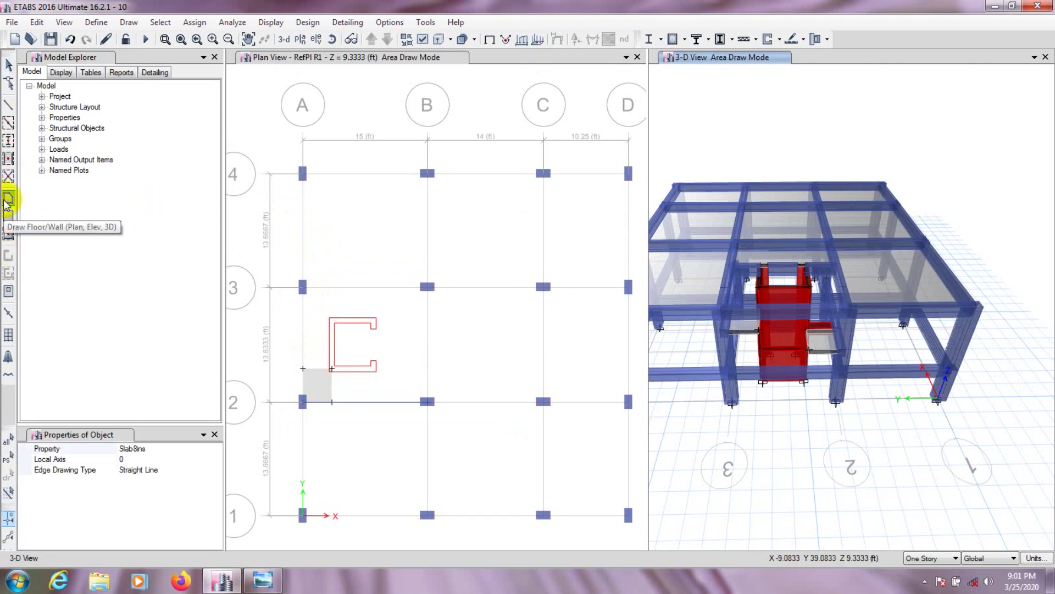
left_click(303, 368)
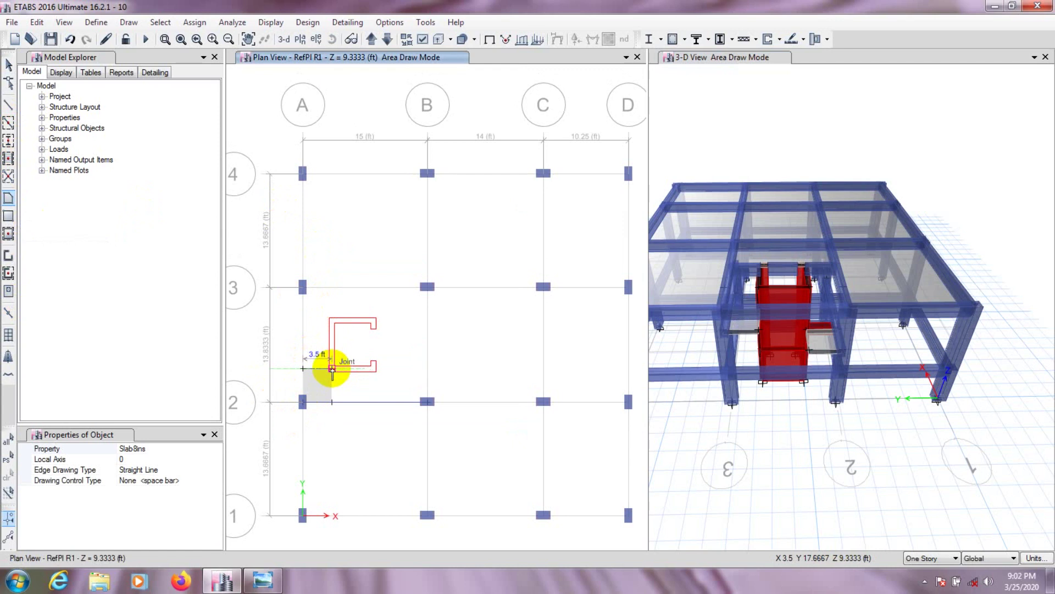
left_click(371, 40)
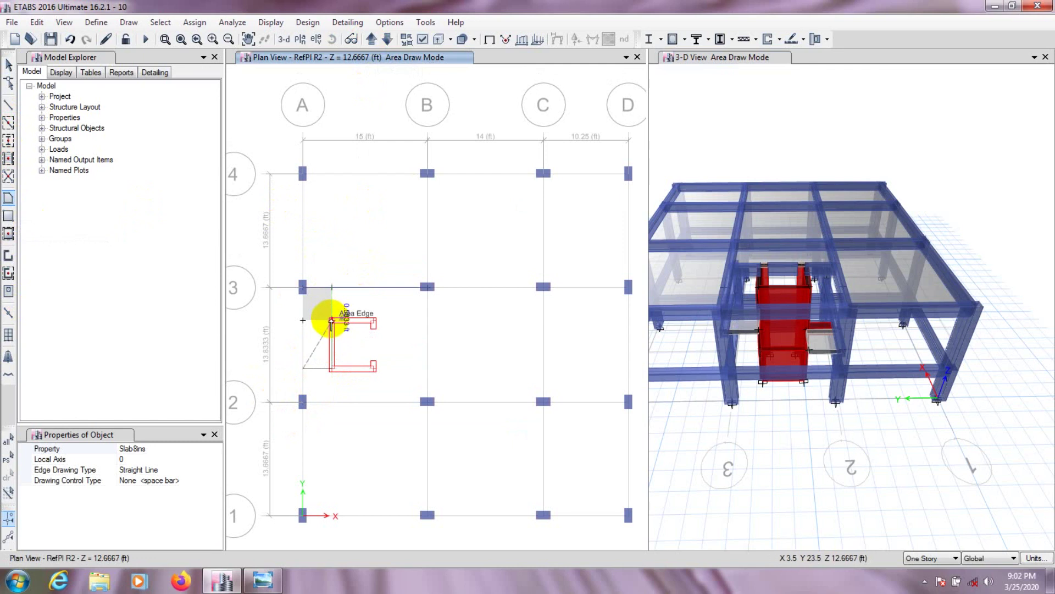
left_click(332, 320)
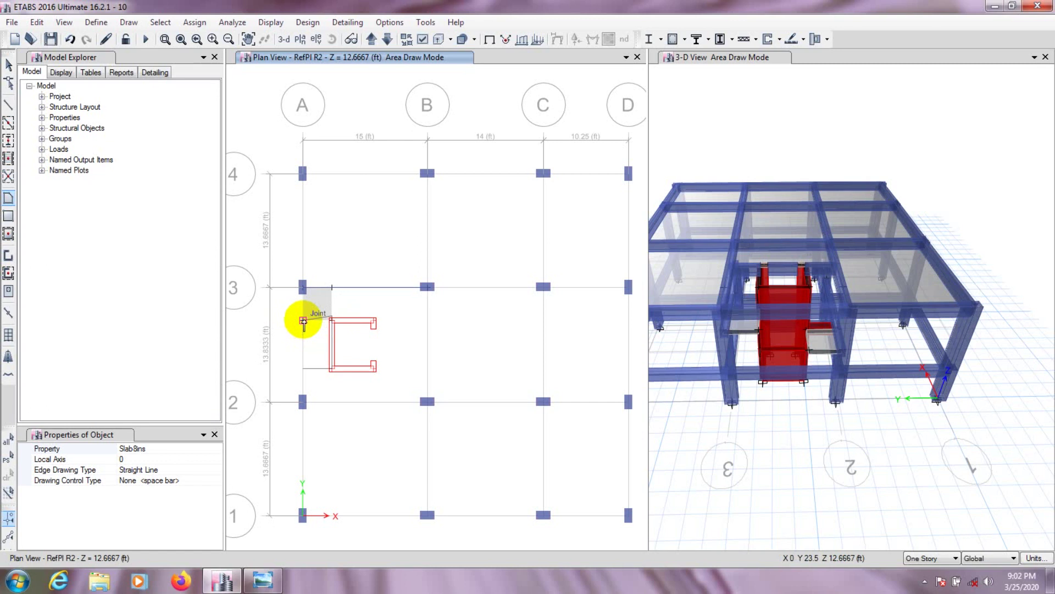
double_click(303, 320)
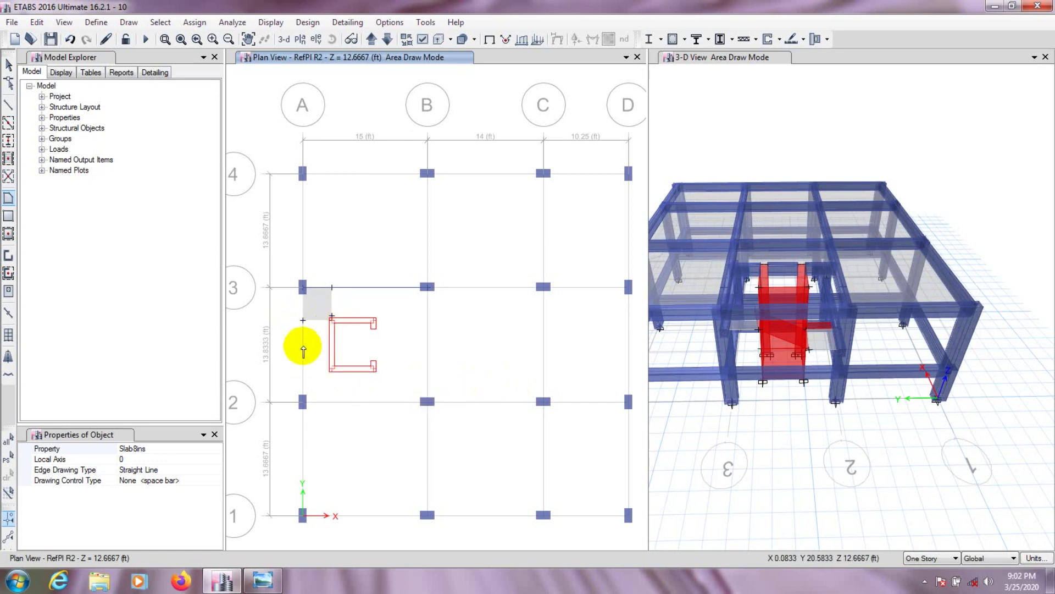
scroll(325, 327, "up", 5)
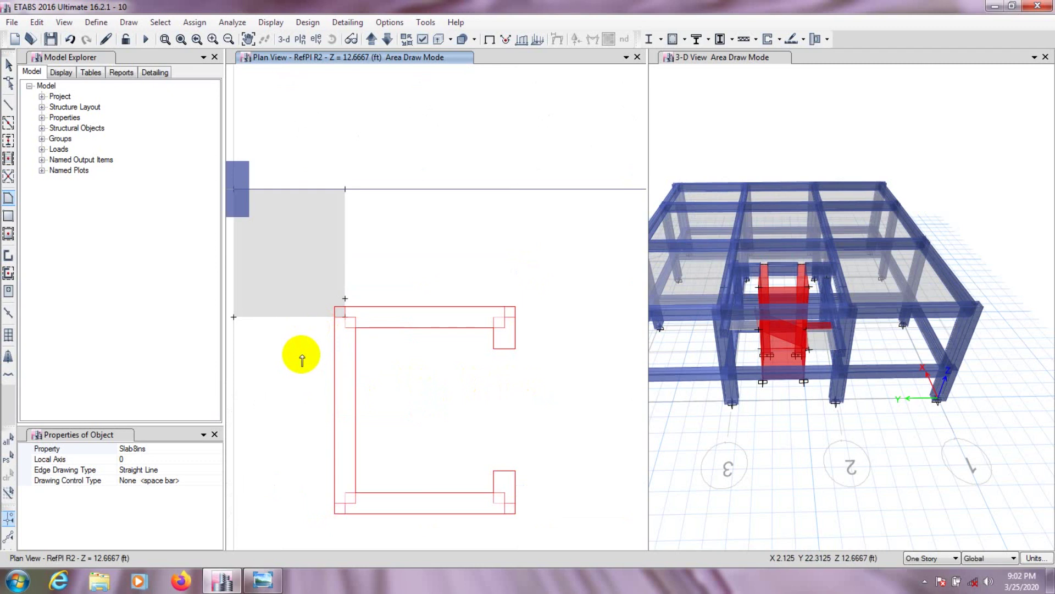
scroll(302, 360, "down", 4)
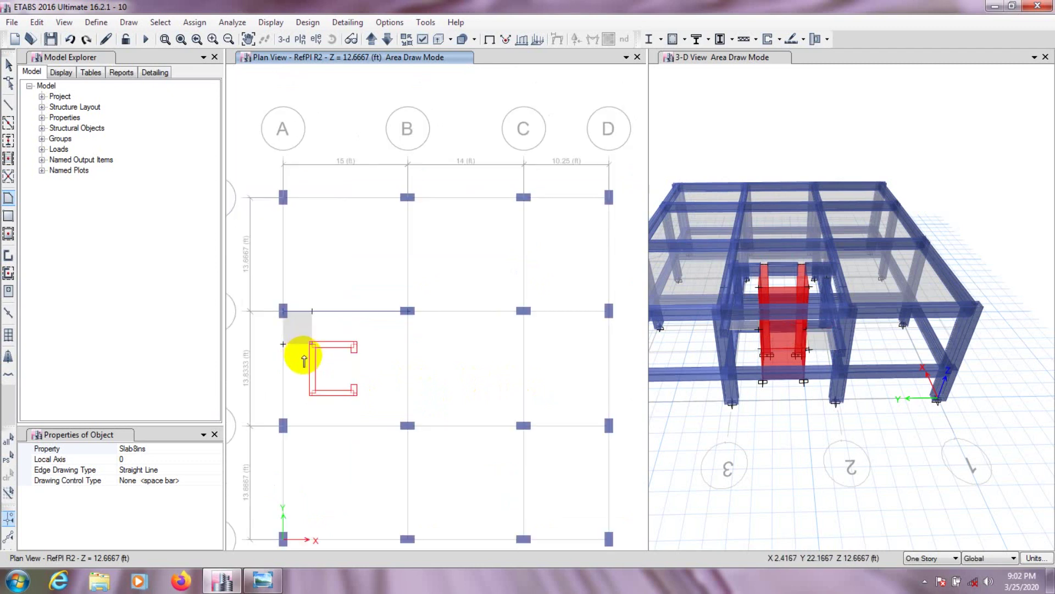
scroll(792, 364, "down", 3)
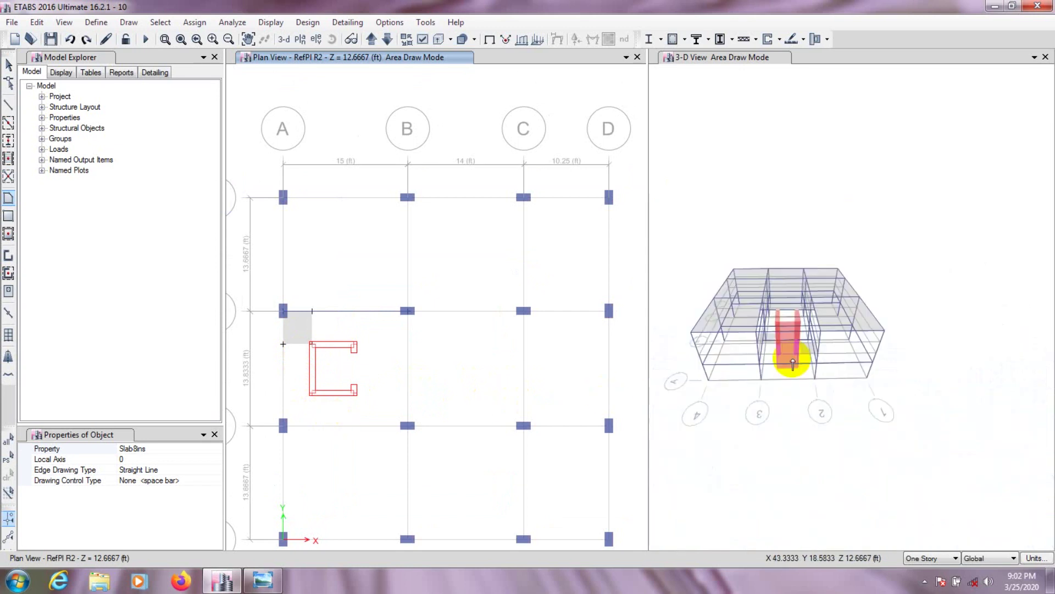
scroll(793, 363, "up", 5)
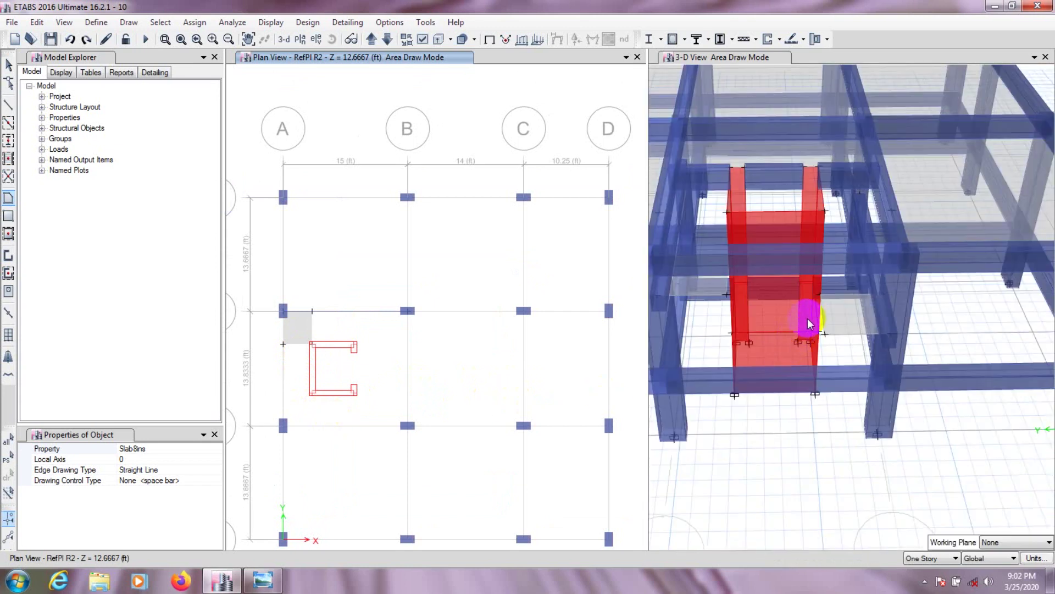
Draw the middle flight beside grid A as a Slab8ins panel from the landing edge on R1 to the landing edge on R2
scroll(807, 319, "up", 2)
scroll(807, 318, "down", 3)
scroll(807, 318, "up", 1)
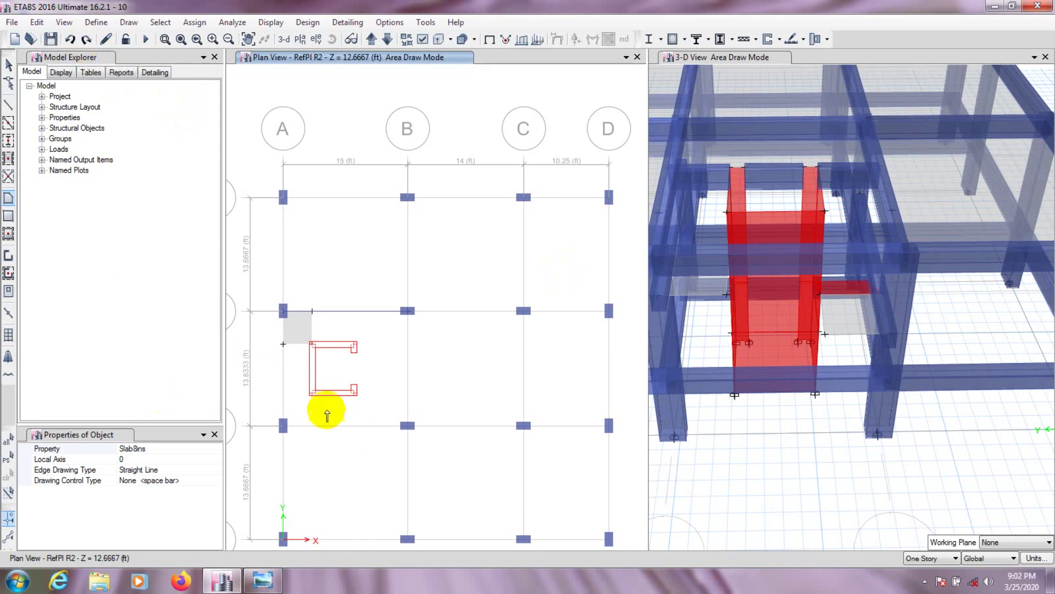
left_click(387, 39)
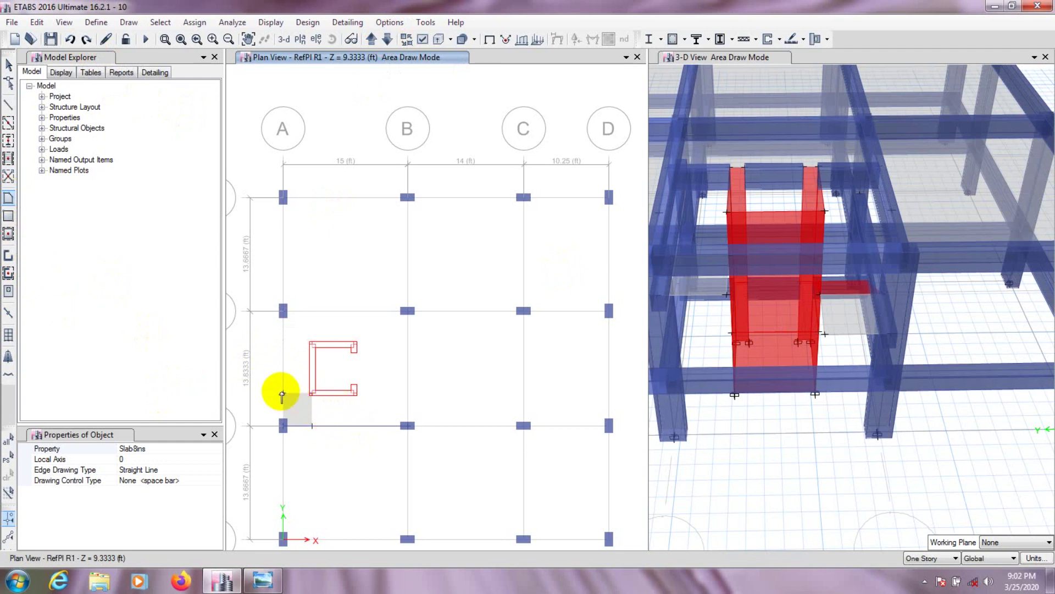
left_click(146, 389)
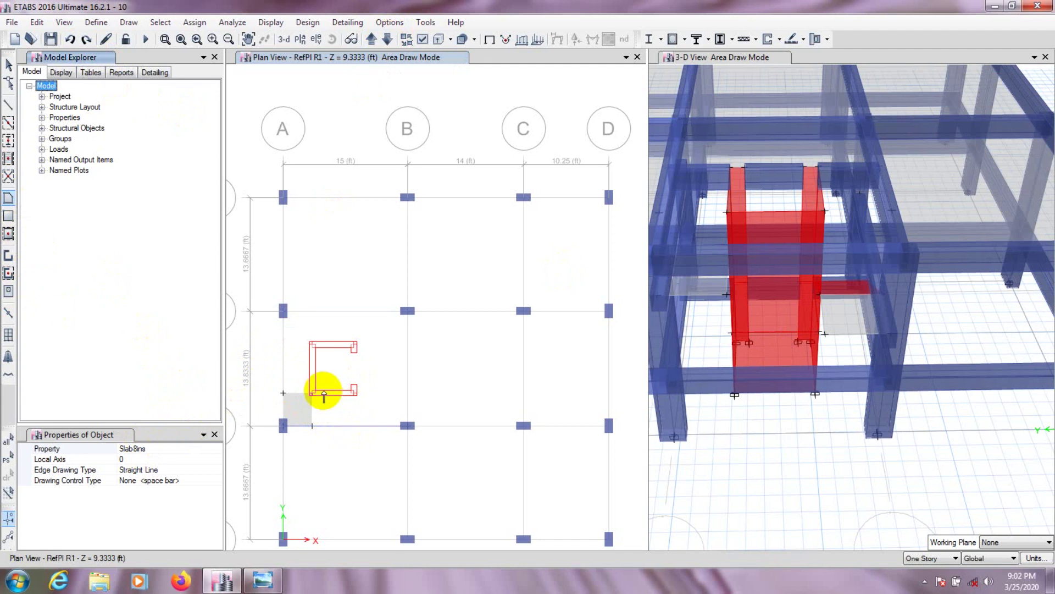
left_click(479, 59)
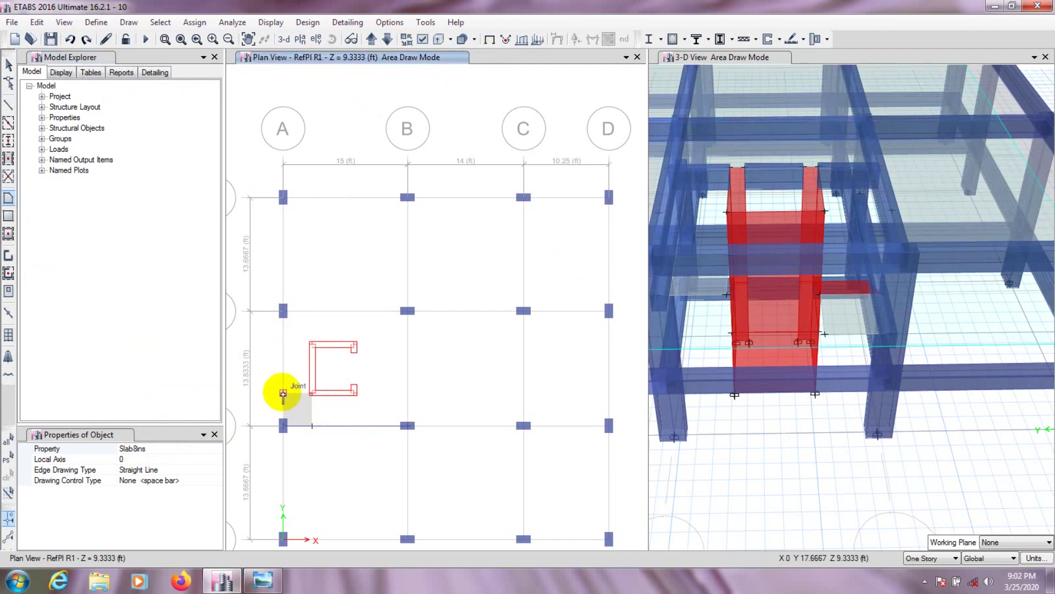
left_click(283, 394)
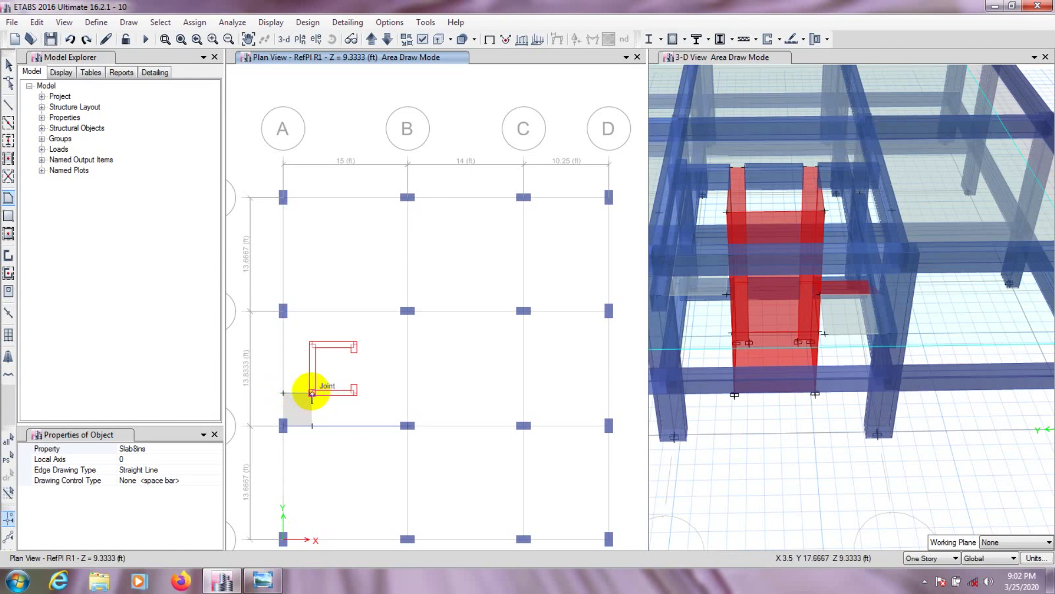
left_click(312, 394)
left_click(372, 39)
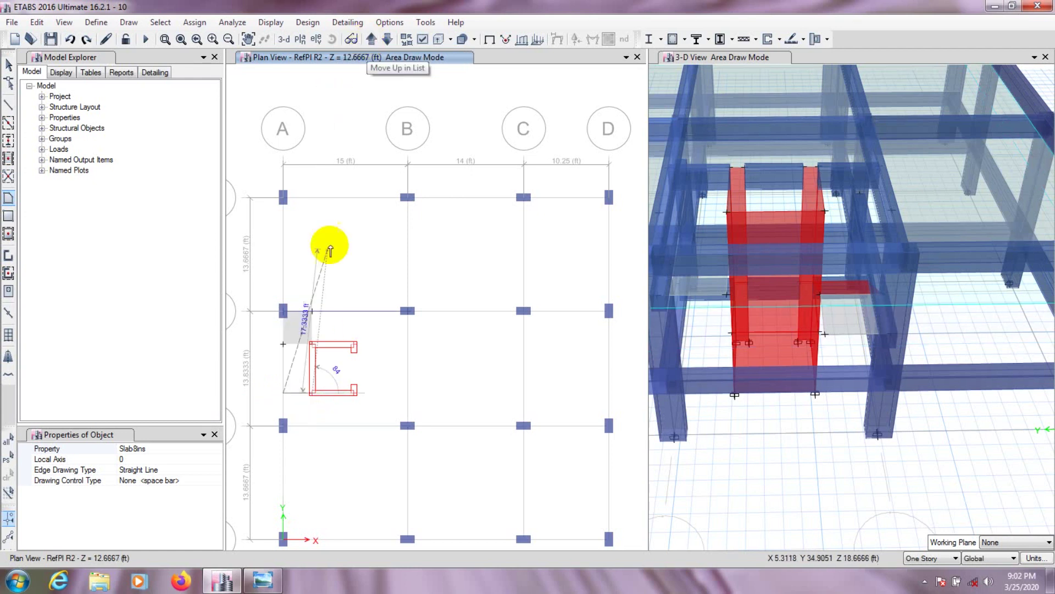
scroll(316, 325, "up", 2)
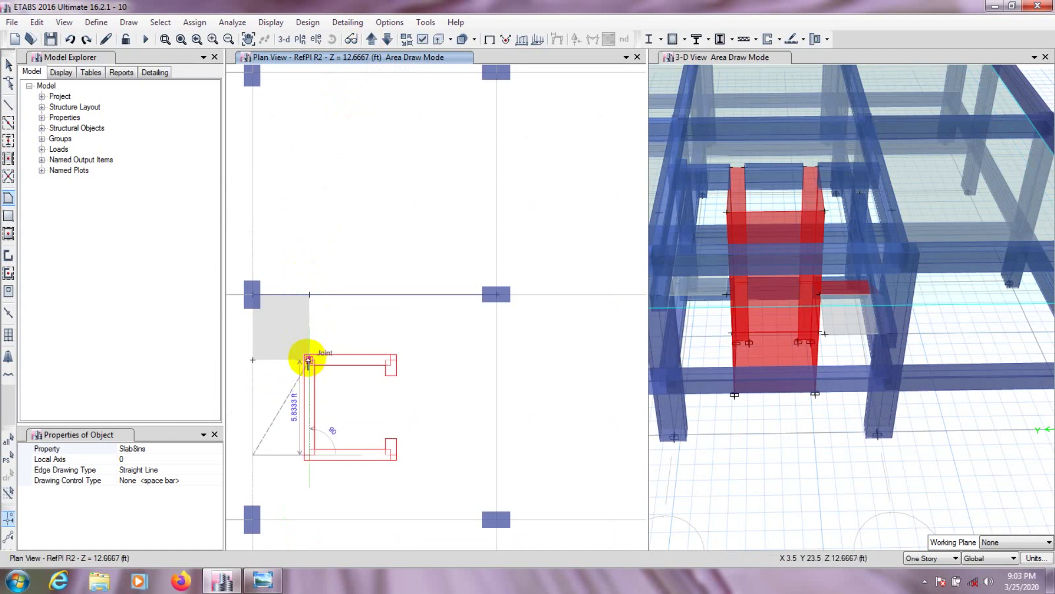
left_click(308, 360)
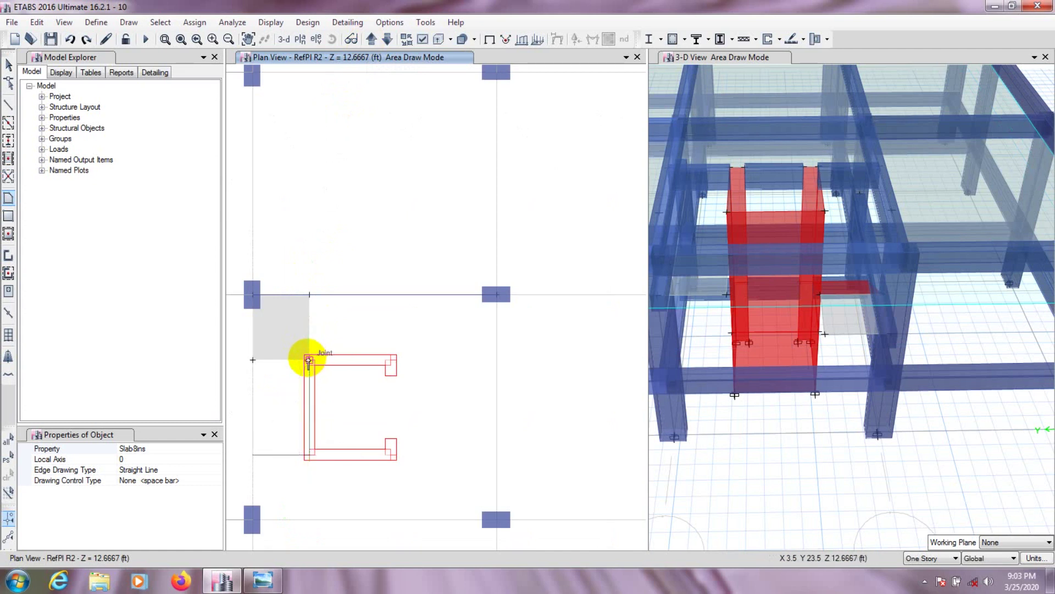
left_click(252, 360)
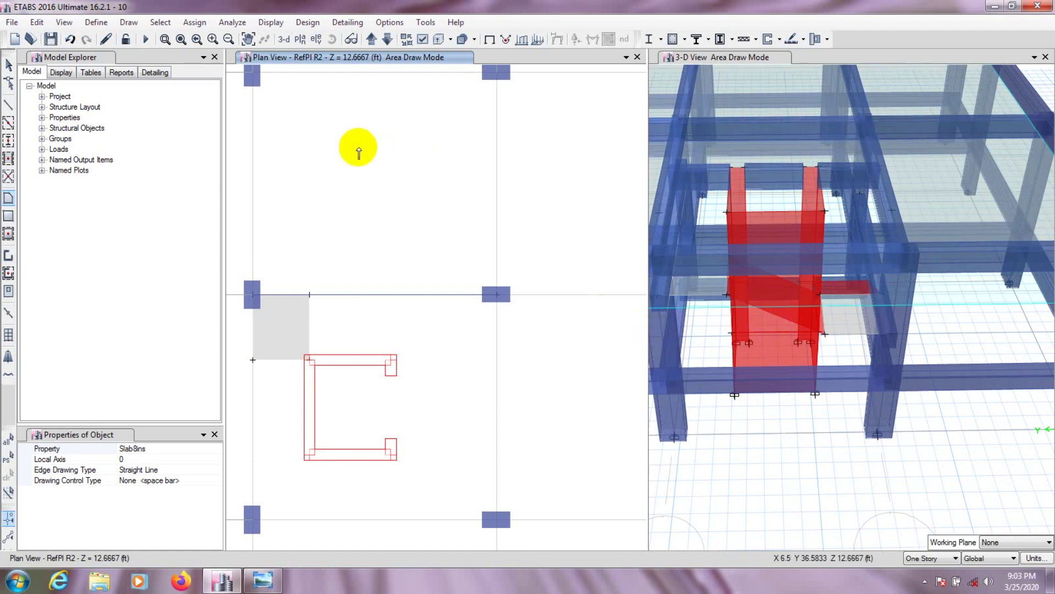
Draw the upper Slab8ins flight between the core and grid 3, from the R2 landing edge up to the opening's far edge on Story2
left_click(310, 296)
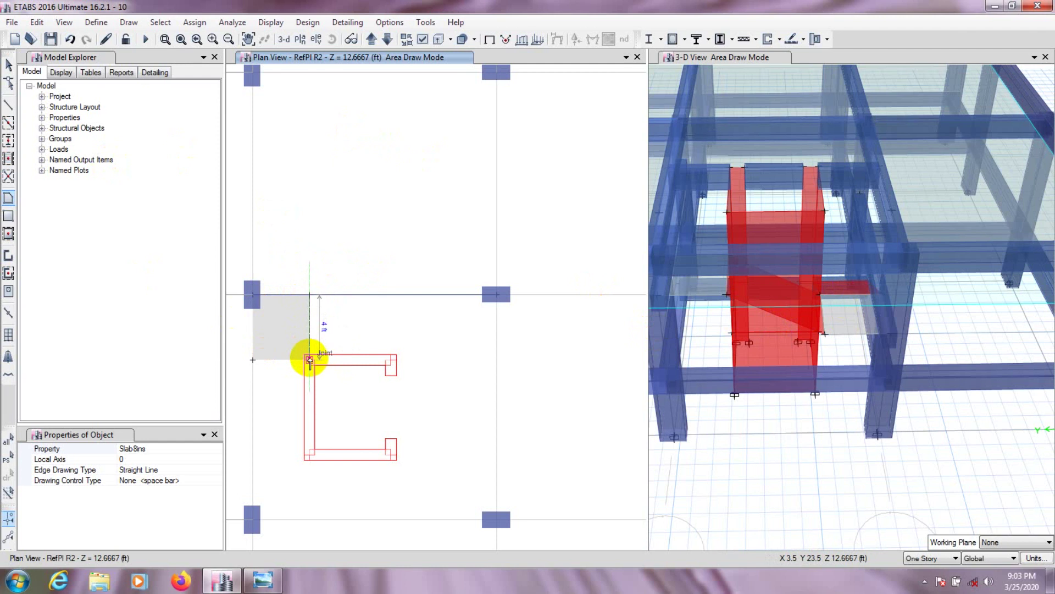
left_click(310, 361)
left_click(372, 38)
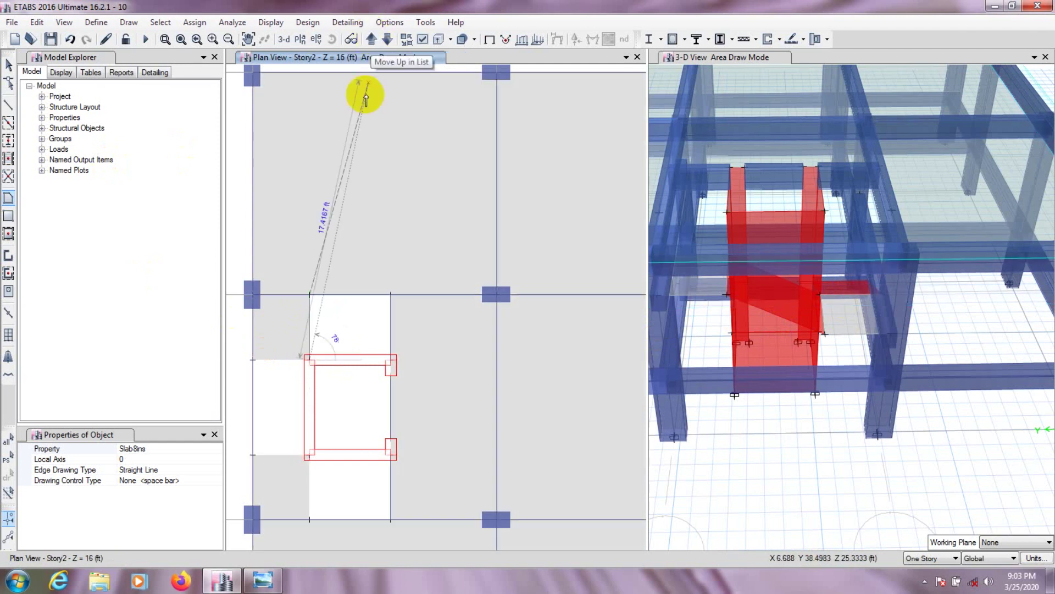
left_click(390, 361)
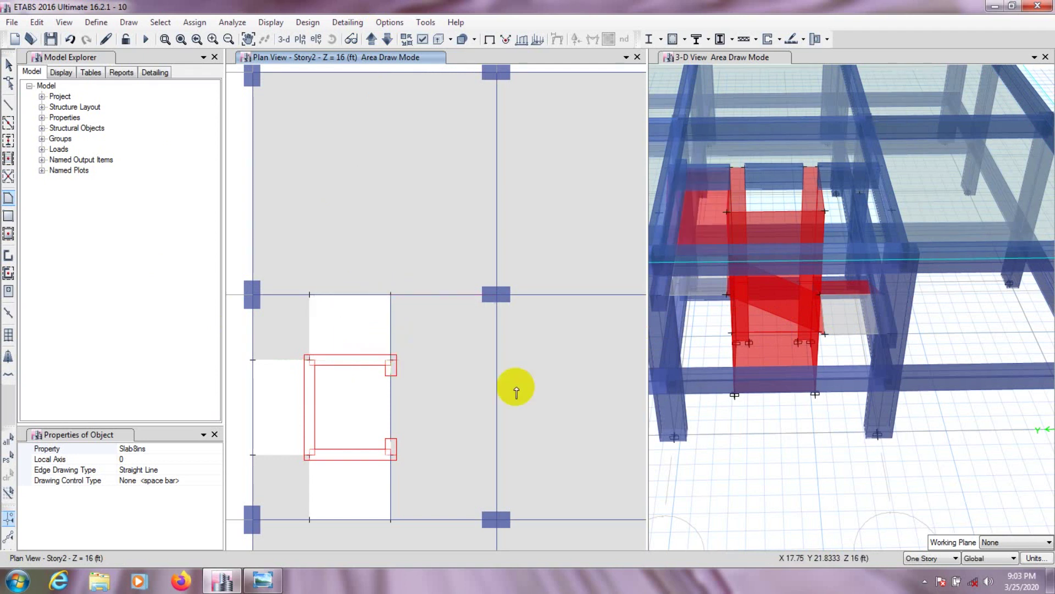
scroll(709, 345, "down", 3)
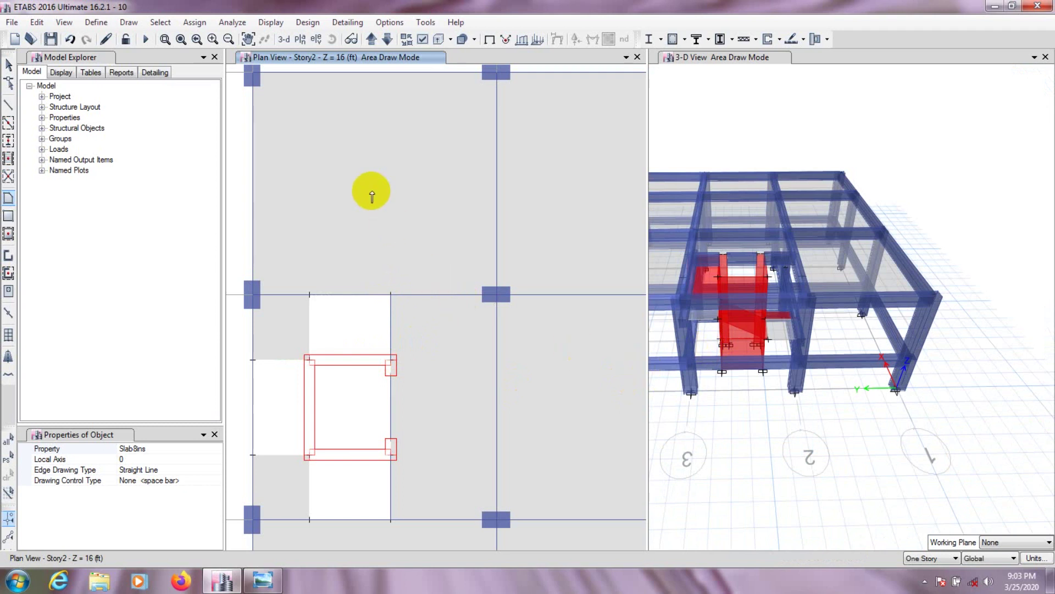
left_click(8, 66)
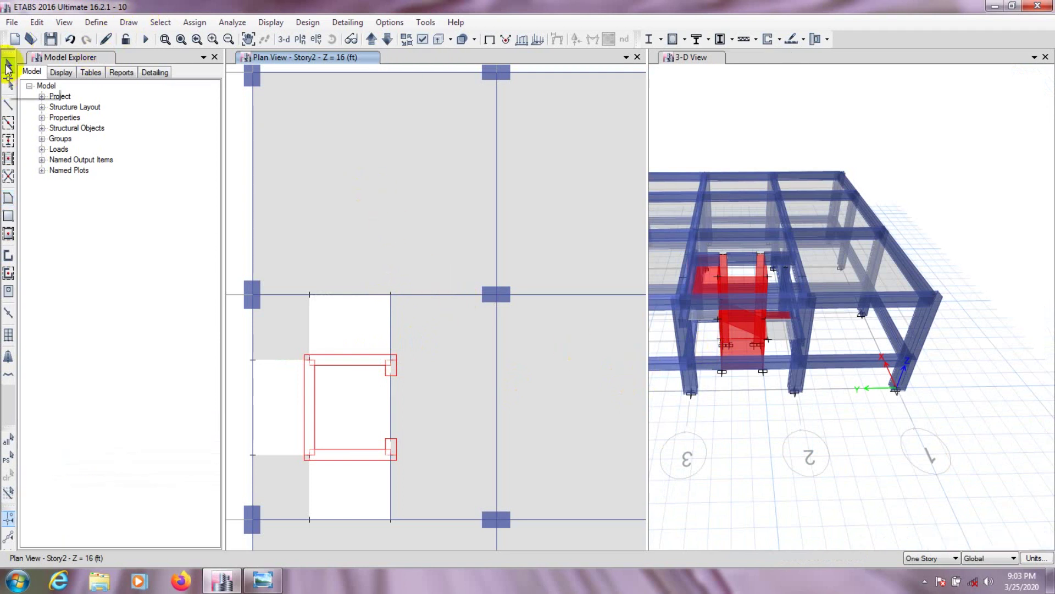
Examine the landings and sloped flights around the core in the 3-D view, and leave nothing selected
middle_click_drag(749, 405, 801, 448, "shift")
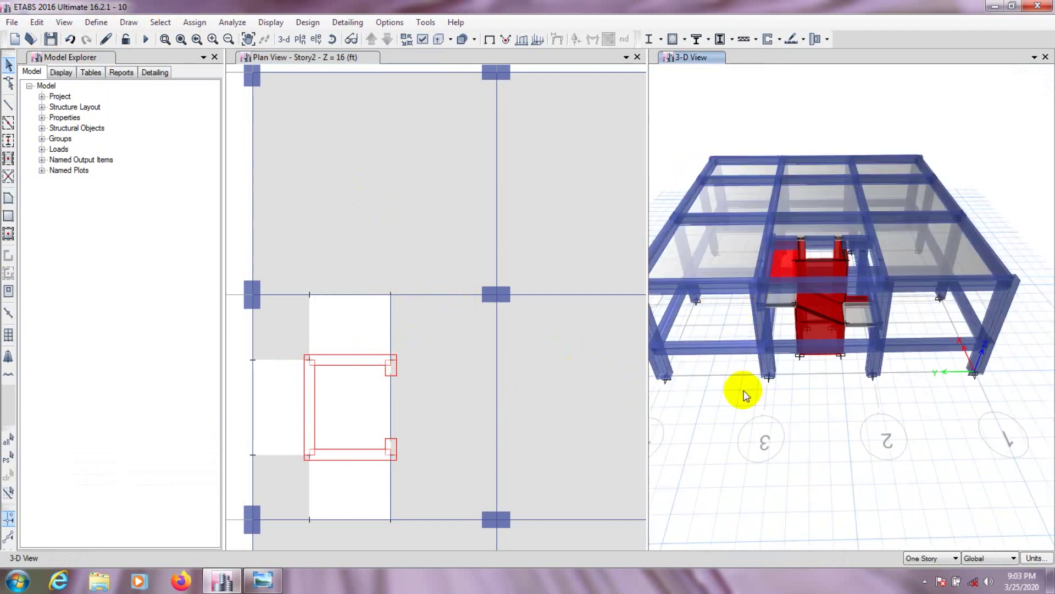
middle_click_drag(742, 391, 766, 395, "shift")
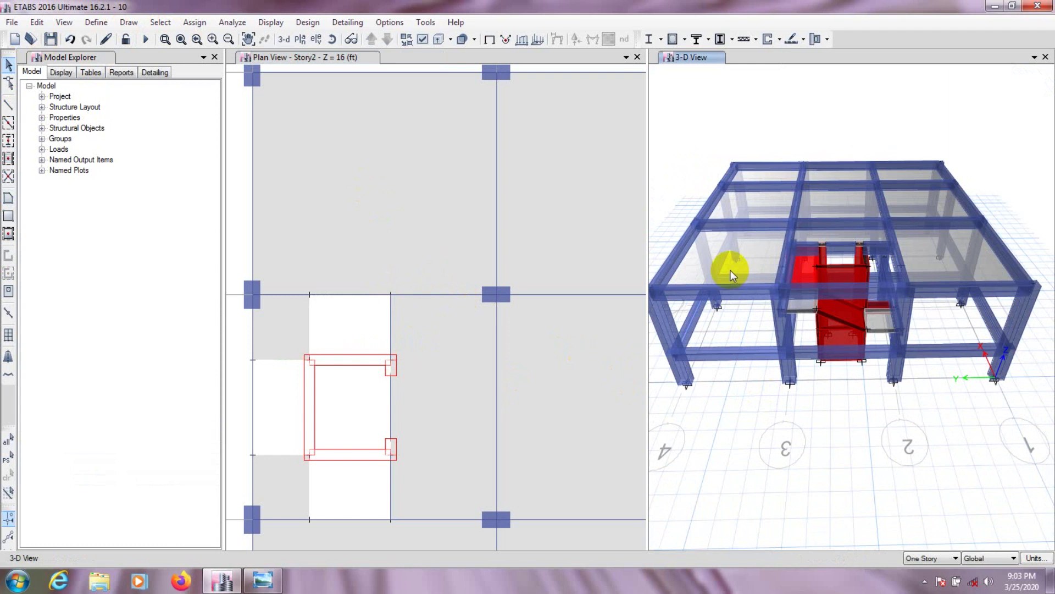
scroll(826, 282, "up", 3)
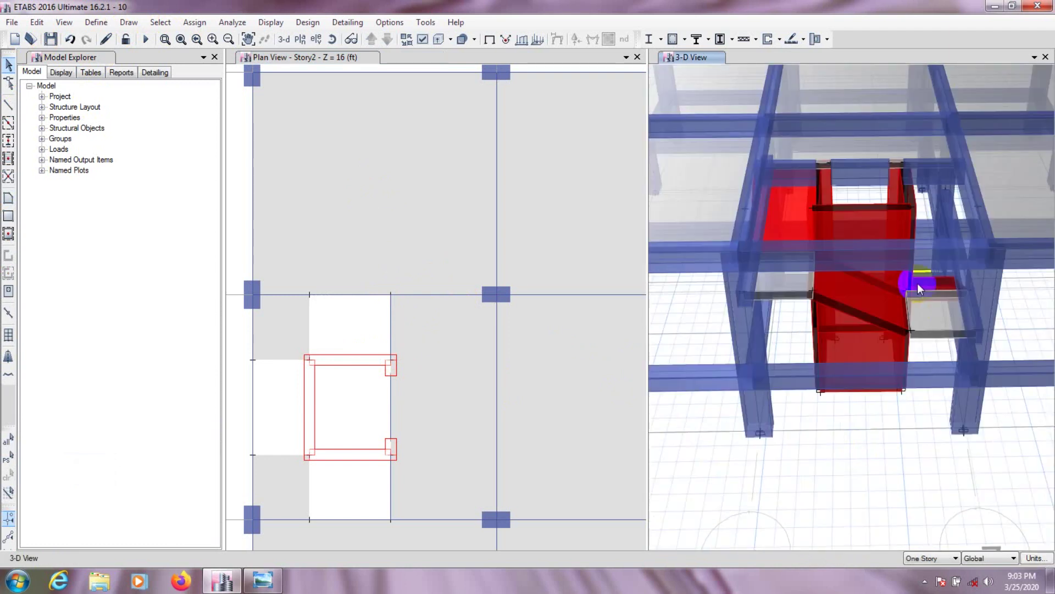
left_click(928, 316)
left_click(873, 302)
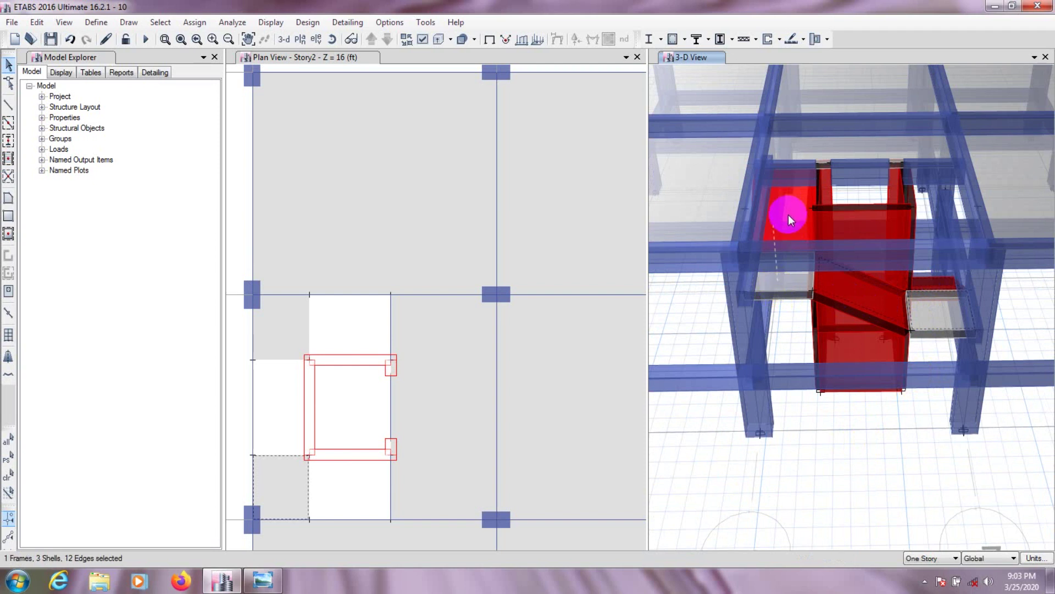
left_click(8, 474)
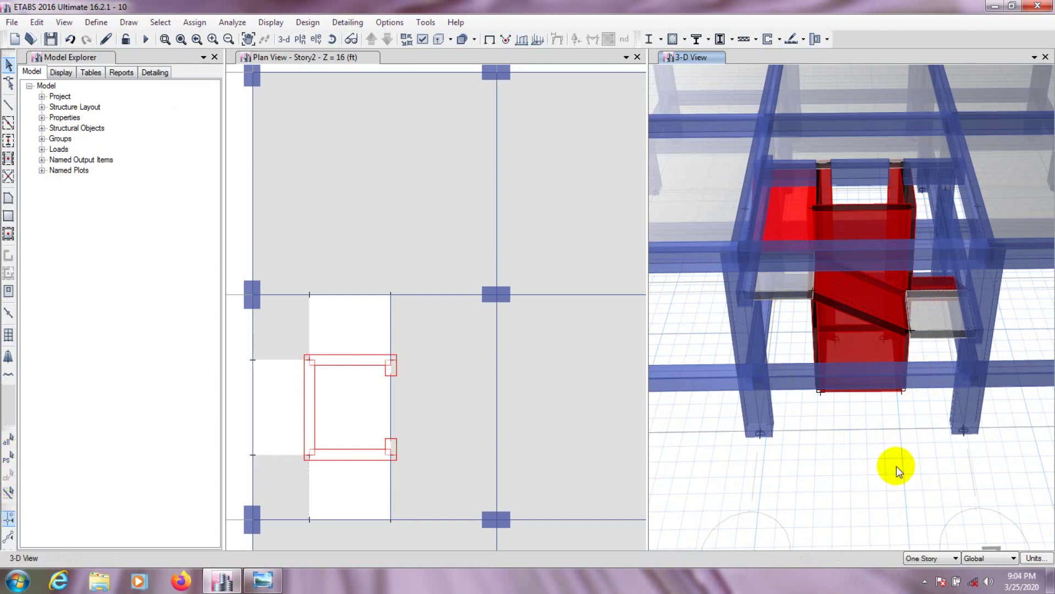
scroll(896, 466, "down", 5)
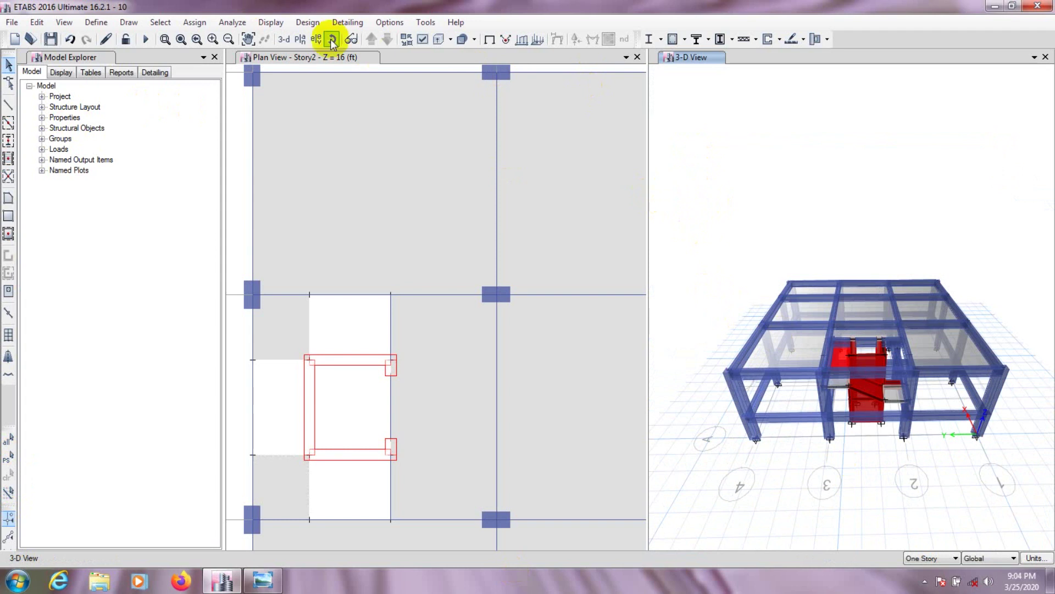
Hide the columns, beams and all null frames in the 3-D view
left_click(422, 39)
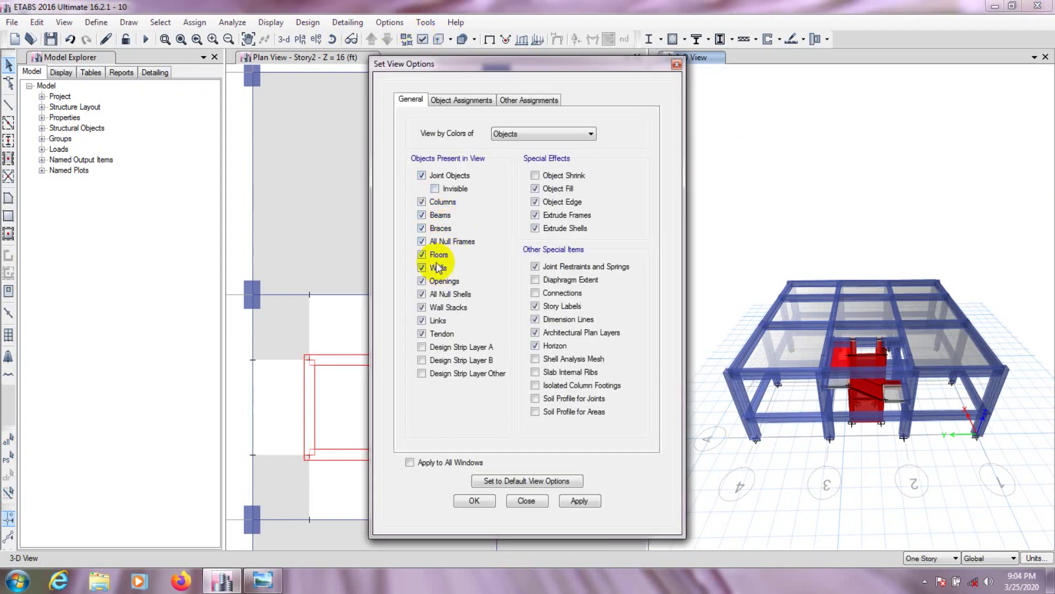
left_click(429, 217)
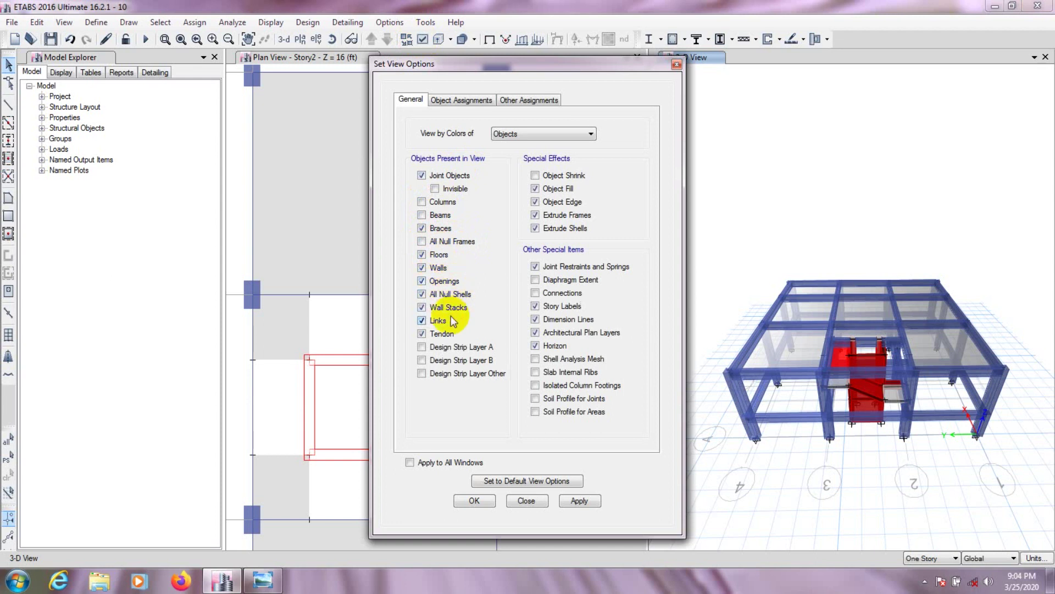
left_click(573, 502)
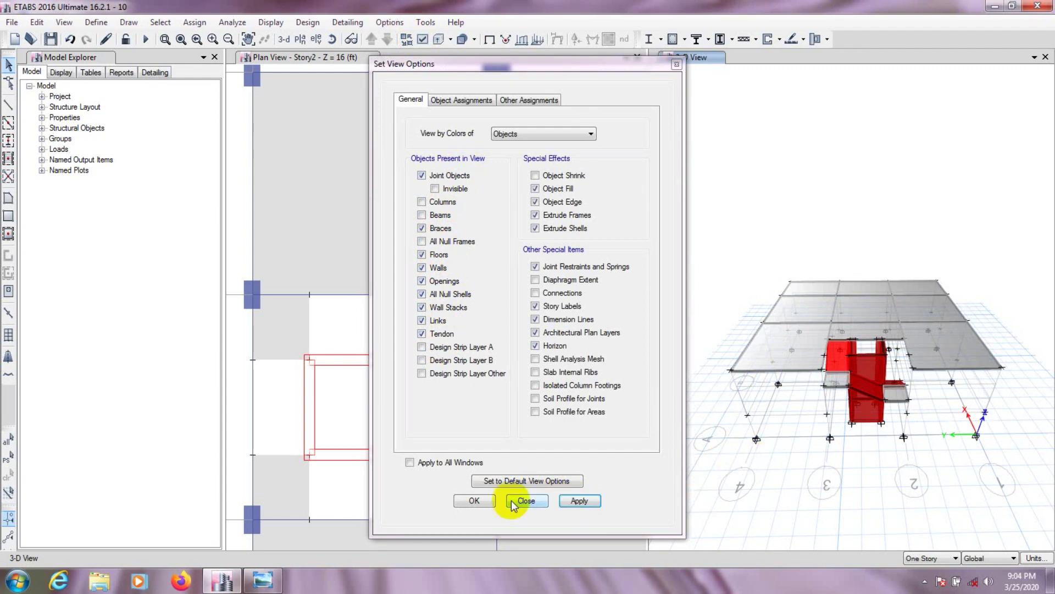
left_click(474, 500)
scroll(830, 404, "up", 3)
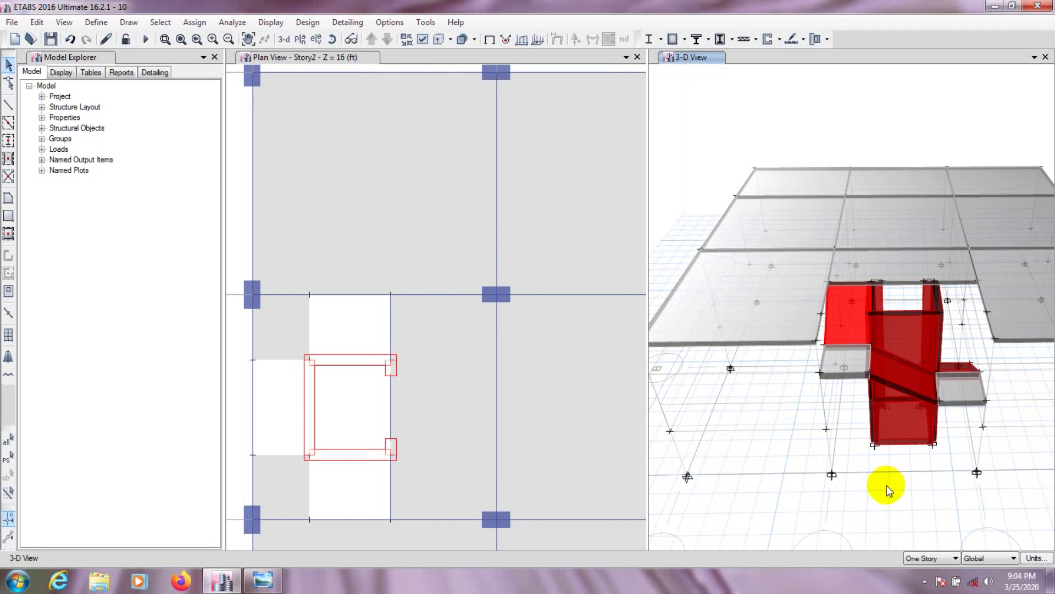
Widen the 3-D view and examine the stair slabs around the core from above
left_click(331, 38)
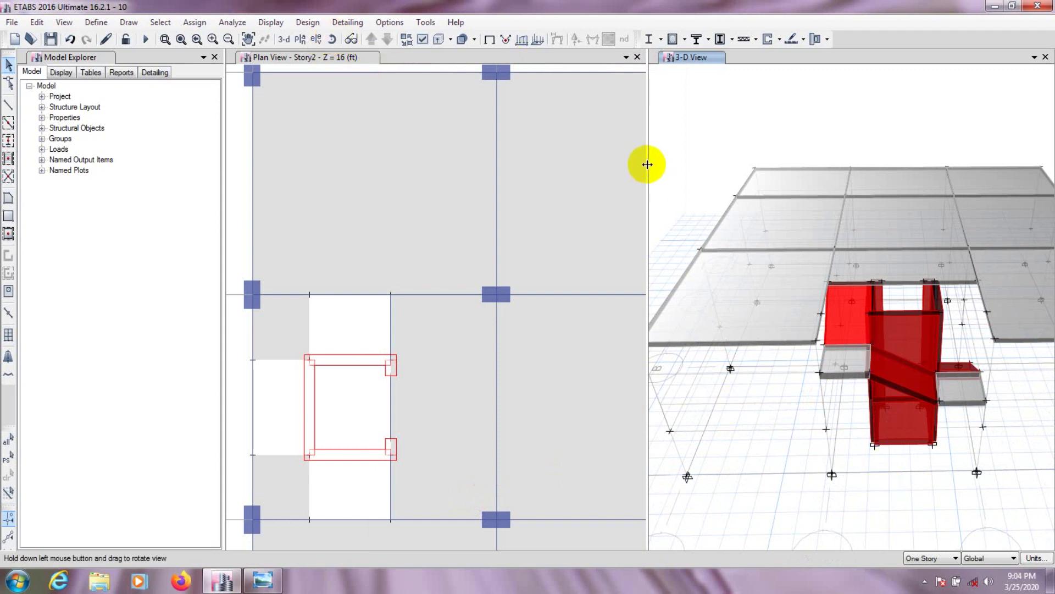
left_click_drag(648, 165, 458, 180)
left_click(333, 38)
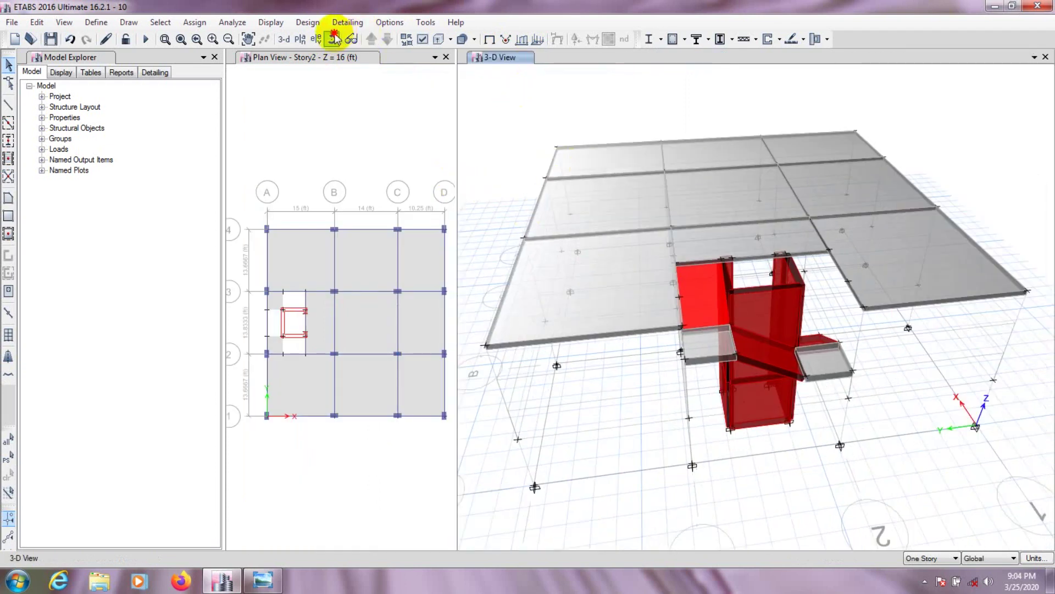
mouse_move(907, 438)
left_mouse_down()
mouse_move(867, 506)
mouse_move(954, 403)
mouse_move(954, 487)
mouse_move(910, 540)
mouse_move(938, 537)
left_mouse_up()
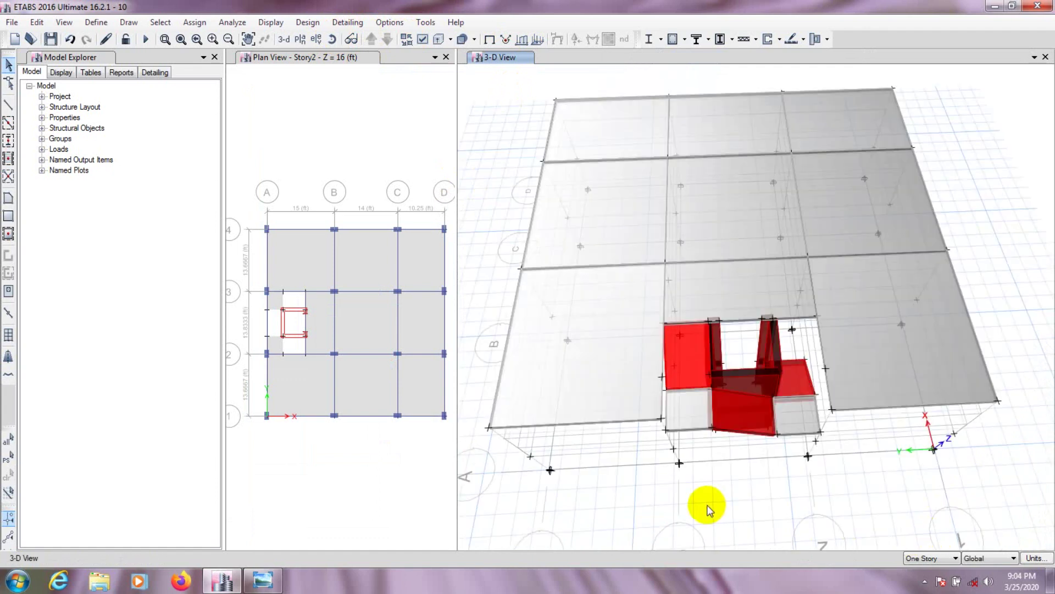
scroll(708, 510, "up", 3)
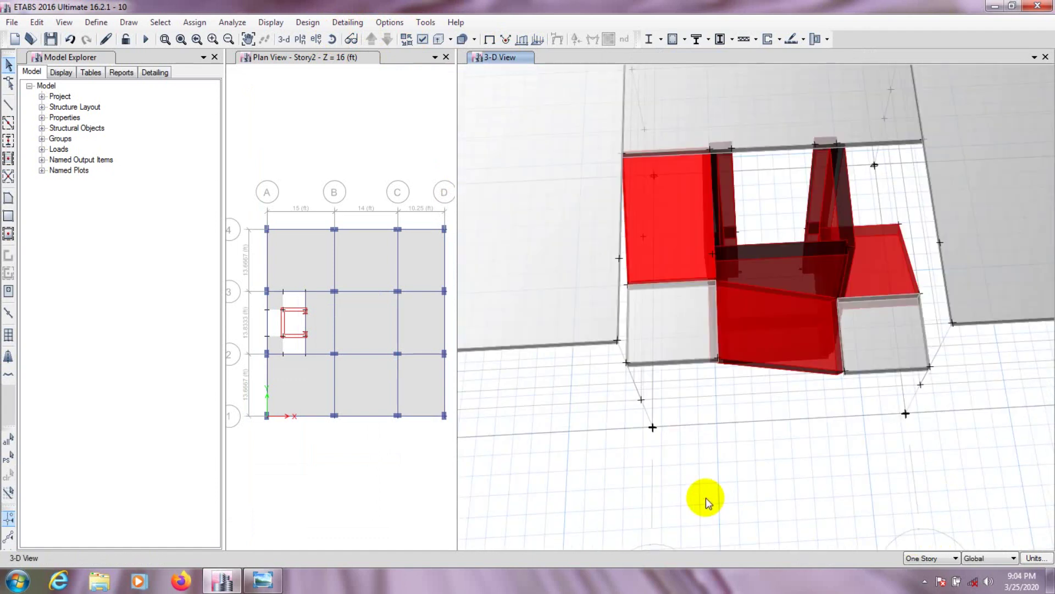
Examine from a lower angle how each flight connects to the R1 and R2 landings and the Story2 slab
left_click(331, 39)
left_click_drag(812, 469, 771, 396)
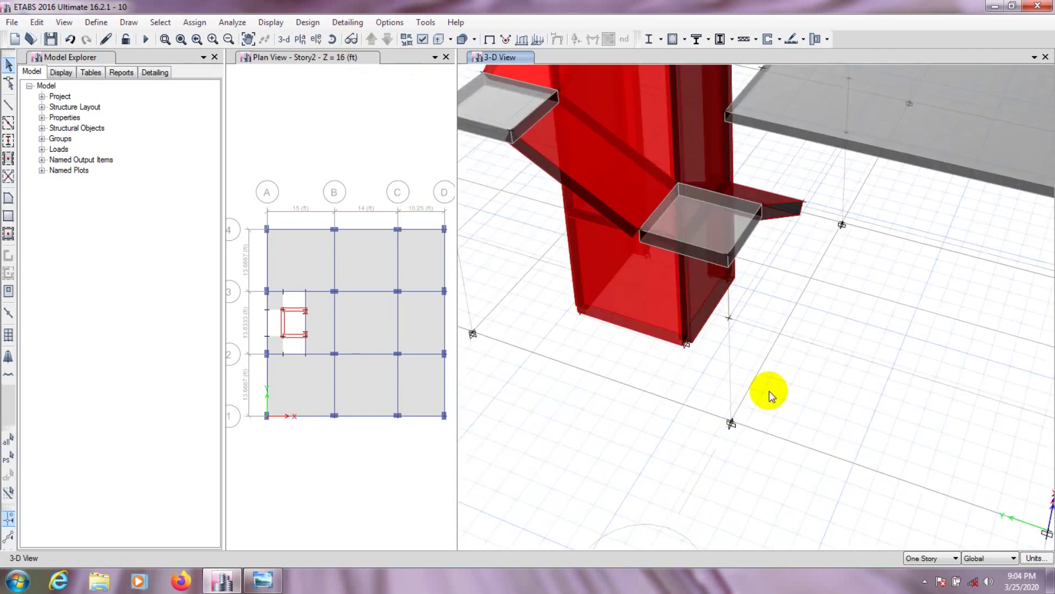
left_click(701, 270)
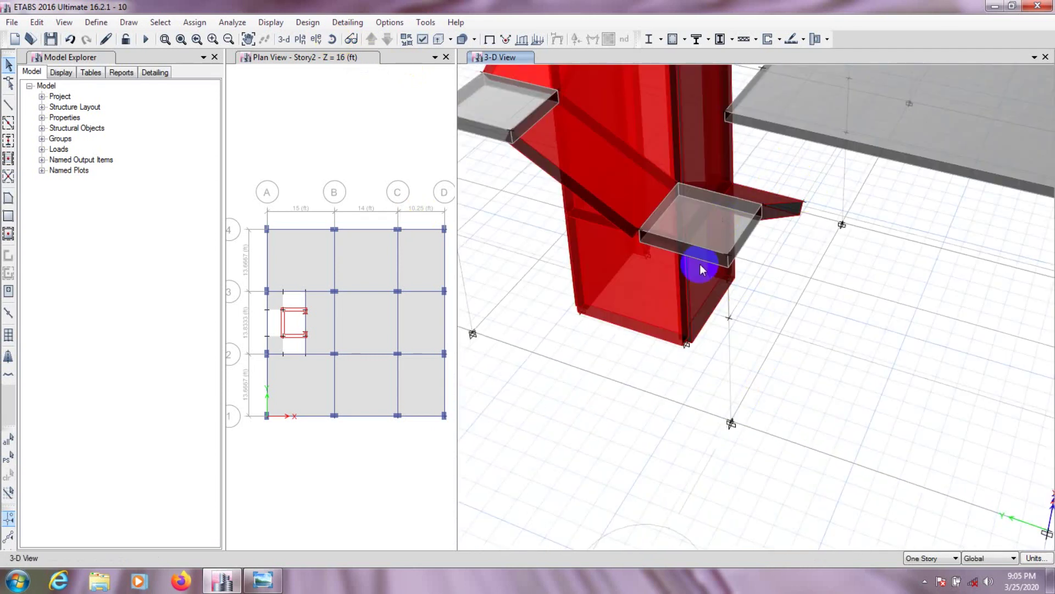
middle_click_drag(836, 259, 914, 420)
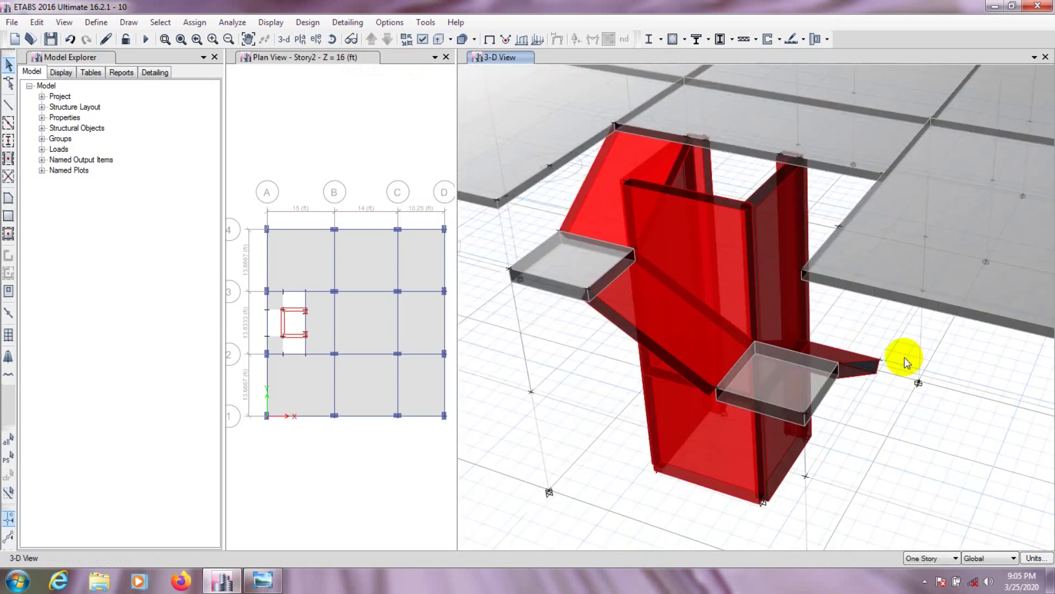
left_click(791, 414)
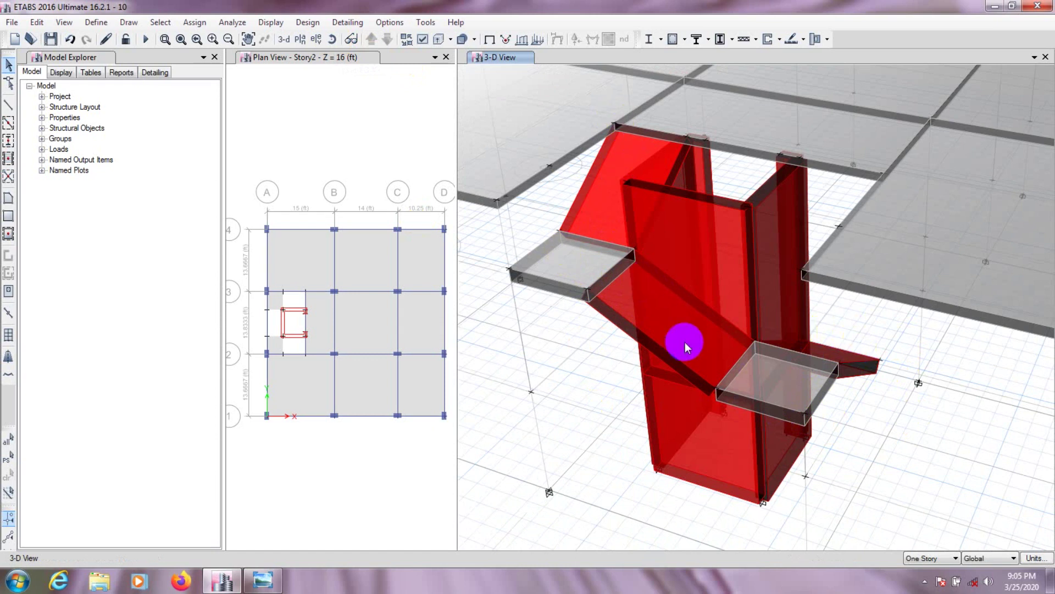
left_click(878, 364)
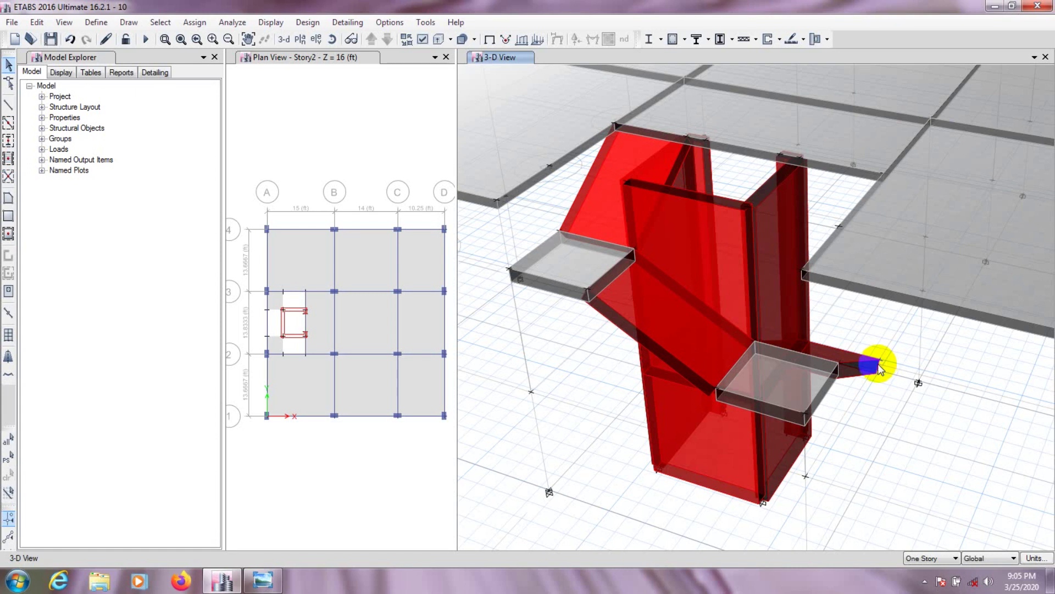
scroll(879, 367, "down", 3)
middle_click_drag(612, 152, 589, 153)
Show the columns, beams and all null frames in the 3-D view again and look over the complete frame with the staircase
left_click(422, 39)
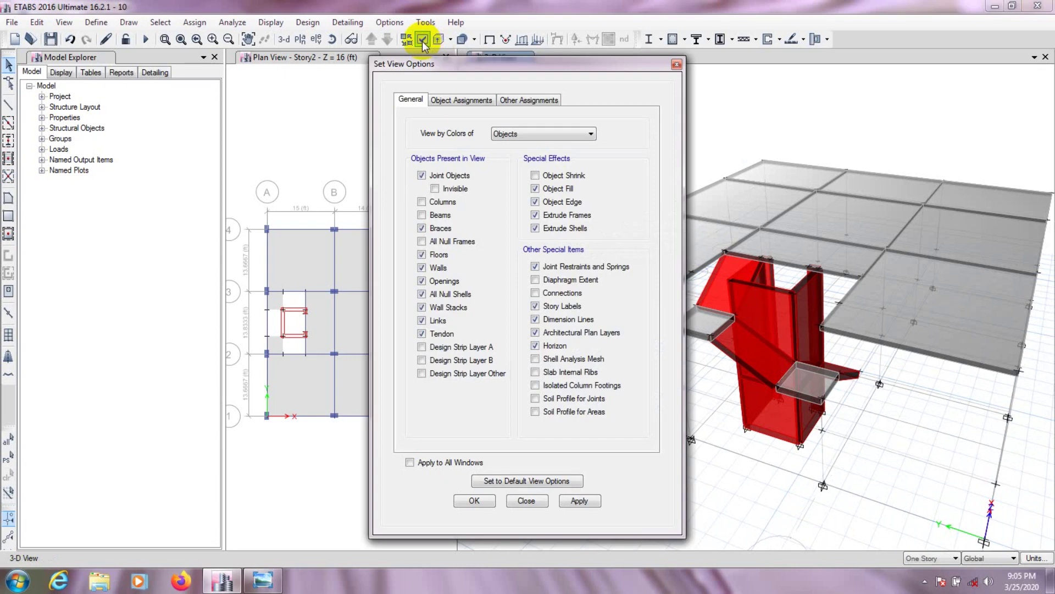
left_click(431, 242)
left_click(429, 215)
left_click(427, 202)
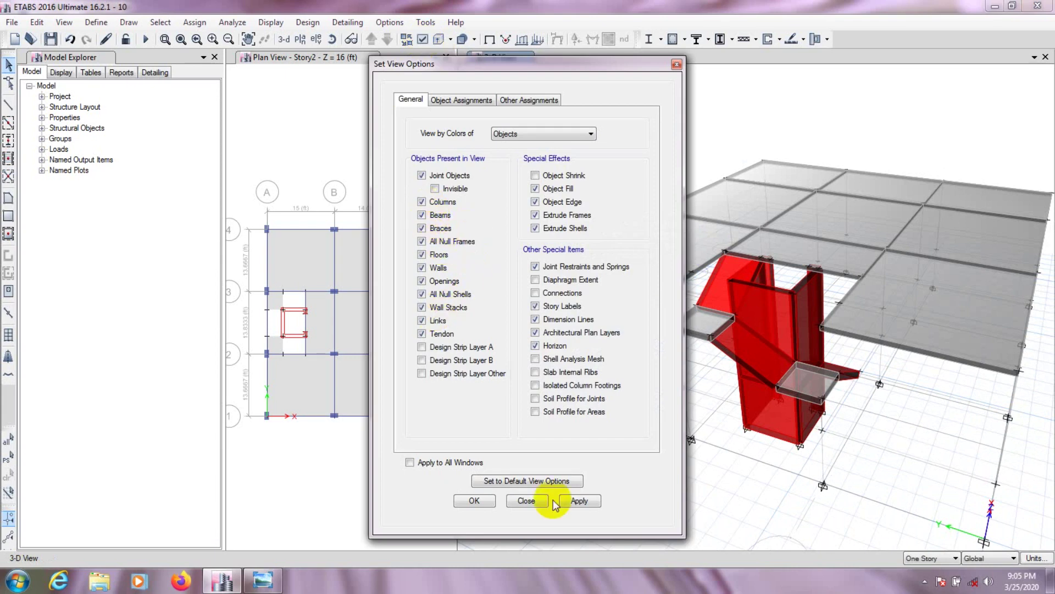
left_click(580, 500)
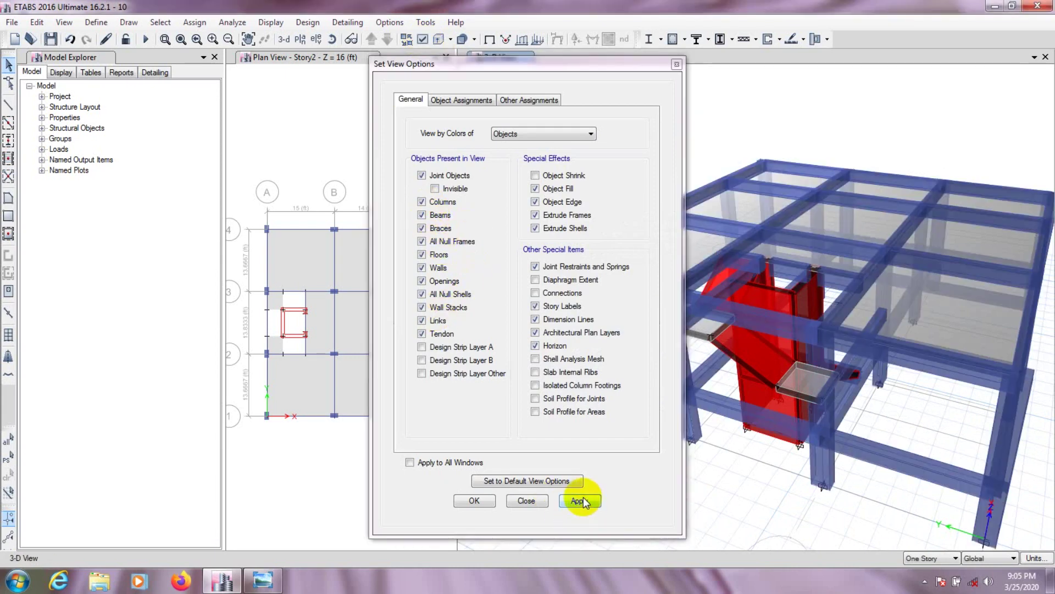
left_click(474, 500)
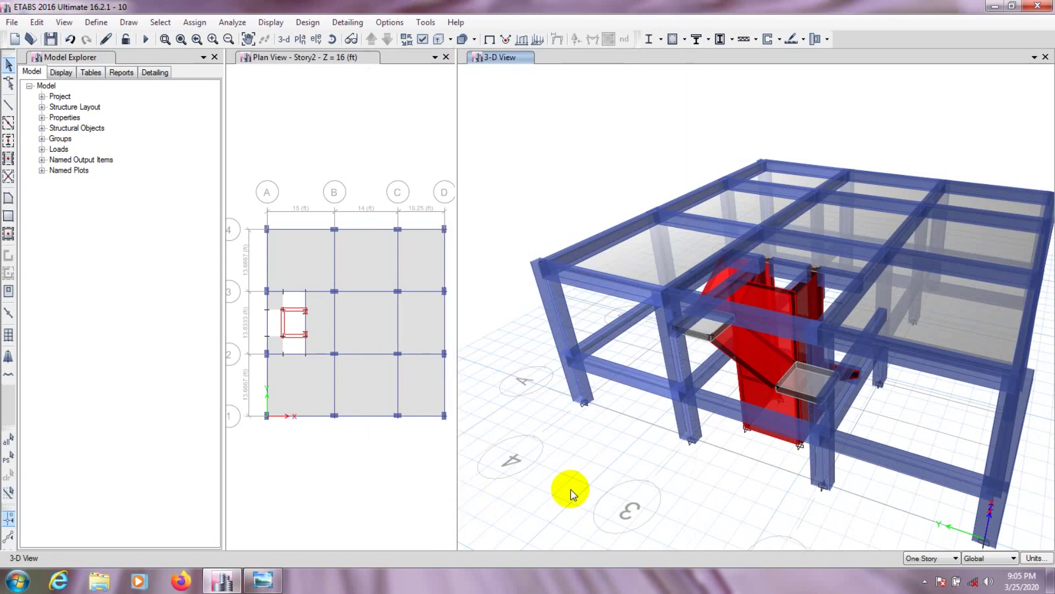
scroll(572, 431, "down", 3)
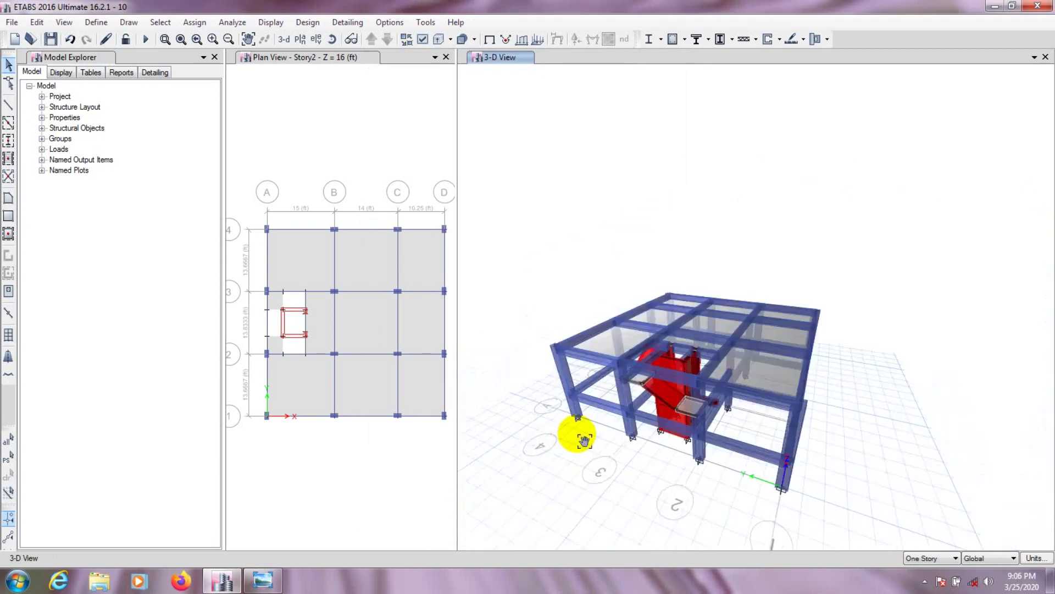
middle_click_drag(572, 431, 606, 374, "shift")
scroll(596, 381, "up", 4)
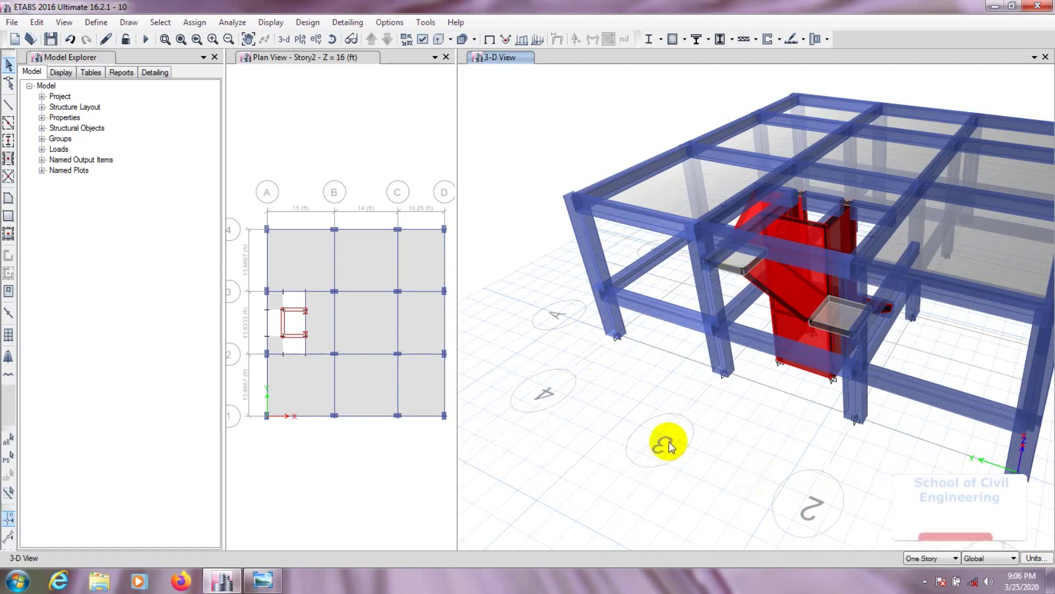
middle_click_drag(668, 441, 631, 448)
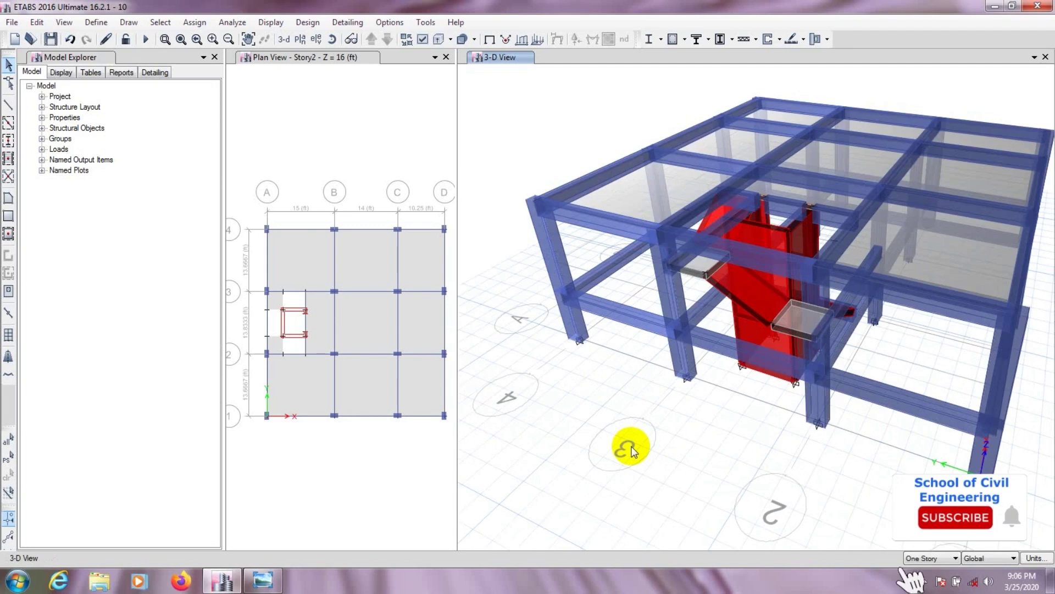